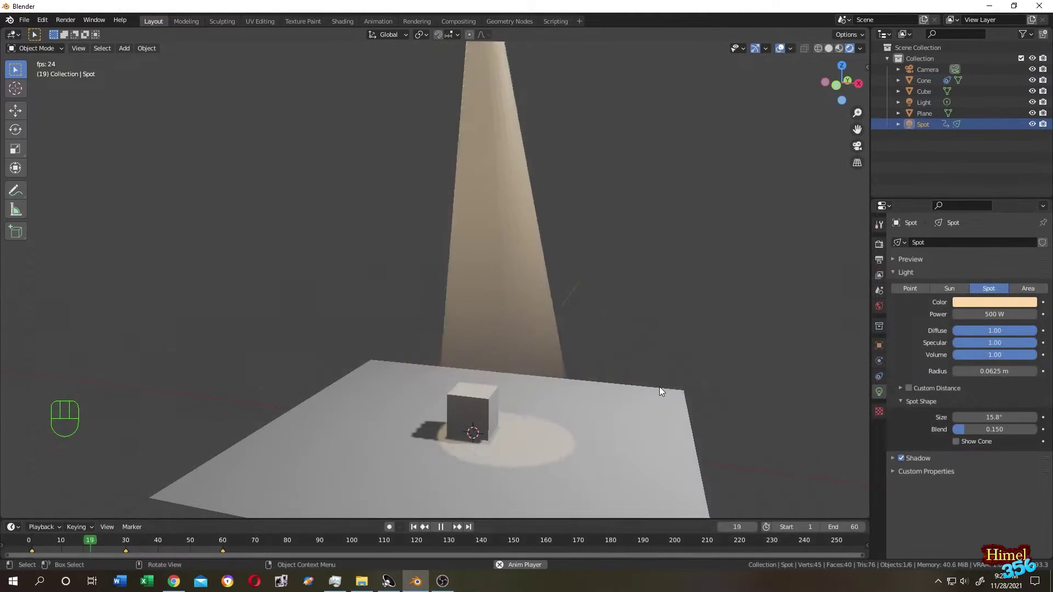
# - Orbit around the finished god ray spotlight scene to preview it
pyautogui.moveTo(659, 387); pyautogui.dragTo(719, 393, button='middle')
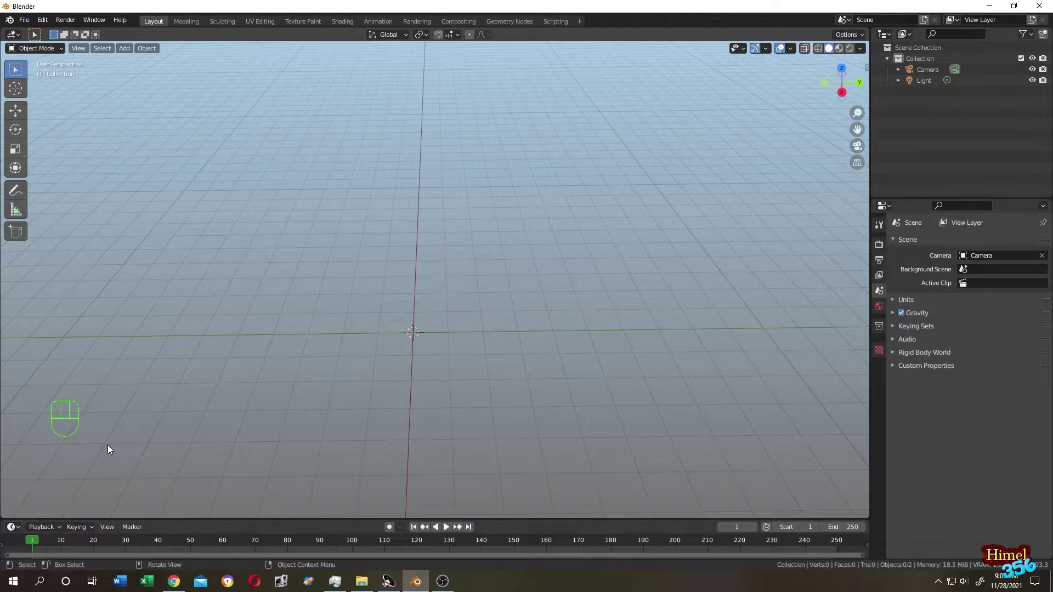
# - Add a plane at the origin and scale it 10× in Edit Mode to form the floor
pyautogui.keyDown('shift'); pyautogui.moveTo(191, 348); pyautogui.dragTo(230, 341, button='middle'); pyautogui.keyUp('shift')
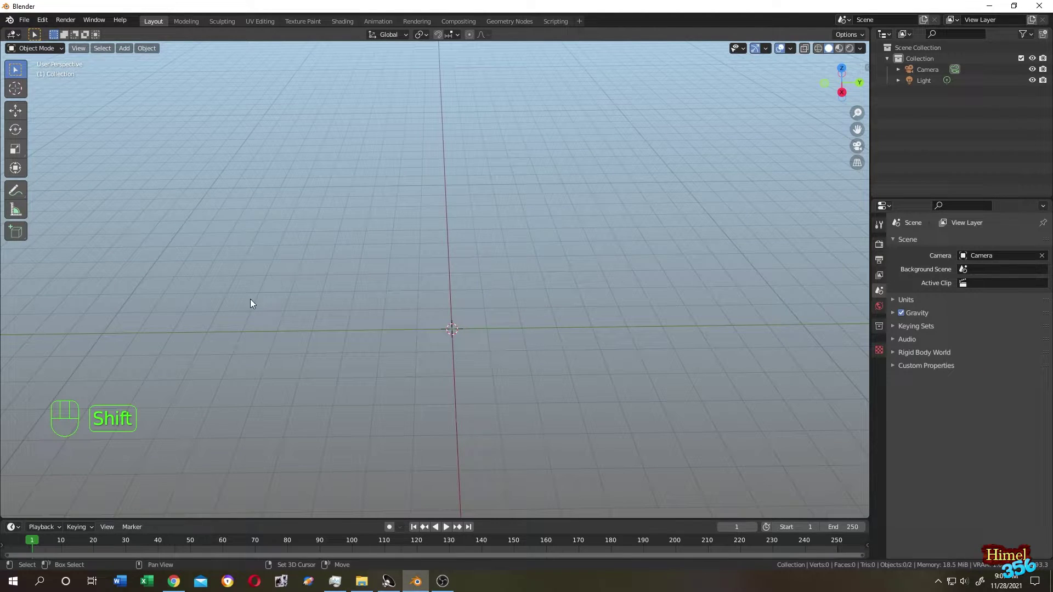
pyautogui.hotkey('shift', 'a')
pyautogui.moveTo(265, 255)
pyautogui.click(304, 253)
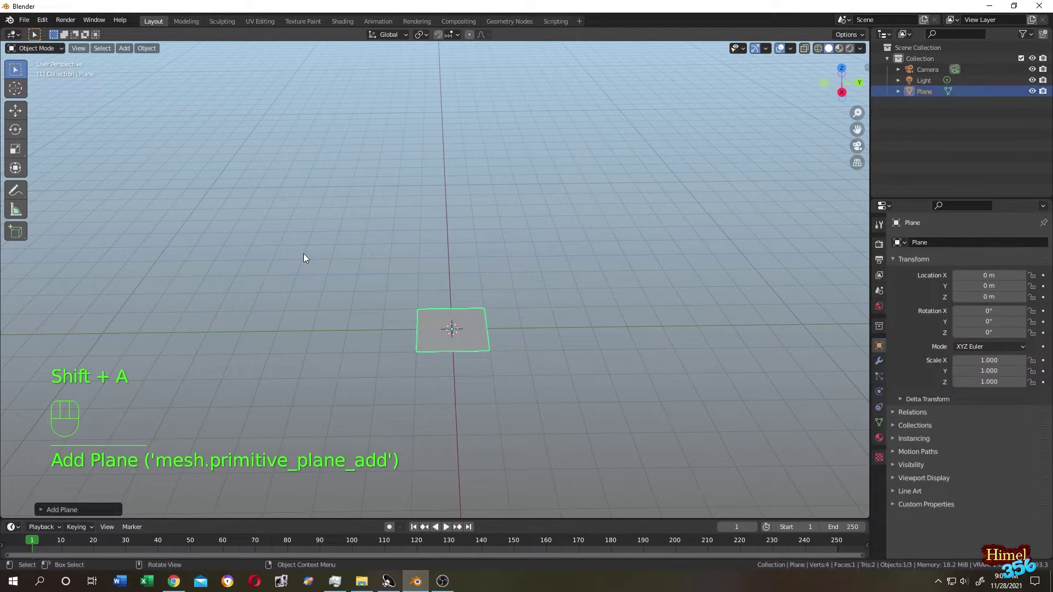
pyautogui.press('Tab')
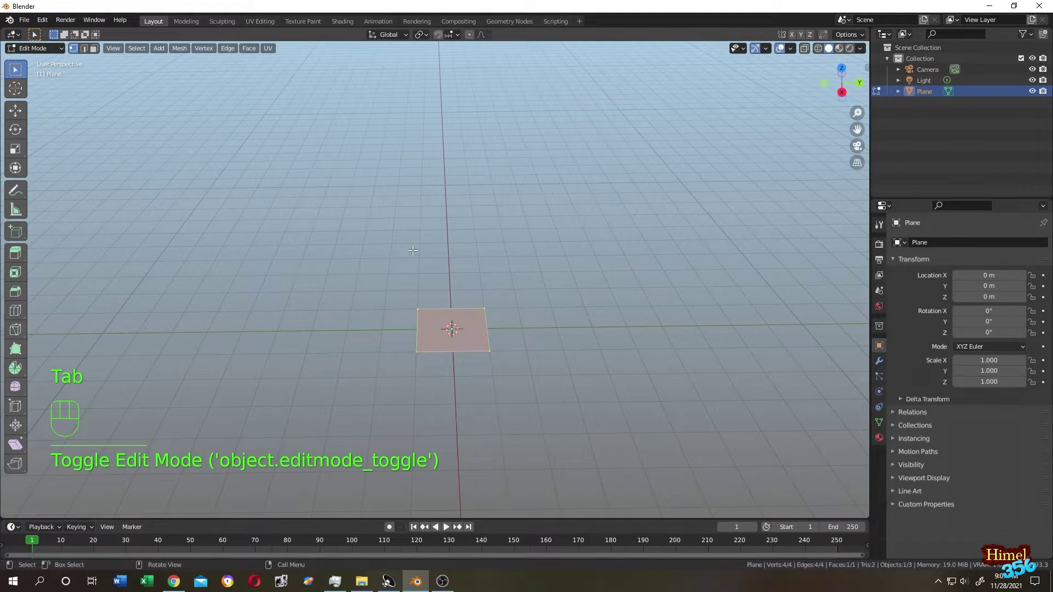
pyautogui.press('s')
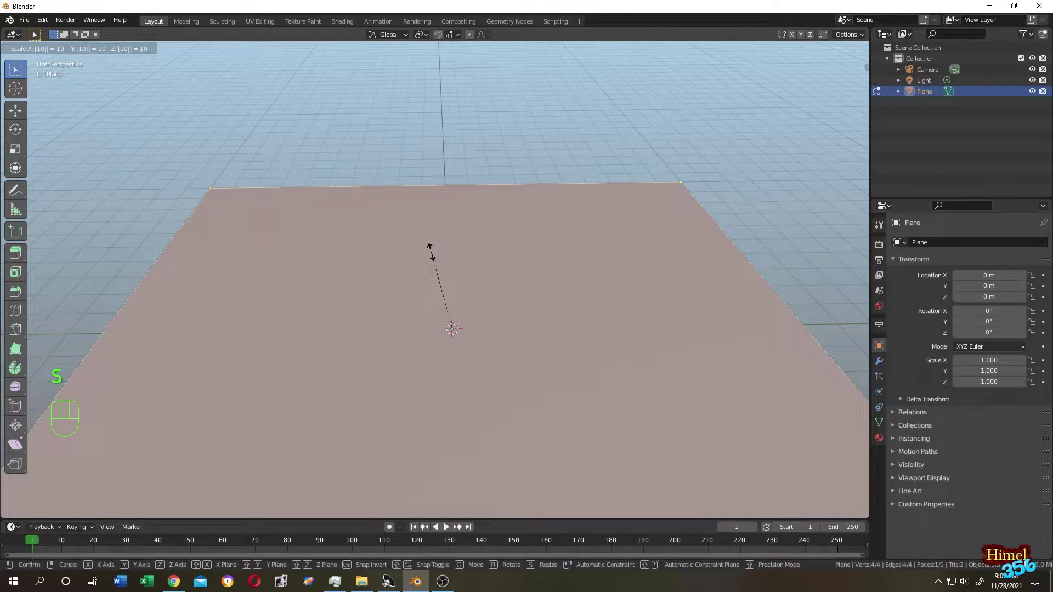
pyautogui.click(432, 251)
pyautogui.scroll(-3, 455, 277)
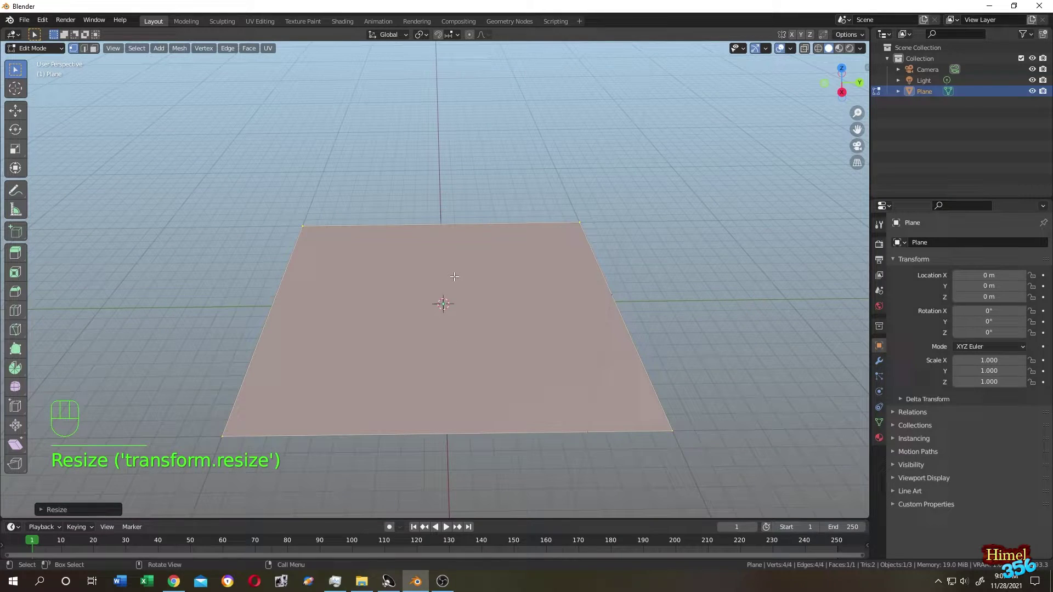
pyautogui.scroll(2, 431, 286)
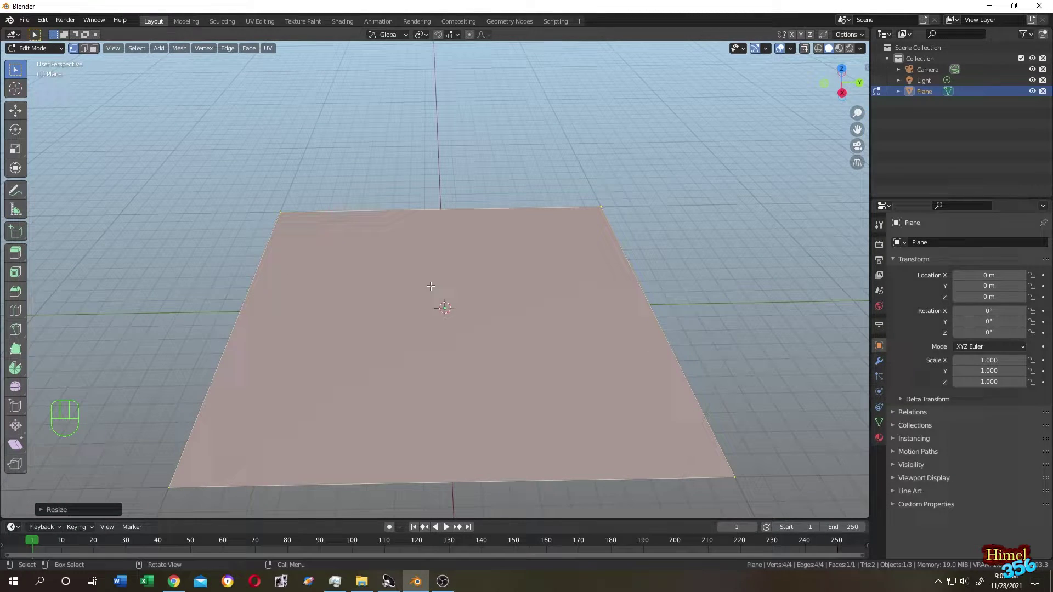
pyautogui.press('Tab')
pyautogui.moveTo(446, 285); pyautogui.dragTo(444, 274, button='middle')
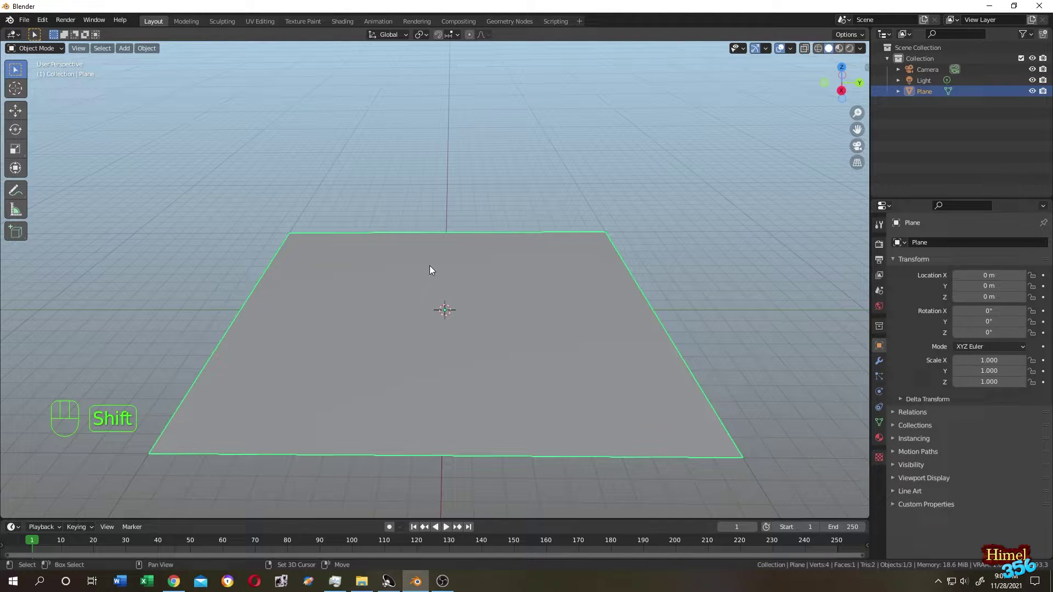
# - Add a spot light and enable the Move and Rotate viewport gizmos
pyautogui.hotkey('shift', 'a')
pyautogui.moveTo(404, 406)
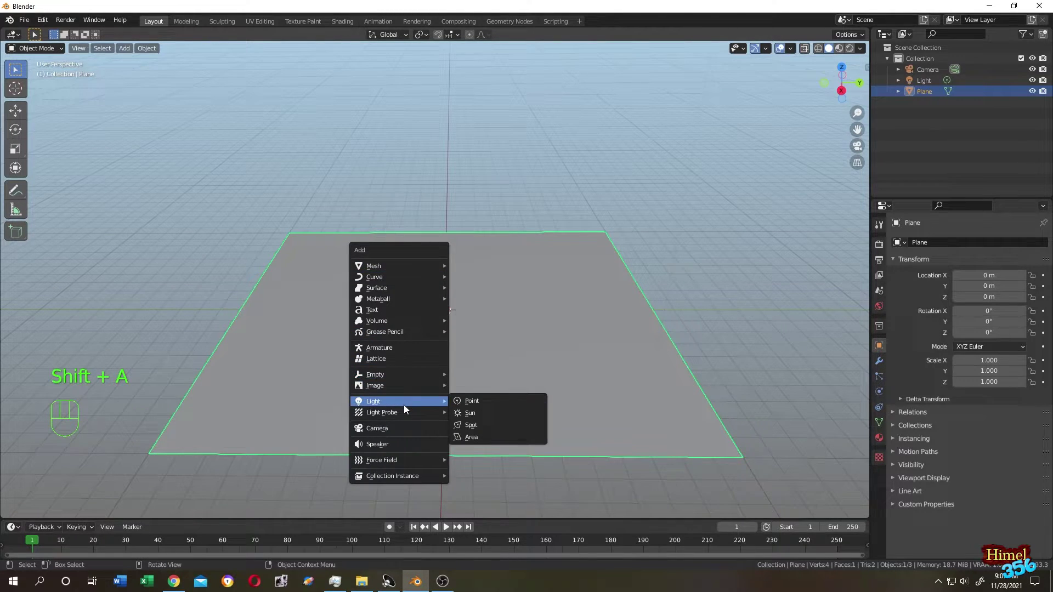
pyautogui.click(479, 426)
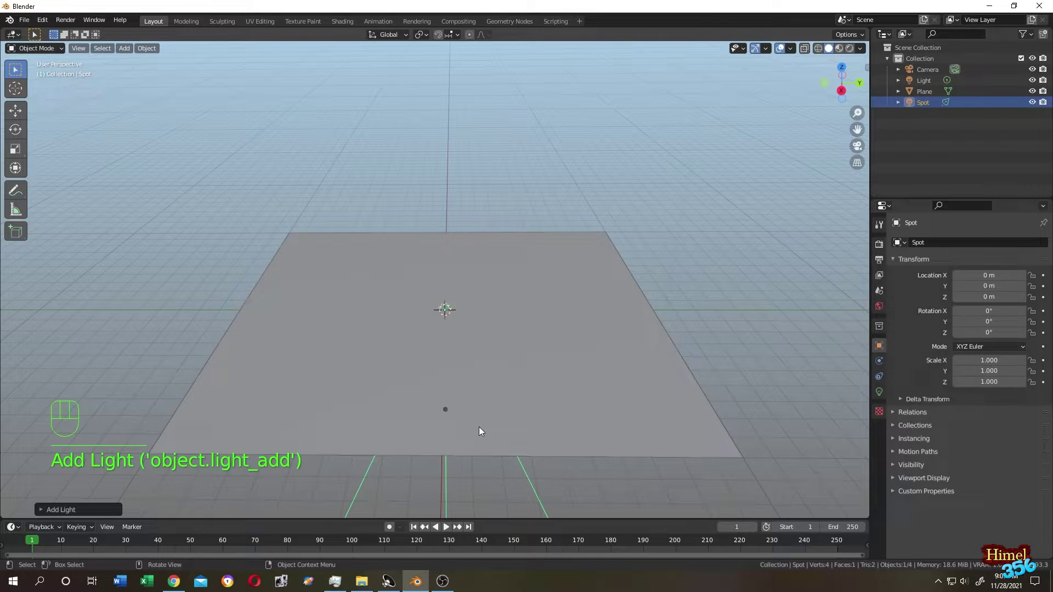
pyautogui.moveTo(506, 364); pyautogui.dragTo(513, 343, button='middle')
pyautogui.click(765, 49)
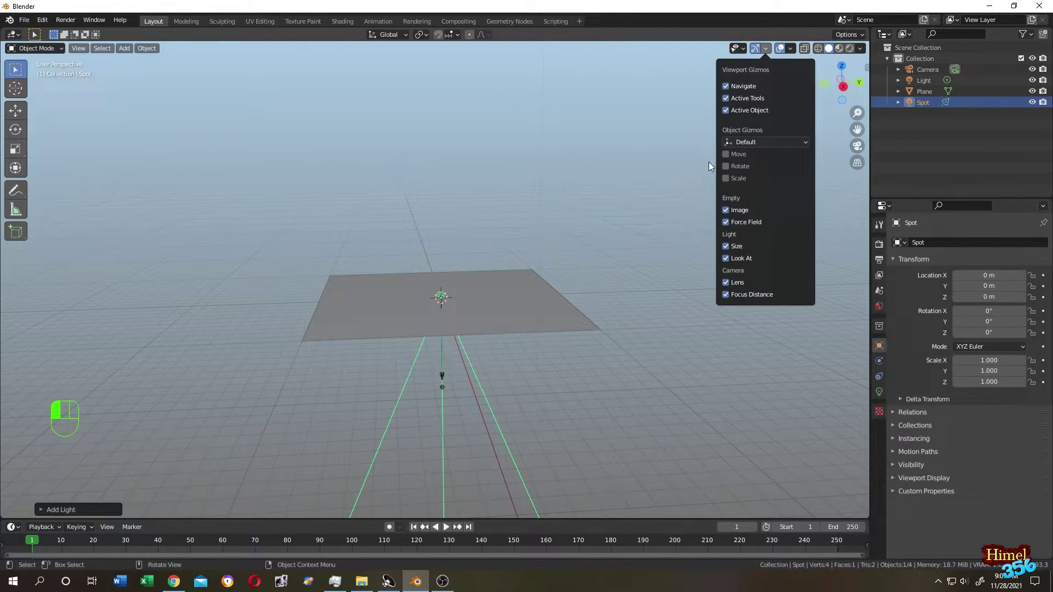
pyautogui.click(726, 154)
pyautogui.click(726, 167)
# - Raise the spot light along Z to about 5.96 m above the plane
pyautogui.moveTo(660, 167); pyautogui.dragTo(500, 195, button='middle')
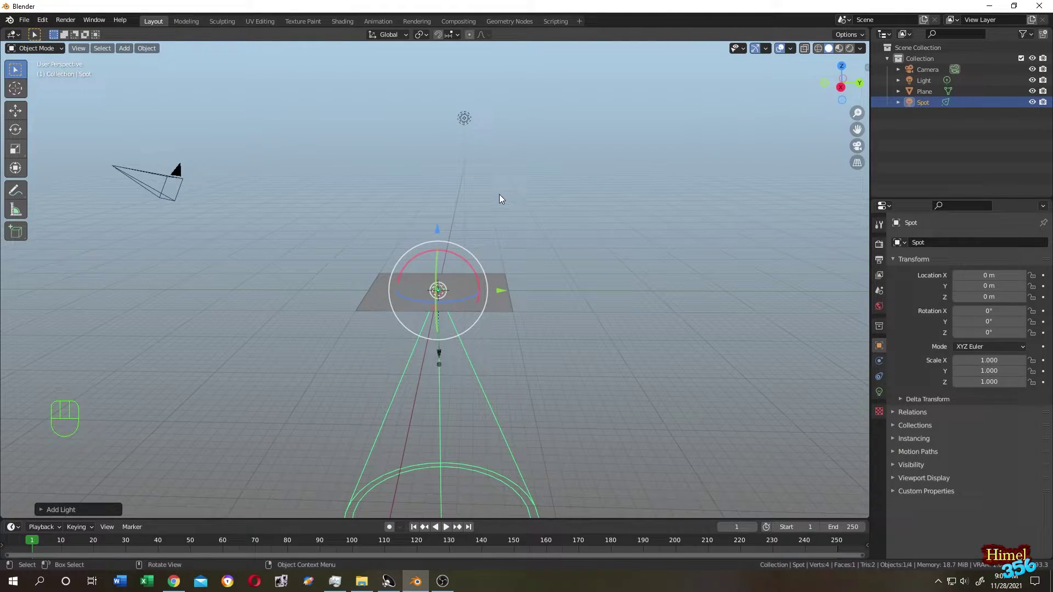
pyautogui.press('KP_1')
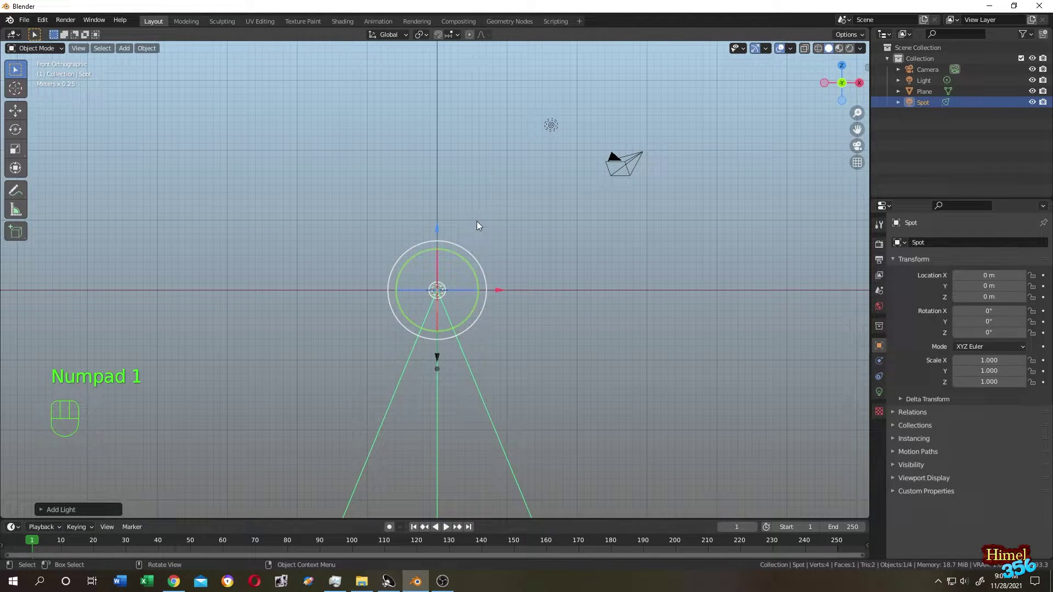
pyautogui.moveTo(436, 231); pyautogui.dragTo(431, 77)
pyautogui.moveTo(531, 97); pyautogui.dragTo(531, 143, button='middle')
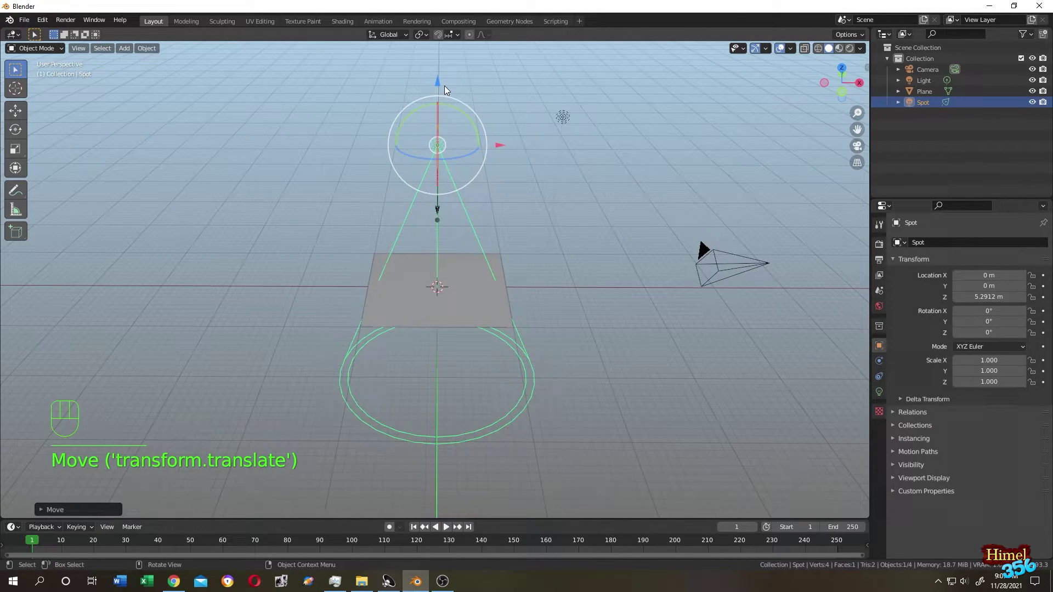
pyautogui.moveTo(438, 77); pyautogui.dragTo(438, 58)
pyautogui.moveTo(536, 172); pyautogui.dragTo(538, 151, button='middle')
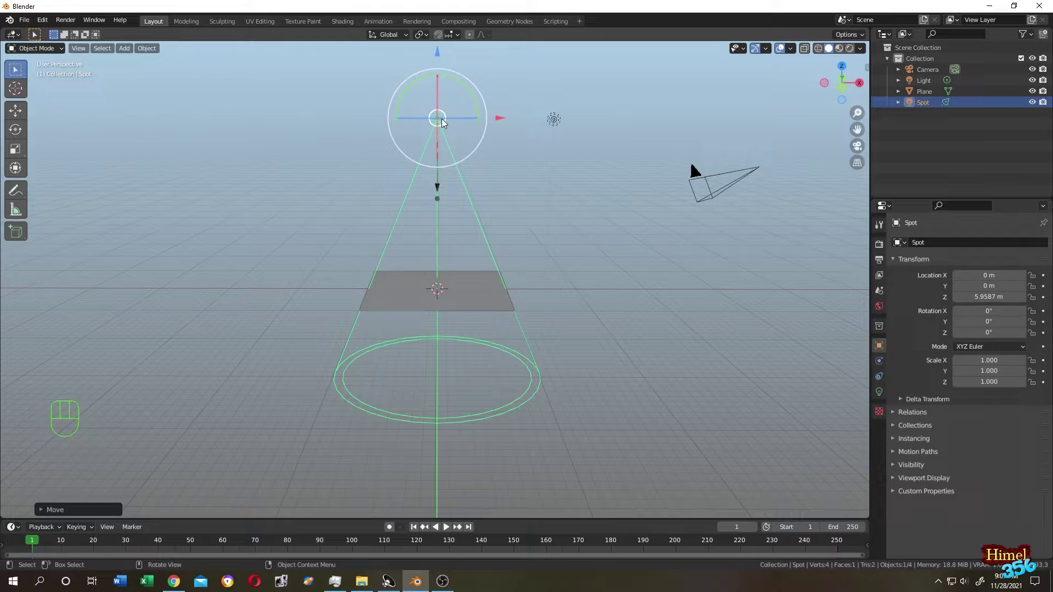
# - Reduce the spot light's Spot Shape size from 45° to 15.8°, then deselect it
pyautogui.click(879, 393)
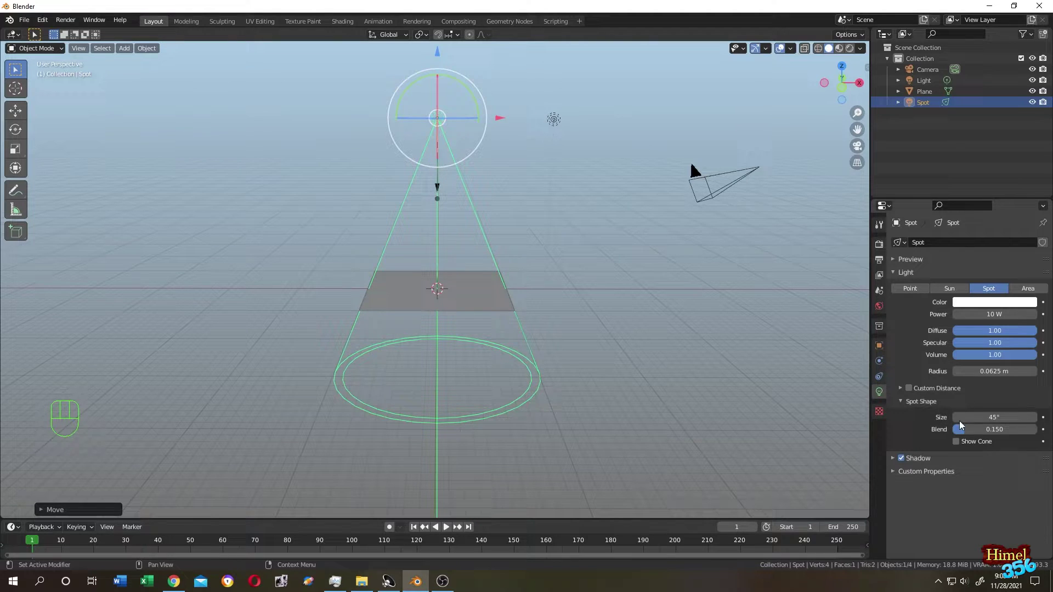
pyautogui.moveTo(960, 420); pyautogui.dragTo(897, 420)
pyautogui.scroll(3, 502, 183)
pyautogui.click(502, 183)
pyautogui.keyDown('shift'); pyautogui.moveTo(525, 163); pyautogui.dragTo(525, 216, button='middle'); pyautogui.keyUp('shift')
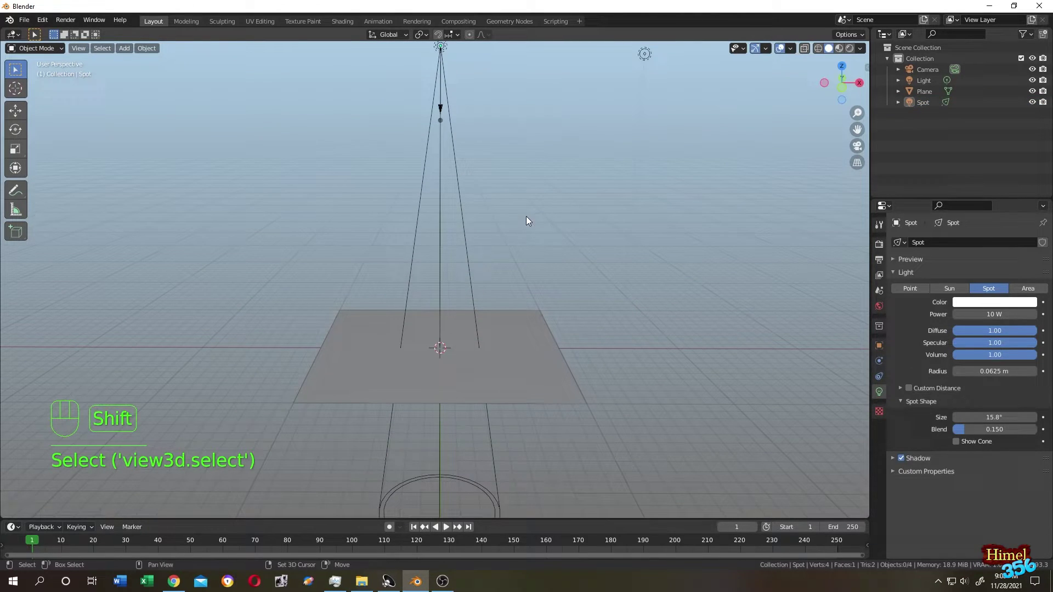
# - Add a cone mesh at the centre of the plane
pyautogui.hotkey('shift', 'a')
pyautogui.moveTo(453, 176)
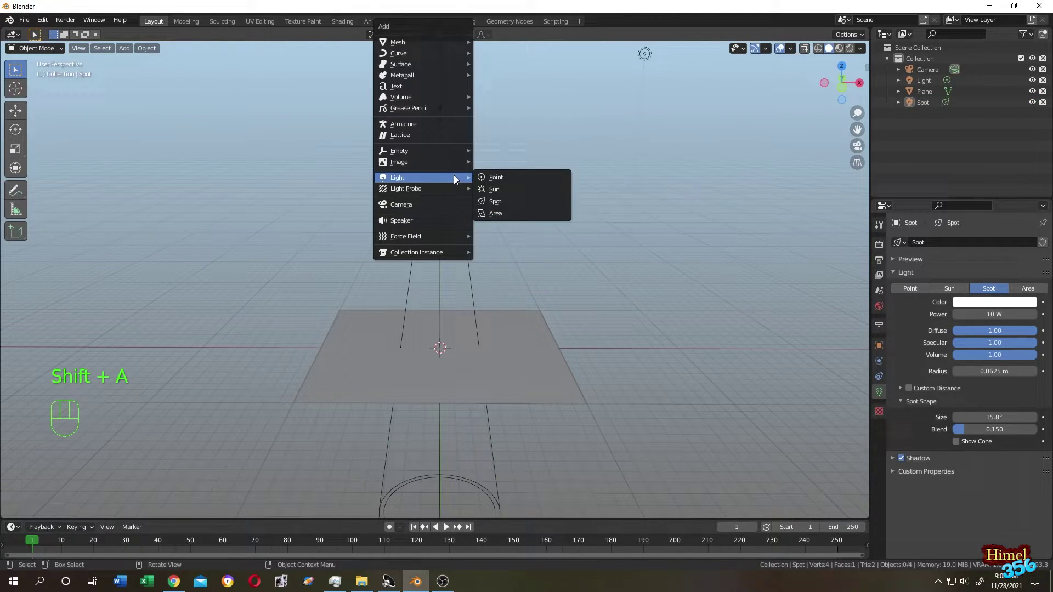
pyautogui.moveTo(426, 43)
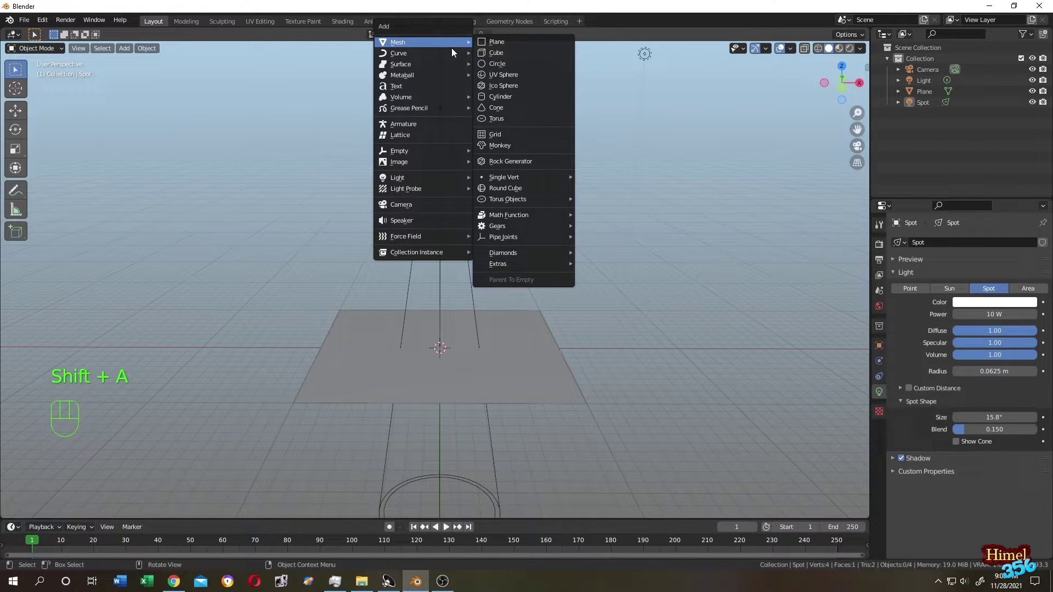
pyautogui.click(509, 107)
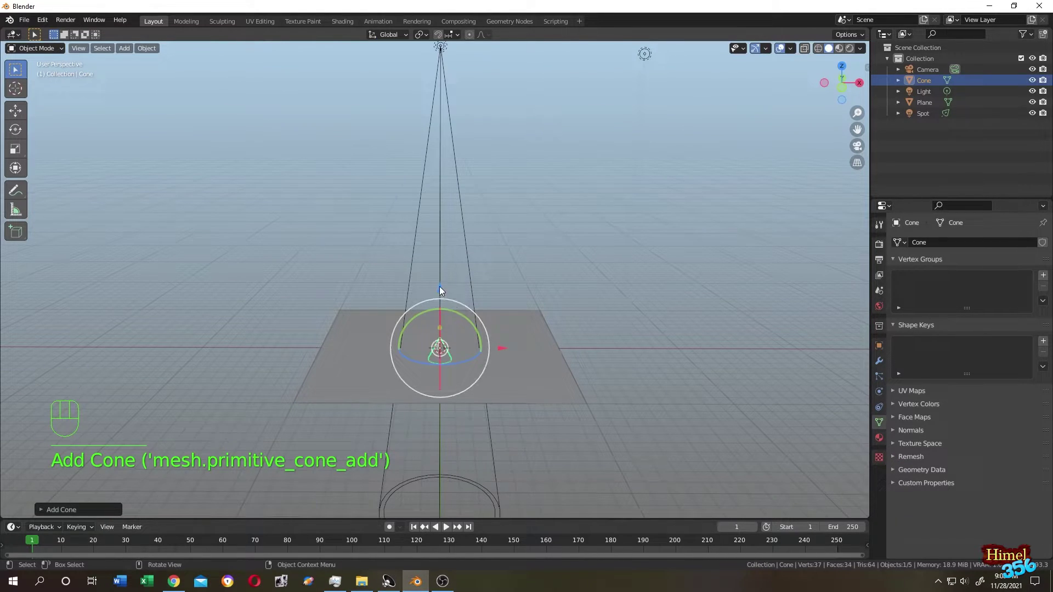
pyautogui.scroll(-5, 484, 236)
# - Try lifting the cone upward, then undo the move so it stays centred
pyautogui.moveTo(438, 267); pyautogui.dragTo(446, 189)
pyautogui.scroll(2, 380, 177)
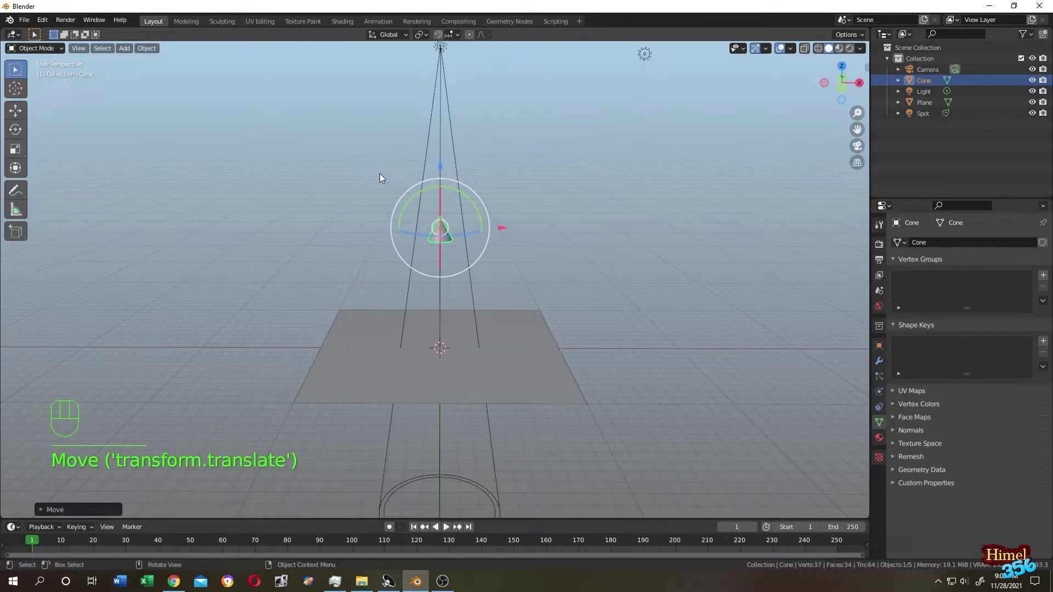
pyautogui.keyDown('shift'); pyautogui.moveTo(508, 168); pyautogui.dragTo(512, 182, button='middle'); pyautogui.keyUp('shift')
pyautogui.scroll(3, 511, 183)
pyautogui.moveTo(455, 341); pyautogui.dragTo(446, 229)
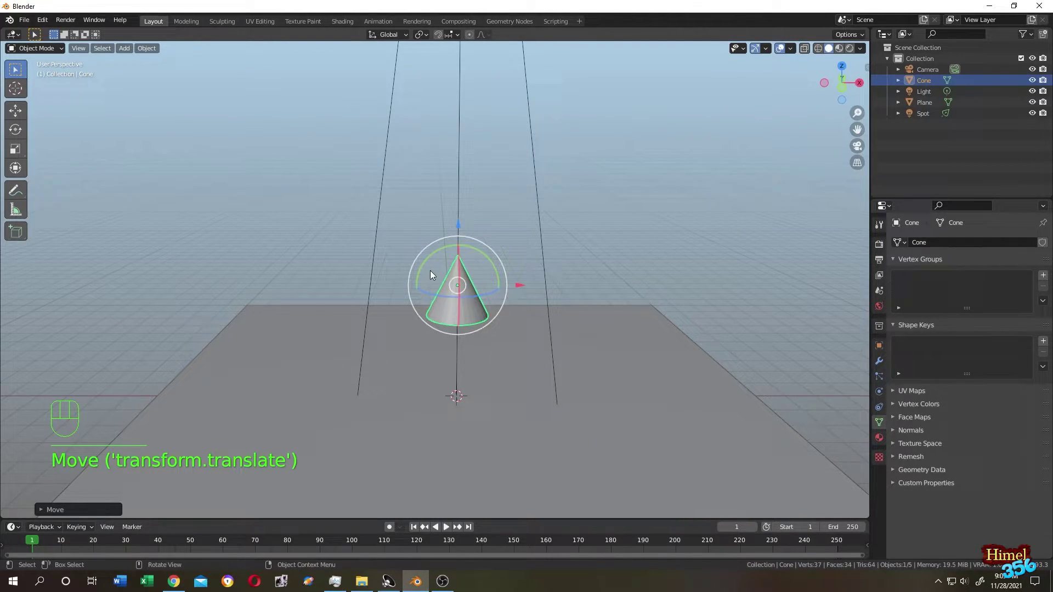
pyautogui.scroll(4, 430, 271)
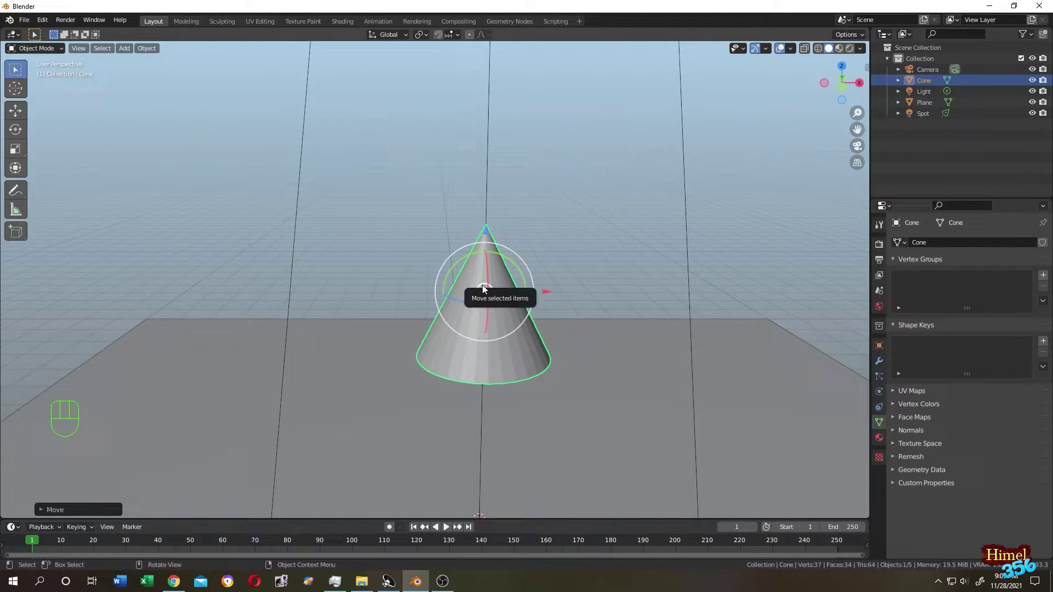
pyautogui.scroll(-5, 483, 227)
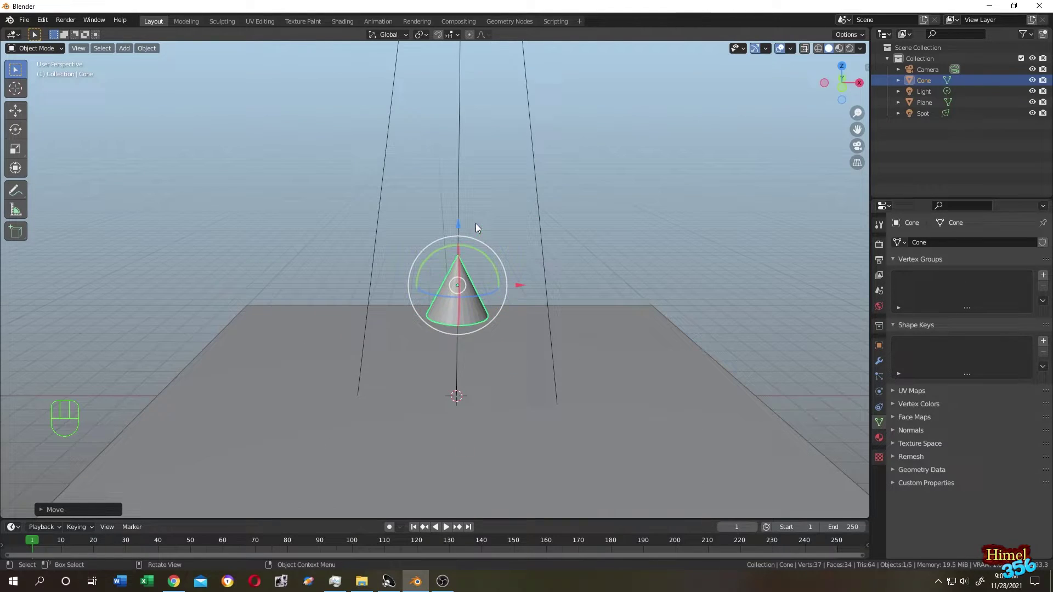
pyautogui.hotkey('ctrl', 'z')
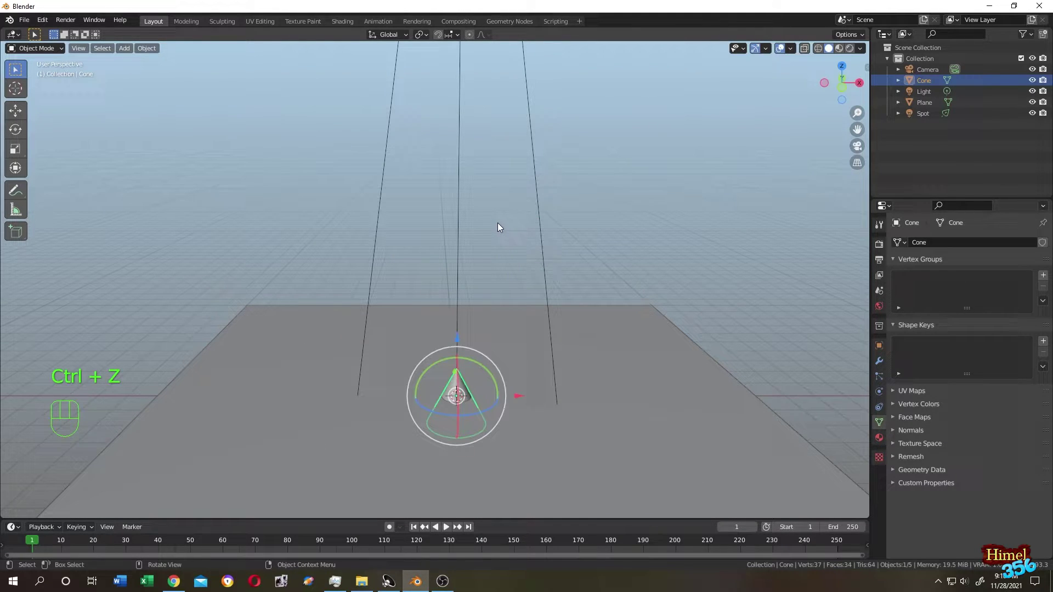
# - In vertex mode, select the cone's apex vertex and snap the 3D cursor to it
pyautogui.press('Tab')
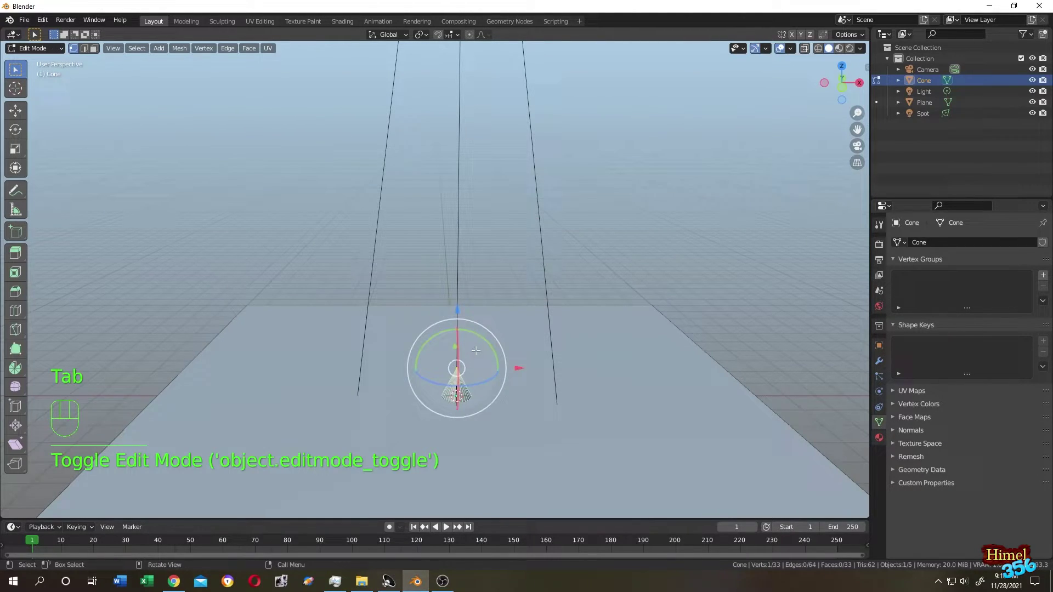
pyautogui.scroll(3, 476, 351)
pyautogui.press('1')
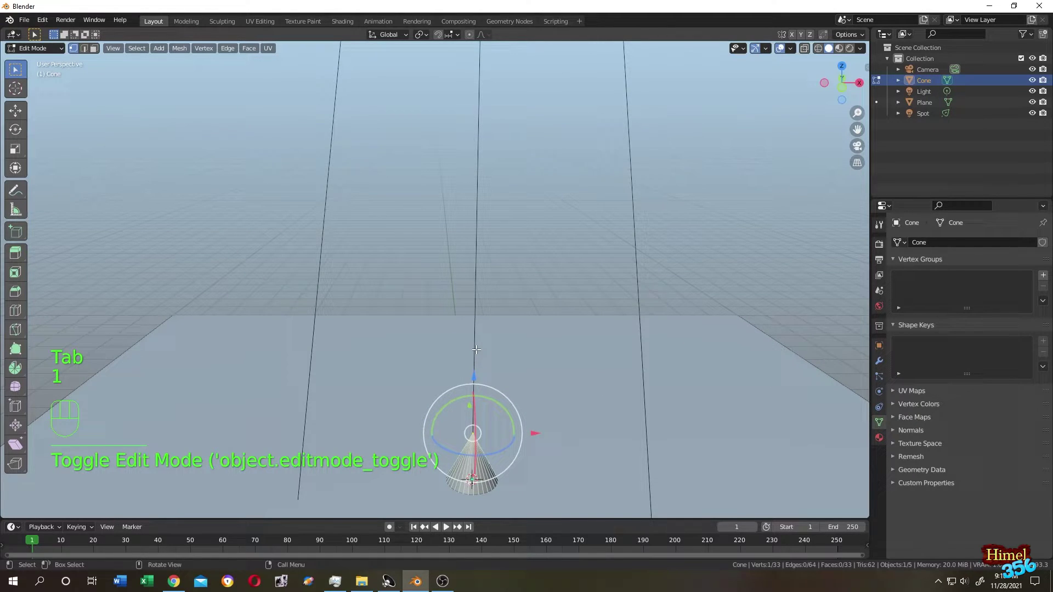
pyautogui.moveTo(476, 349); pyautogui.dragTo(484, 320, button='middle')
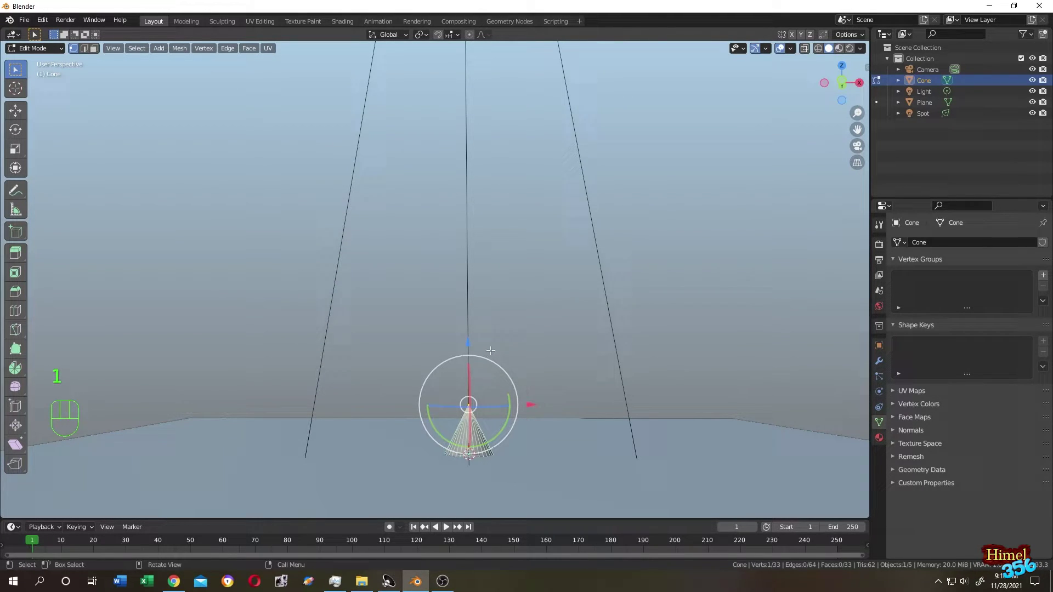
pyautogui.click(558, 319)
pyautogui.moveTo(441, 381); pyautogui.dragTo(494, 411)
pyautogui.press('shift')
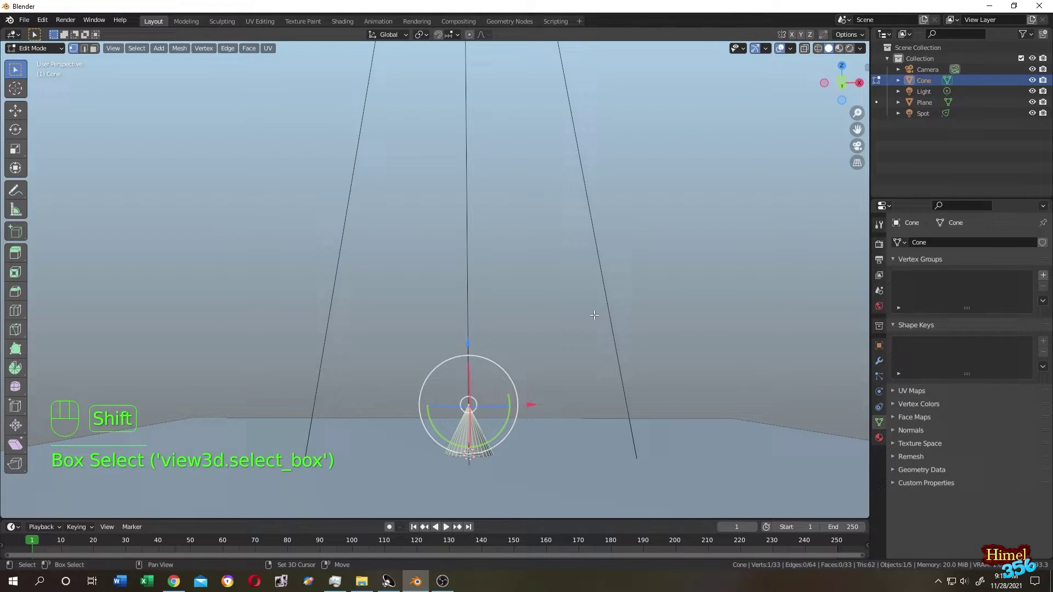
pyautogui.hotkey('shift', 's')
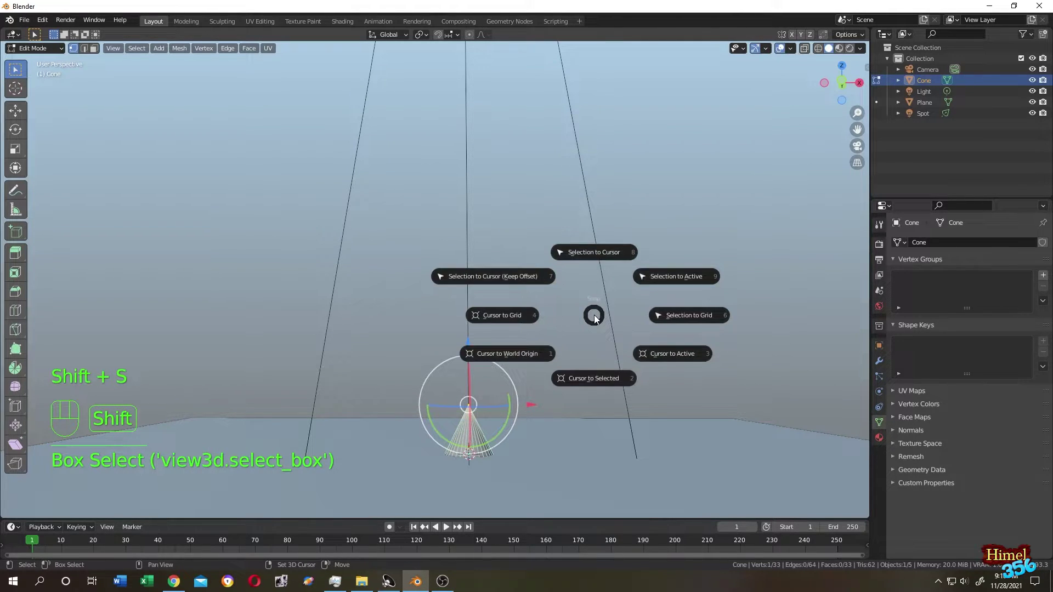
pyautogui.click(590, 378)
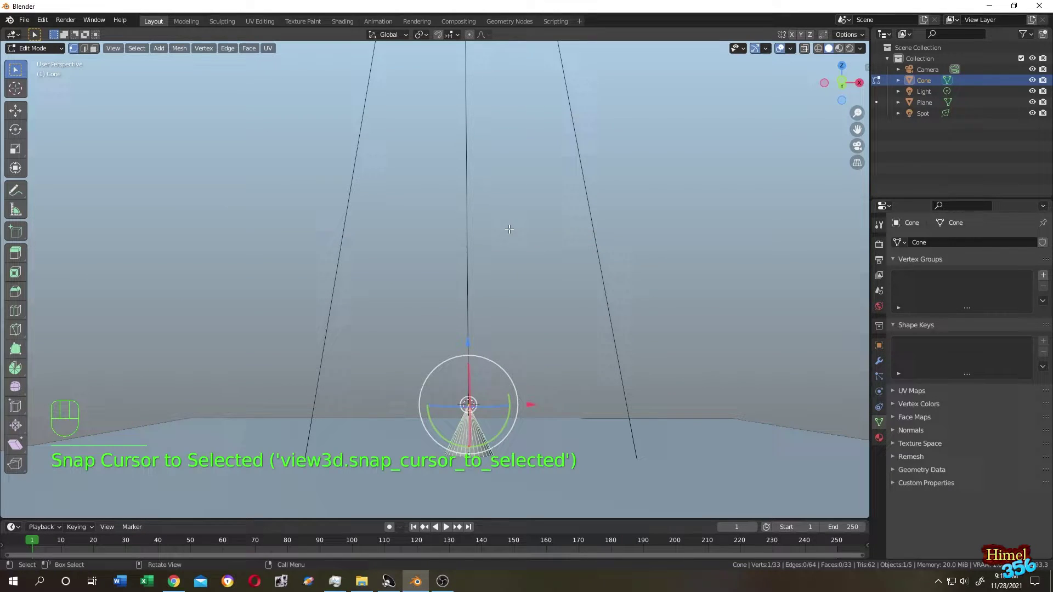
# - Back in Object Mode, set the cone's origin to the 3D cursor
pyautogui.moveTo(513, 231); pyautogui.dragTo(507, 241, button='middle')
pyautogui.press('Tab')
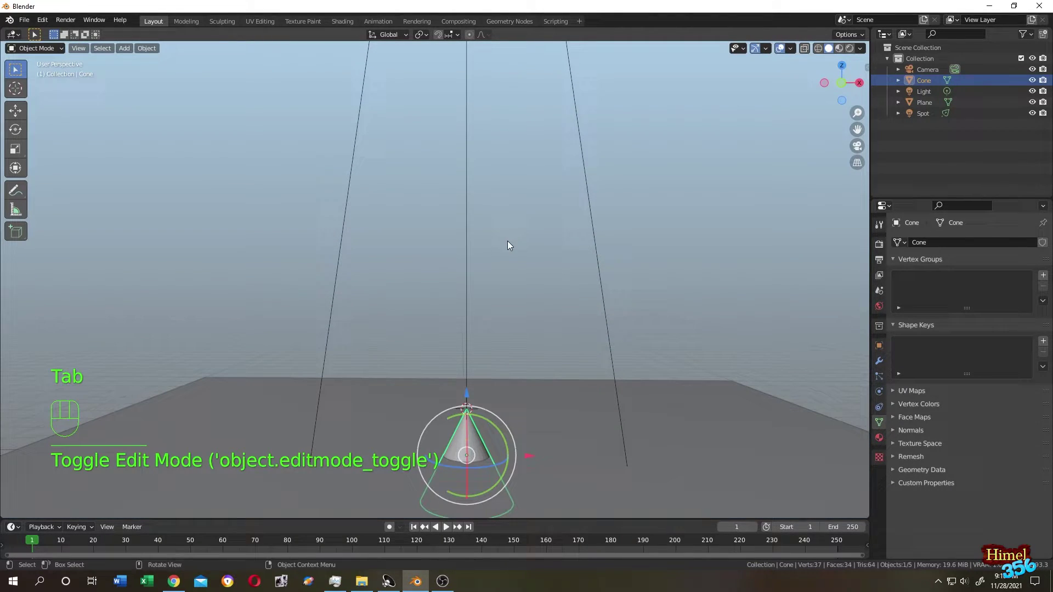
pyautogui.click(147, 49)
pyautogui.moveTo(168, 74)
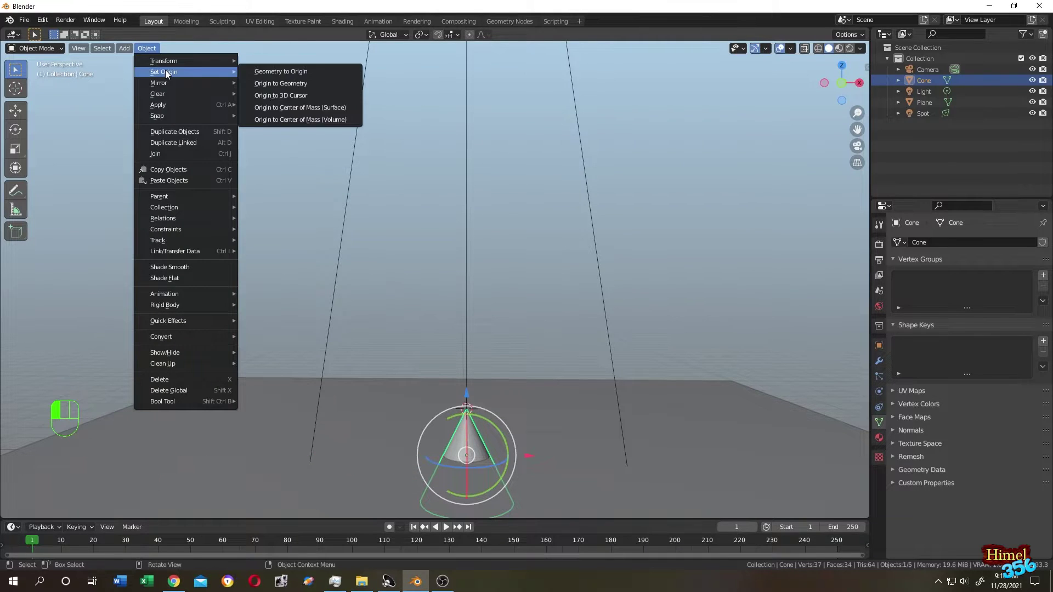
pyautogui.click(285, 95)
pyautogui.keyDown('shift'); pyautogui.scroll(-3, 499, 219); pyautogui.keyUp('shift')
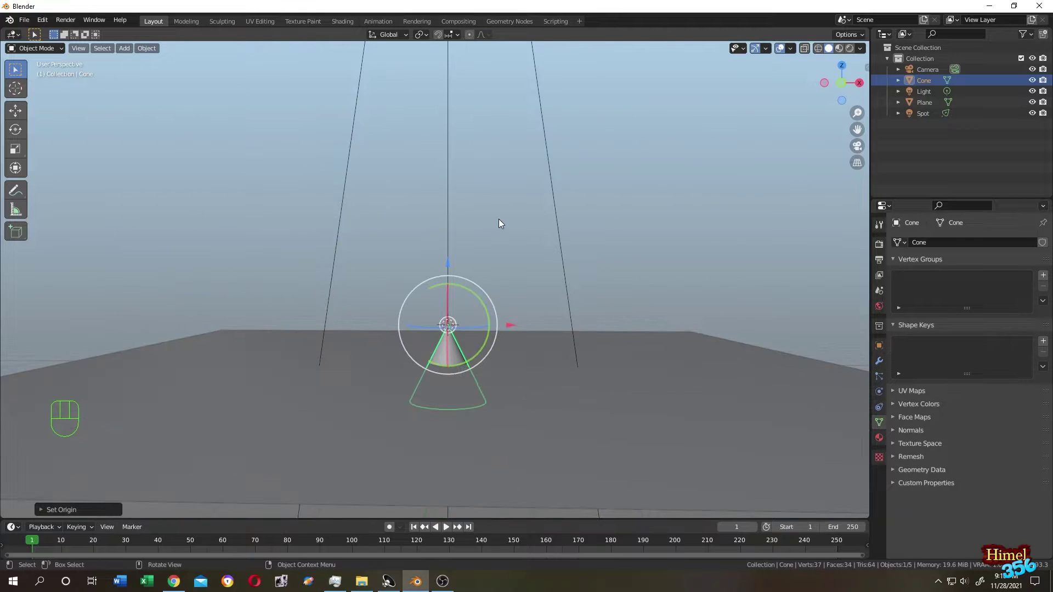
# - Snap the 3D cursor to the Spot light's position
pyautogui.click(923, 113)
pyautogui.scroll(-5, 541, 197)
pyautogui.scroll(-2, 533, 196)
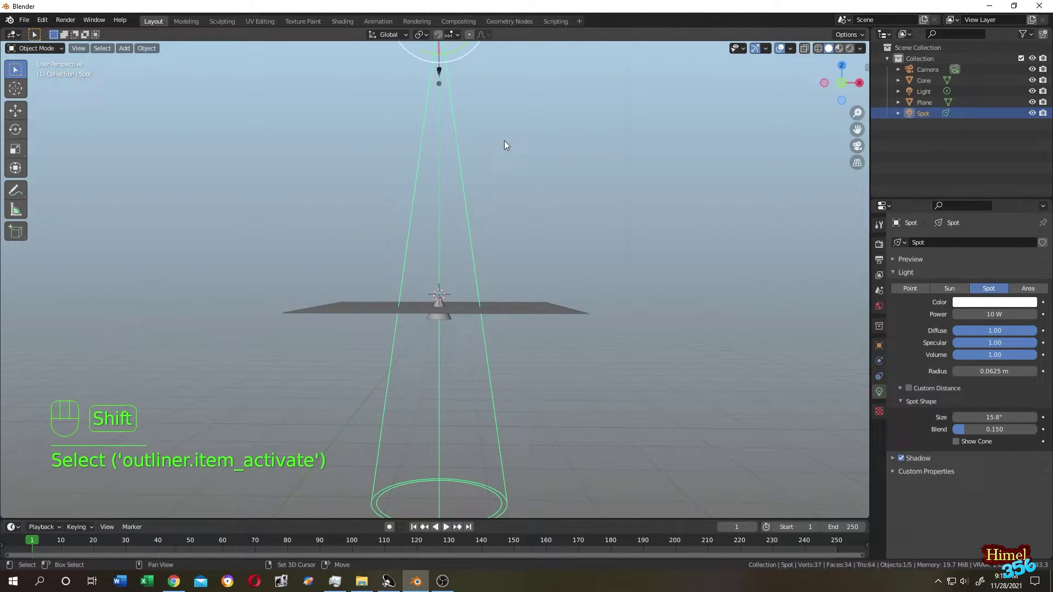
pyautogui.keyDown('shift'); pyautogui.moveTo(505, 140); pyautogui.dragTo(500, 246, button='middle'); pyautogui.keyUp('shift')
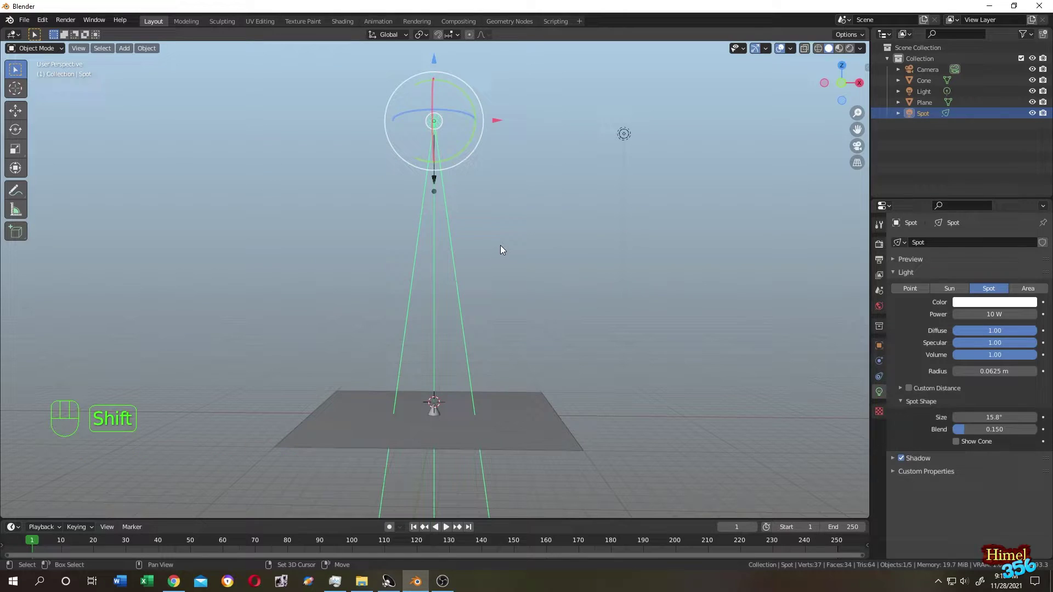
pyautogui.hotkey('shift', 's')
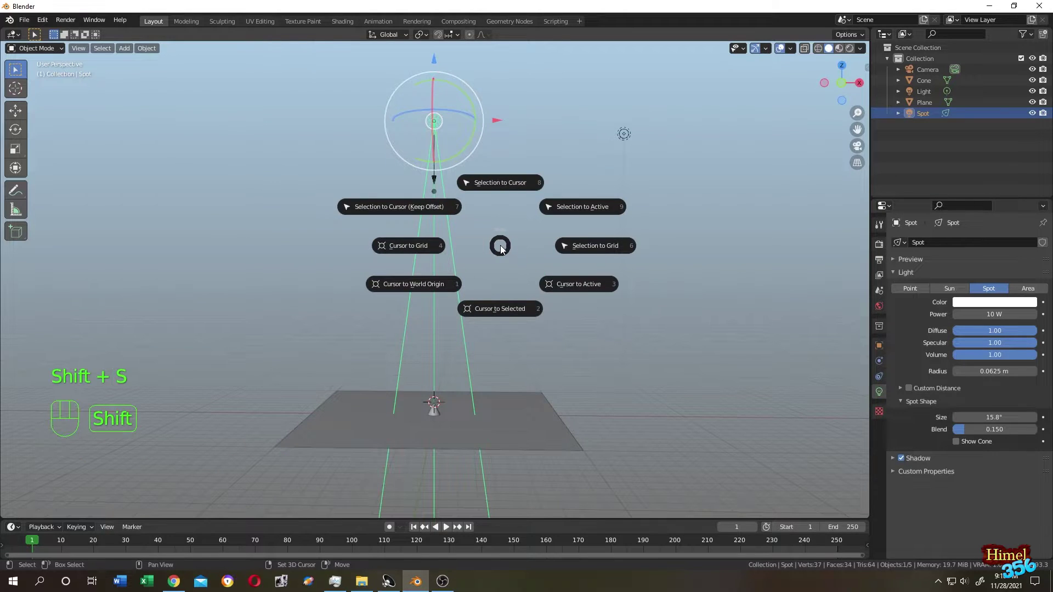
pyautogui.click(498, 310)
# - Select the Cone and snap it to the cursor at the spotlight
pyautogui.click(505, 318)
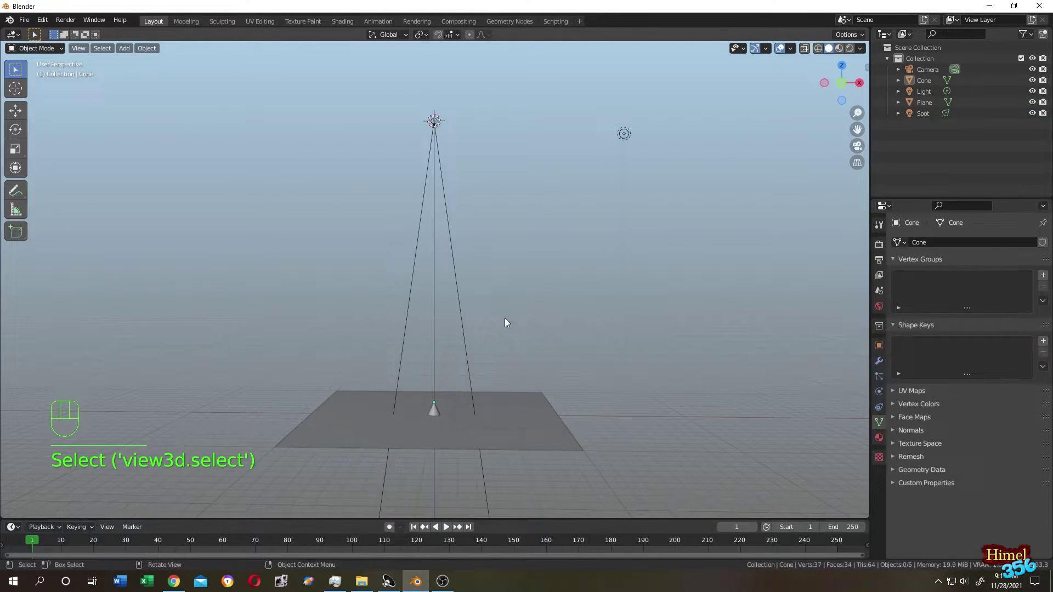
pyautogui.click(921, 80)
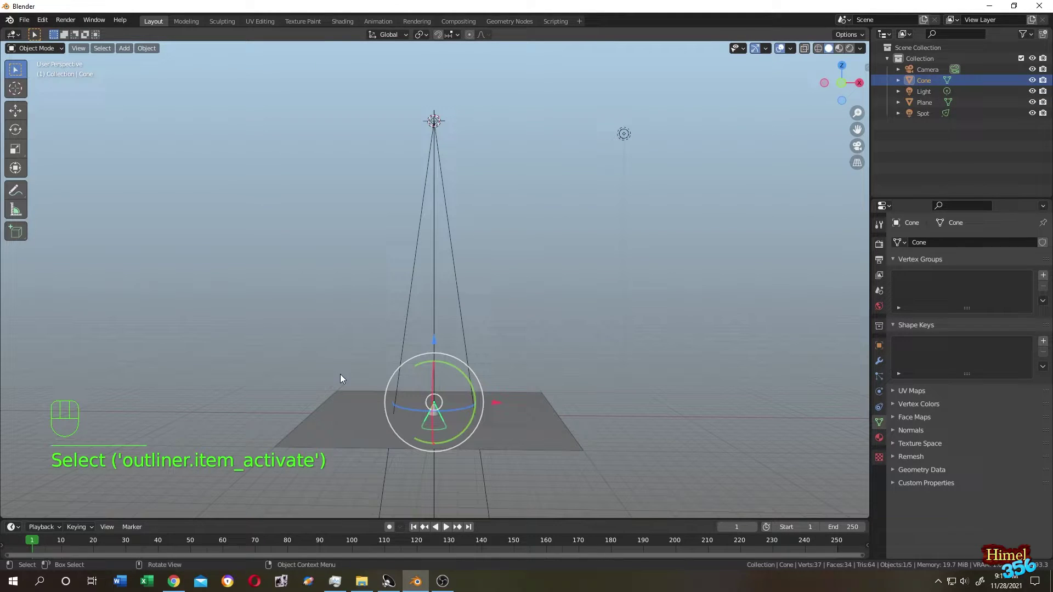
pyautogui.click(149, 49)
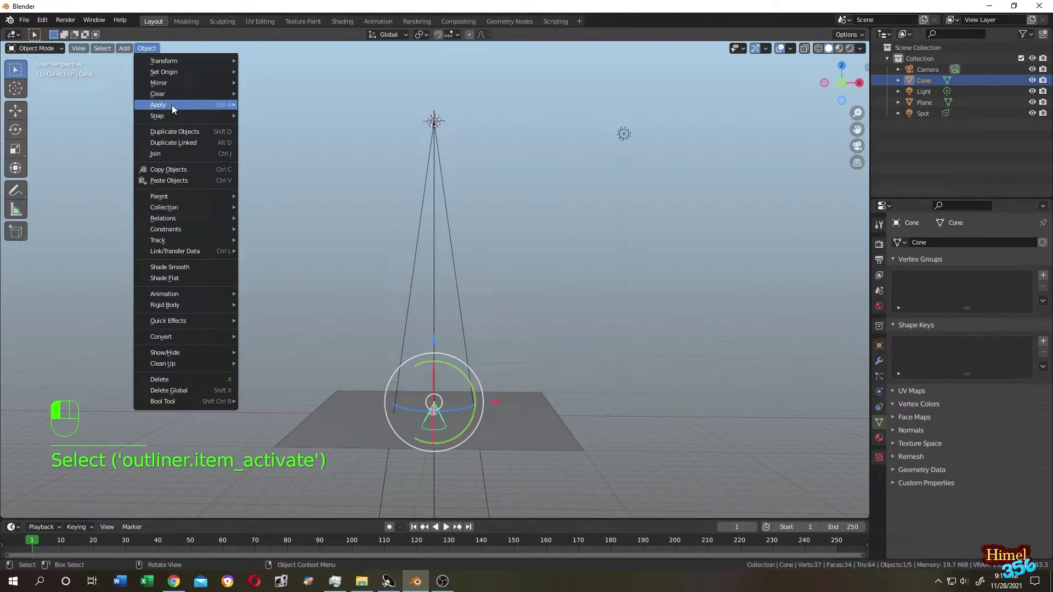
pyautogui.moveTo(173, 114)
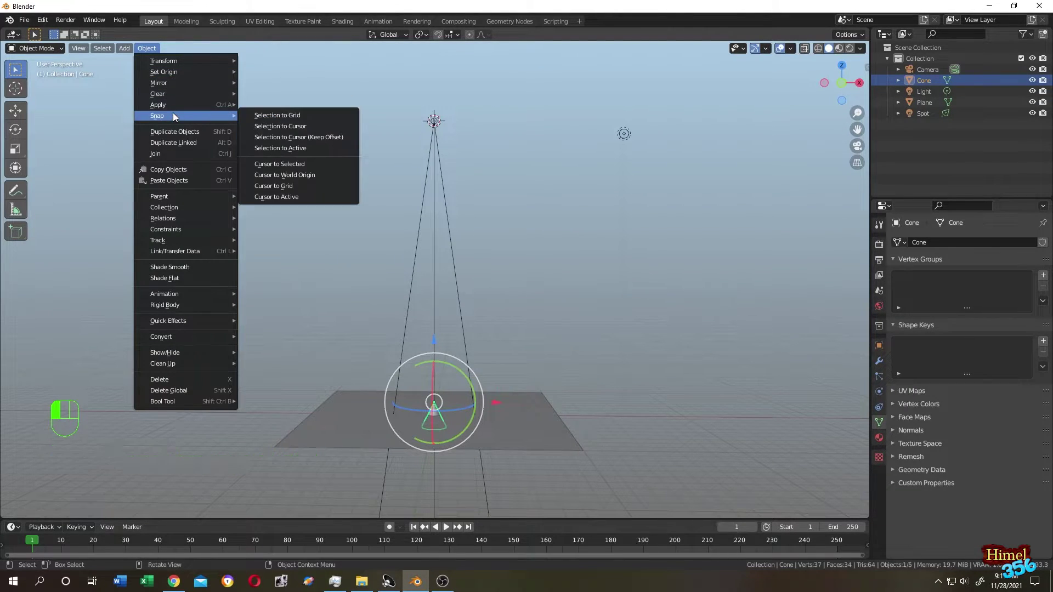
pyautogui.click(274, 127)
pyautogui.click(545, 137)
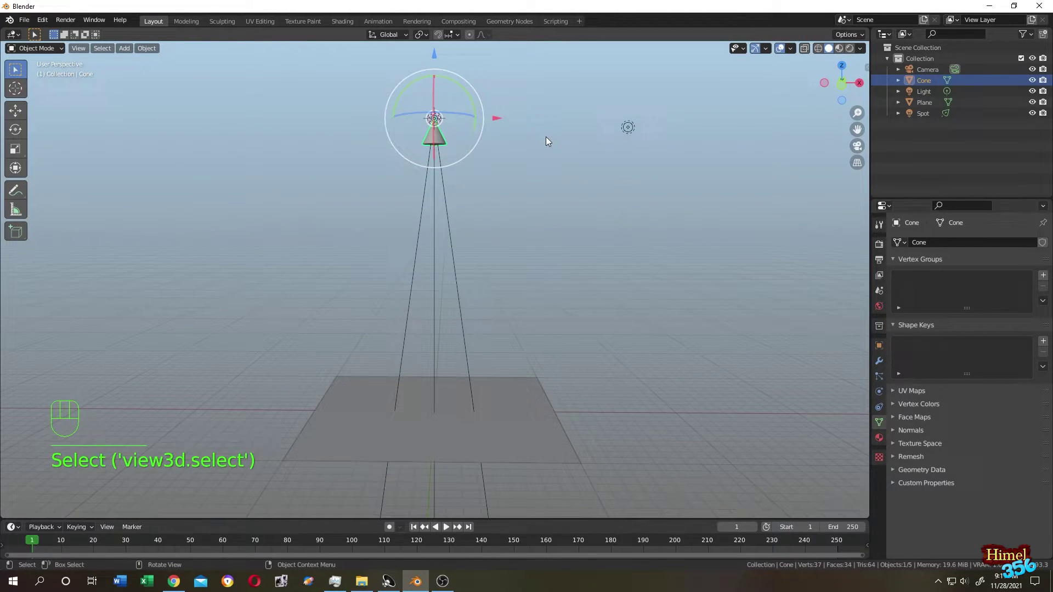
# - Select the cone's bottom face and pull it down below the plane in front view
pyautogui.press('Tab')
pyautogui.click(525, 137)
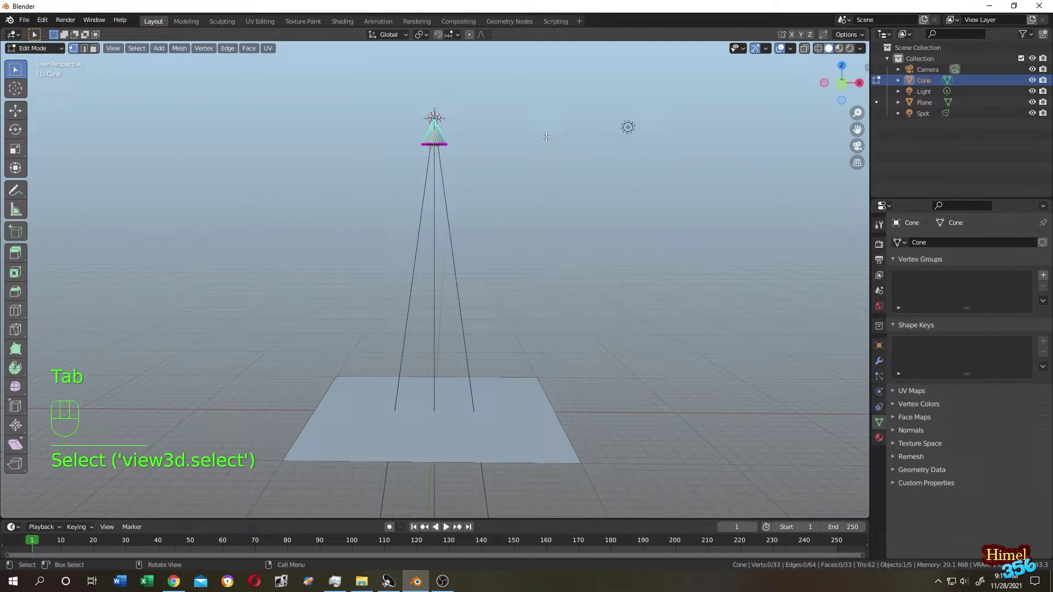
pyautogui.moveTo(524, 136); pyautogui.dragTo(517, 188, button='middle')
pyautogui.press('3')
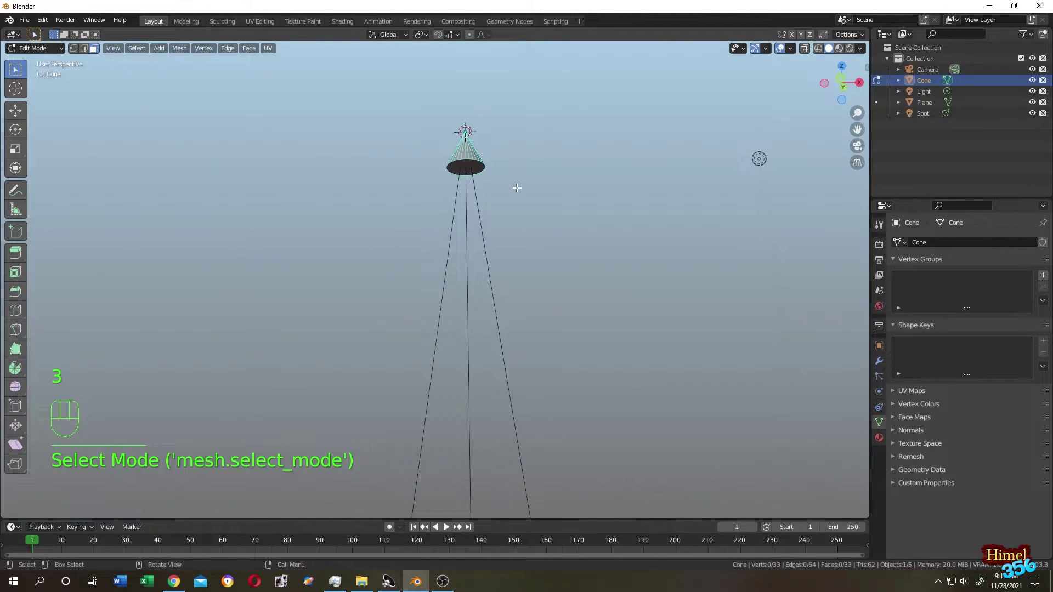
pyautogui.click(469, 164)
pyautogui.moveTo(469, 165); pyautogui.dragTo(461, 100, button='middle')
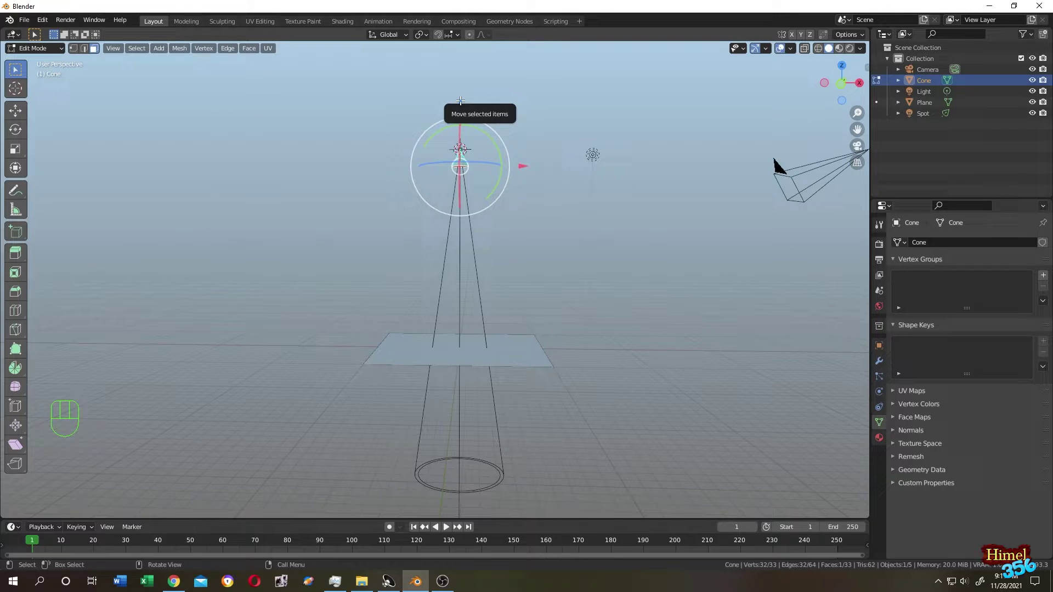
pyautogui.press('KP_1')
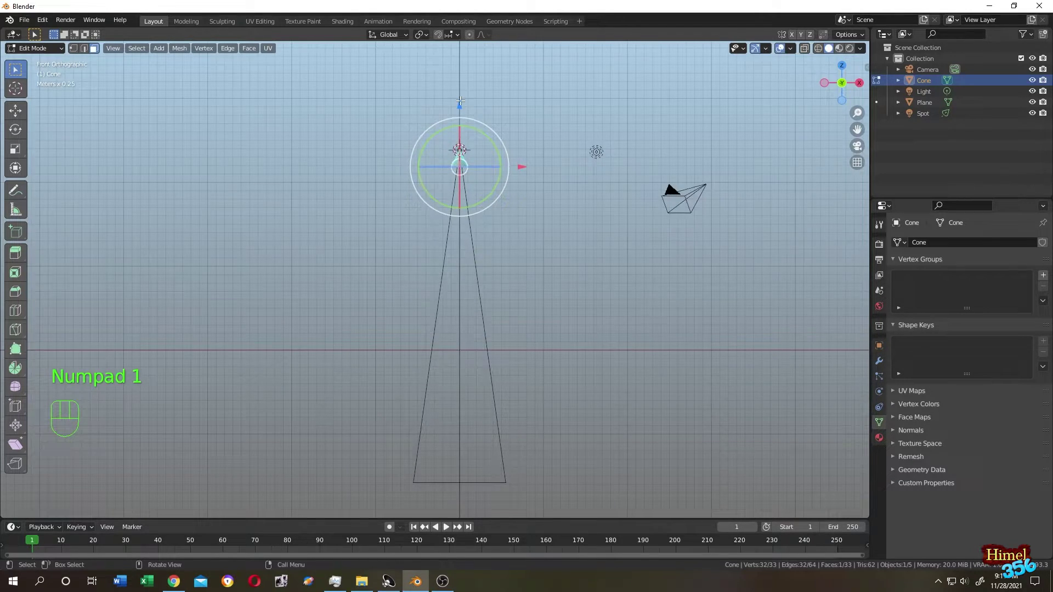
pyautogui.moveTo(460, 101); pyautogui.dragTo(471, 420)
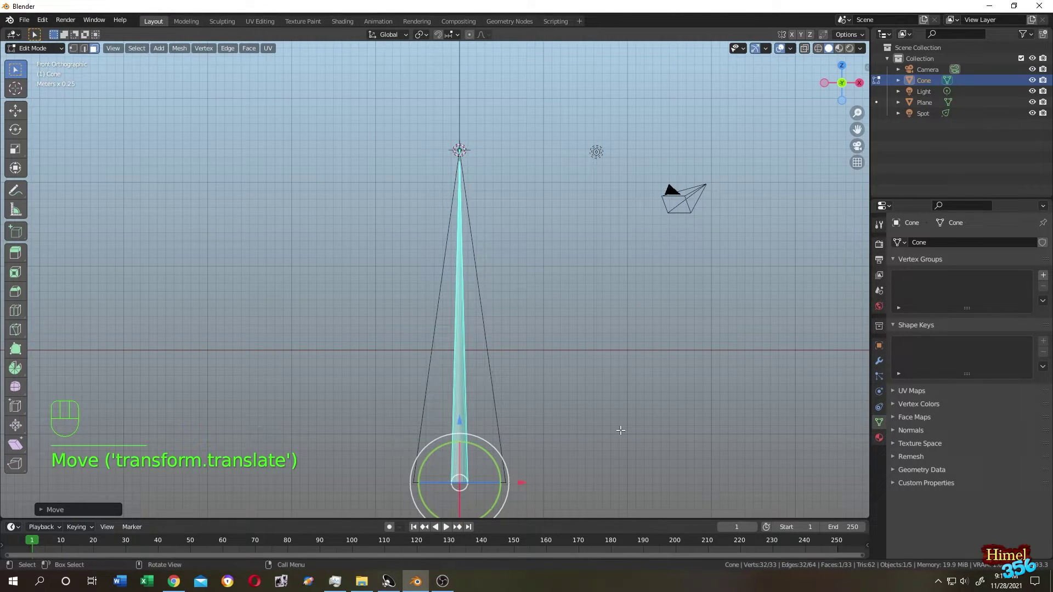
# - Widen the cone's base by about 3.35× and return to Object Mode
pyautogui.press('s')
pyautogui.click(627, 418)
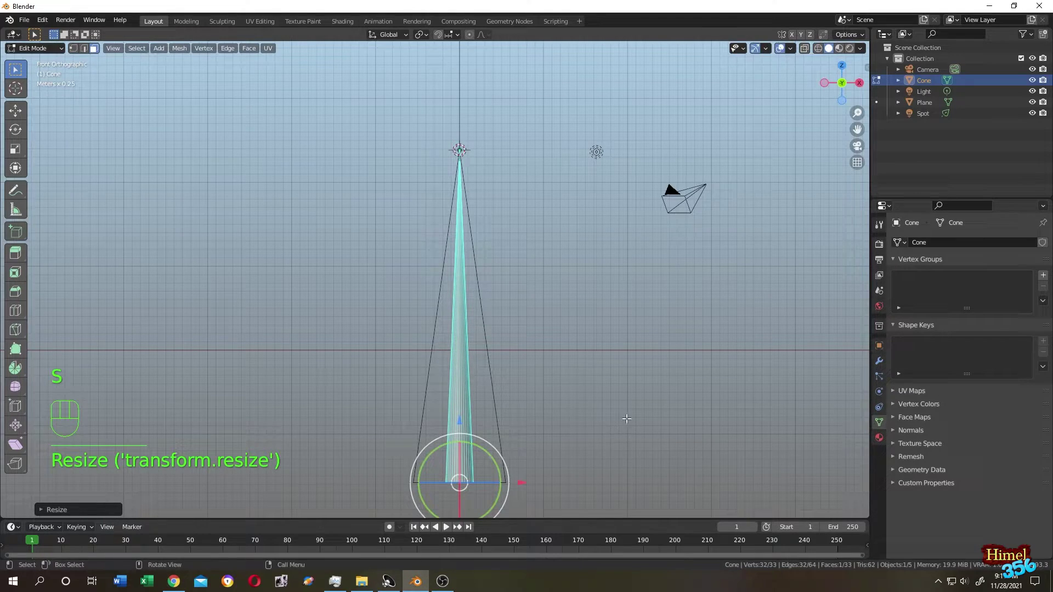
pyautogui.press('s')
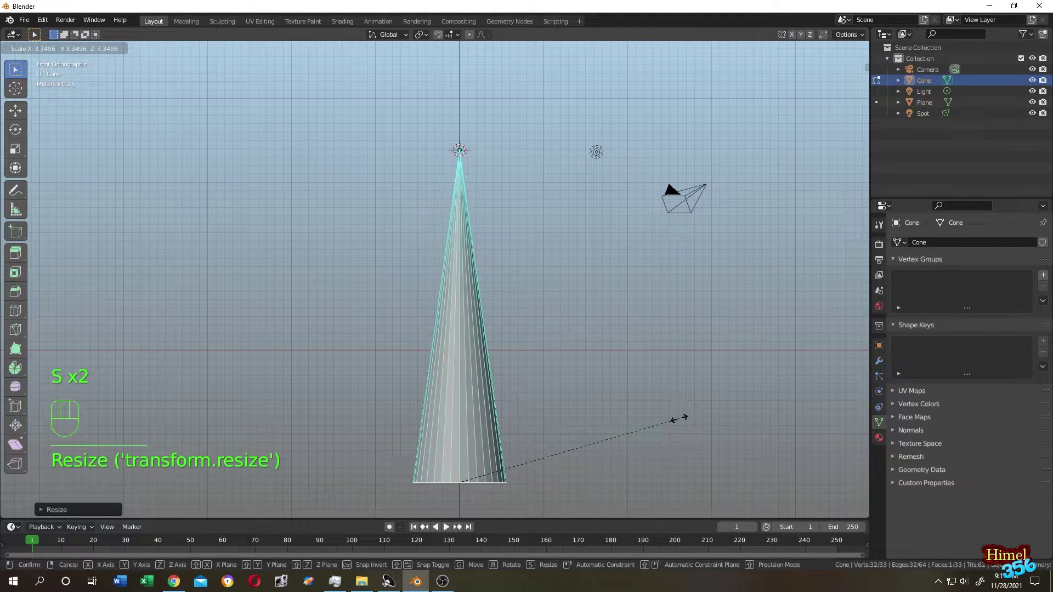
pyautogui.click(679, 419)
pyautogui.press('KP_3')
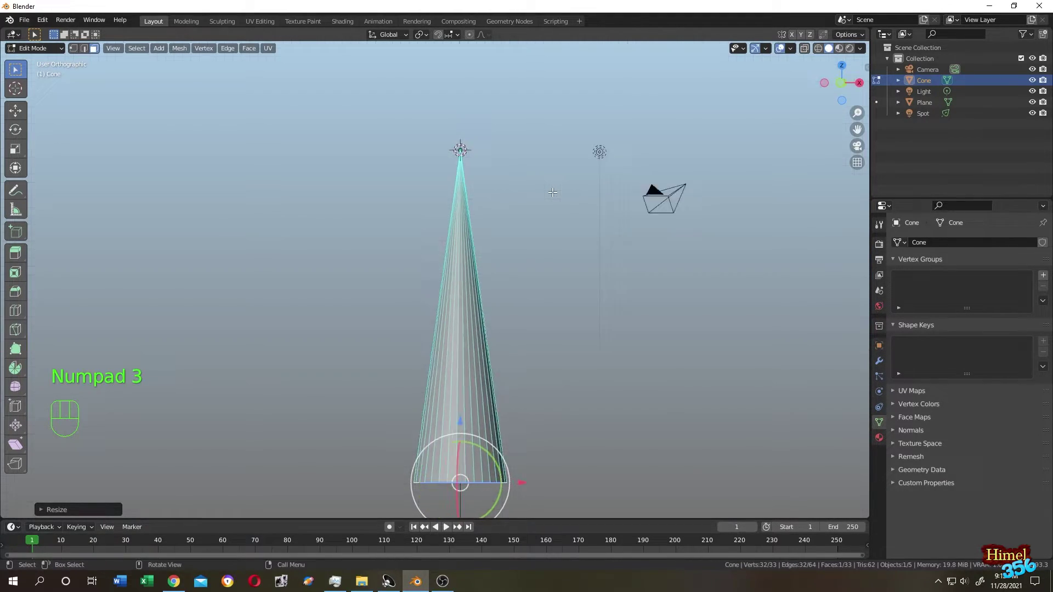
pyautogui.moveTo(523, 196); pyautogui.dragTo(556, 207, button='middle')
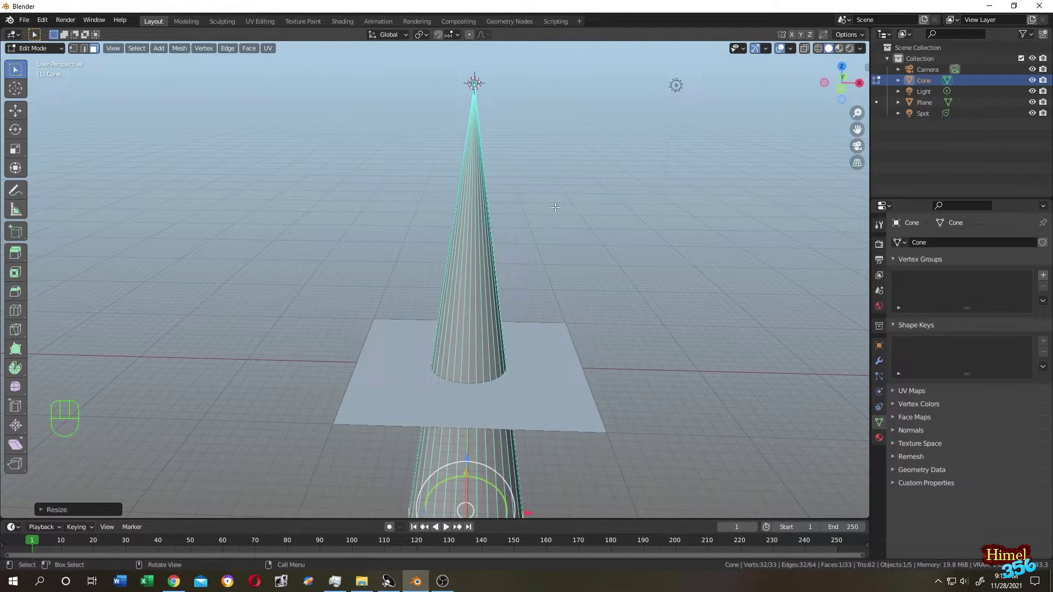
pyautogui.press('Tab')
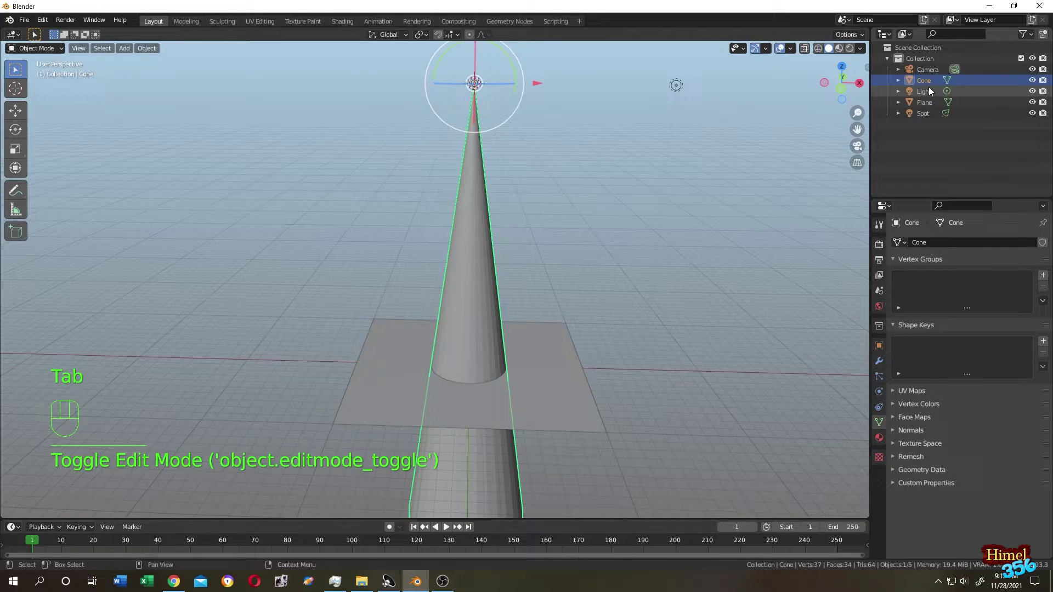
# - Add a Copy Rotation constraint to the Cone targeting the Spot light
pyautogui.click(879, 391)
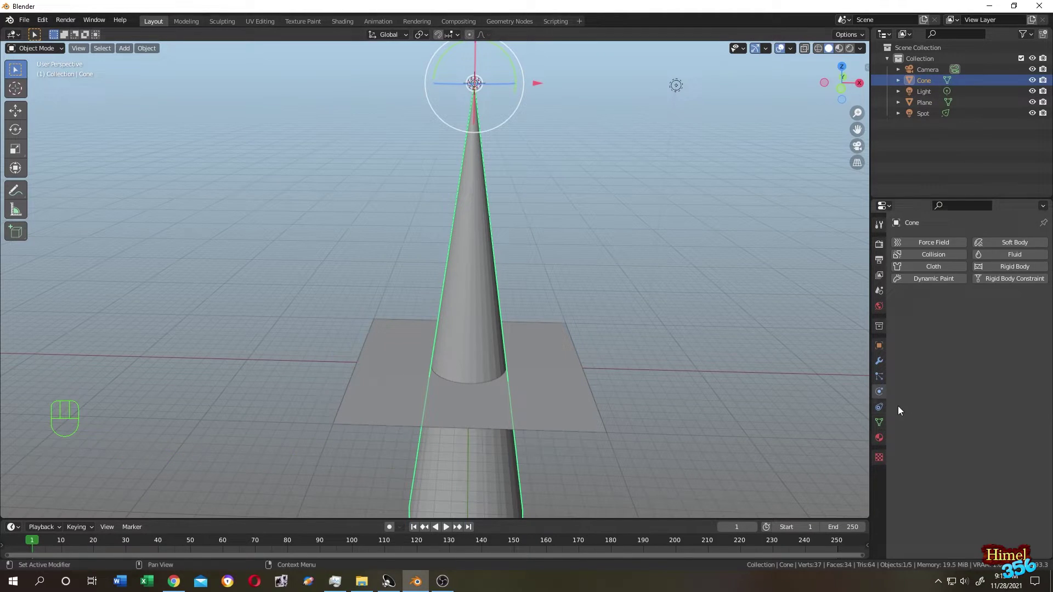
pyautogui.click(880, 407)
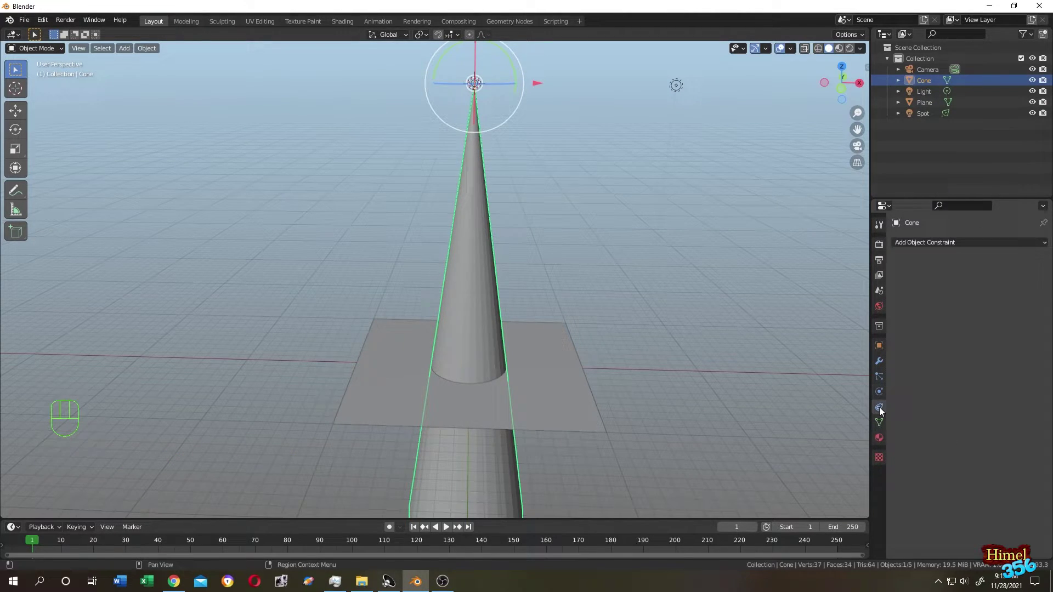
pyautogui.click(922, 246)
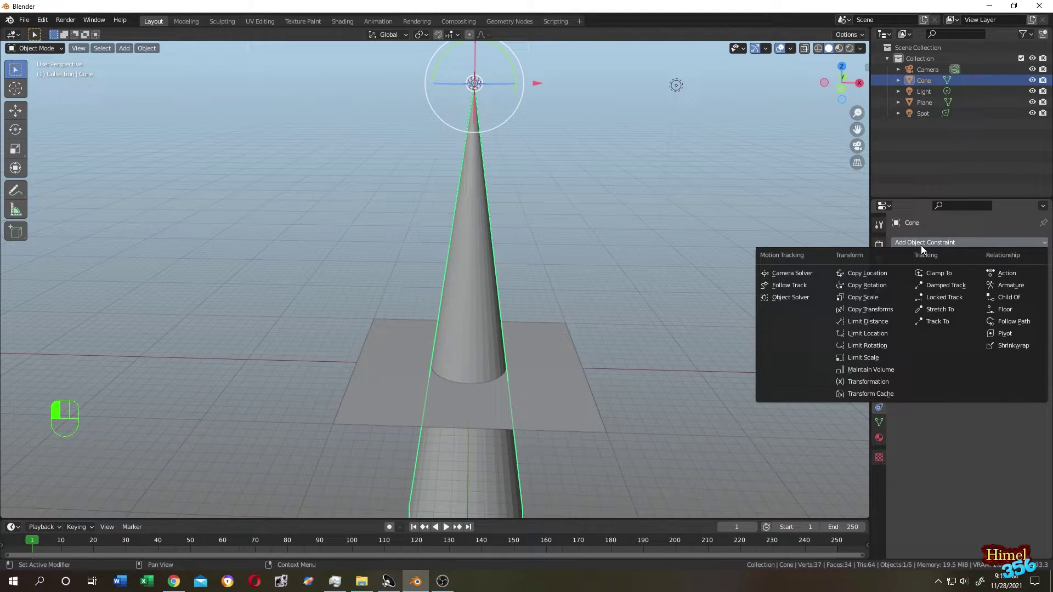
pyautogui.click(866, 282)
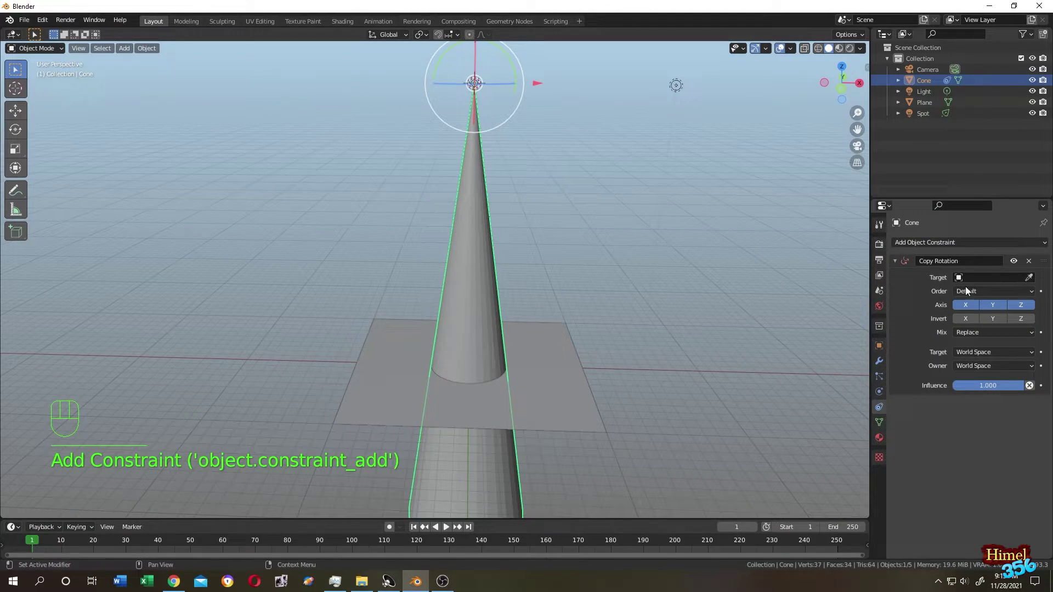
pyautogui.click(1029, 280)
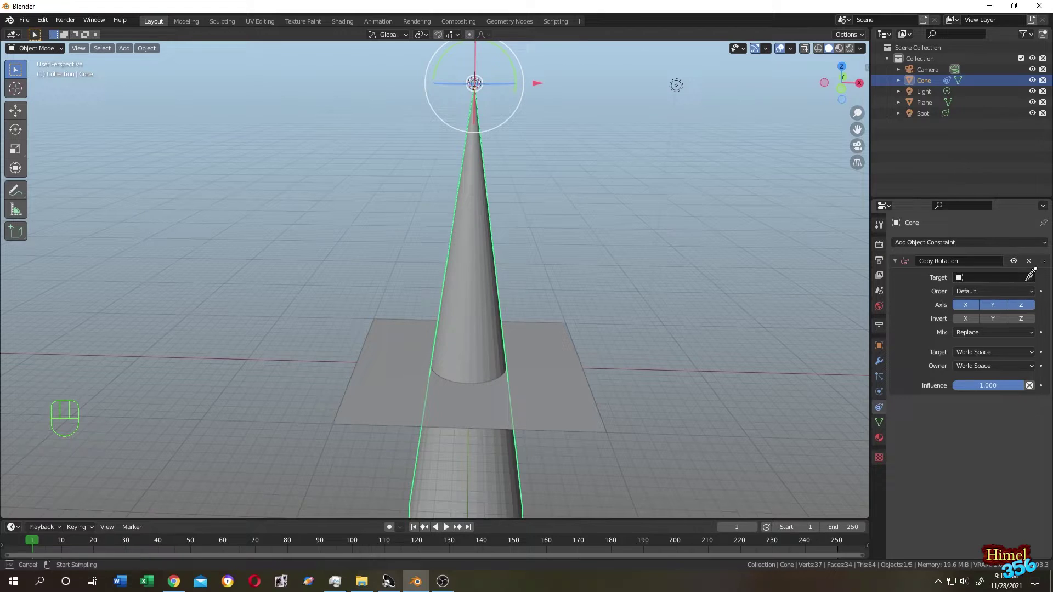
pyautogui.click(931, 113)
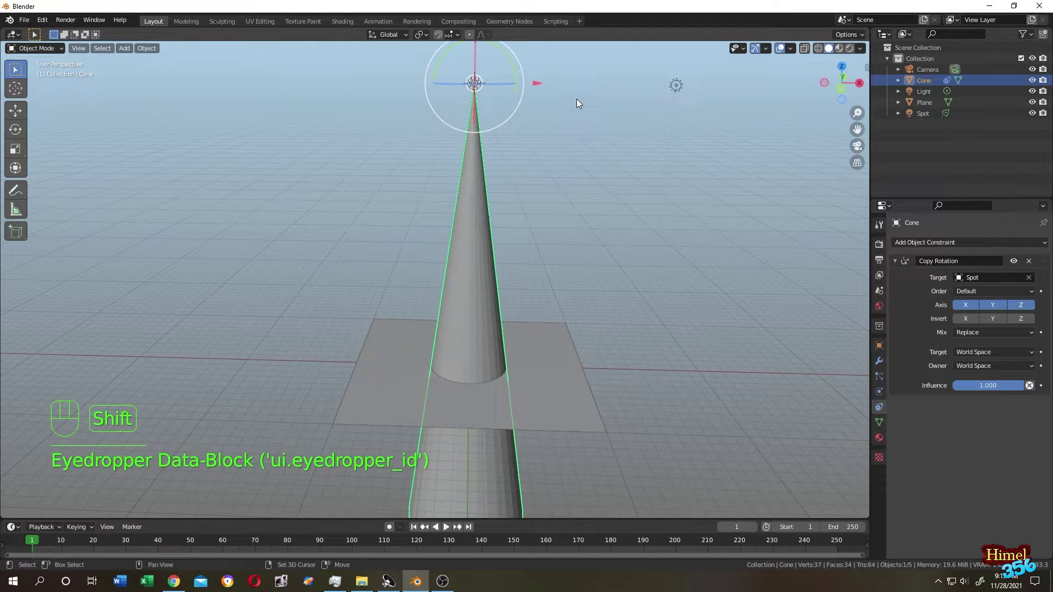
pyautogui.keyDown('shift'); pyautogui.moveTo(577, 98); pyautogui.dragTo(580, 169, button='middle'); pyautogui.keyUp('shift')
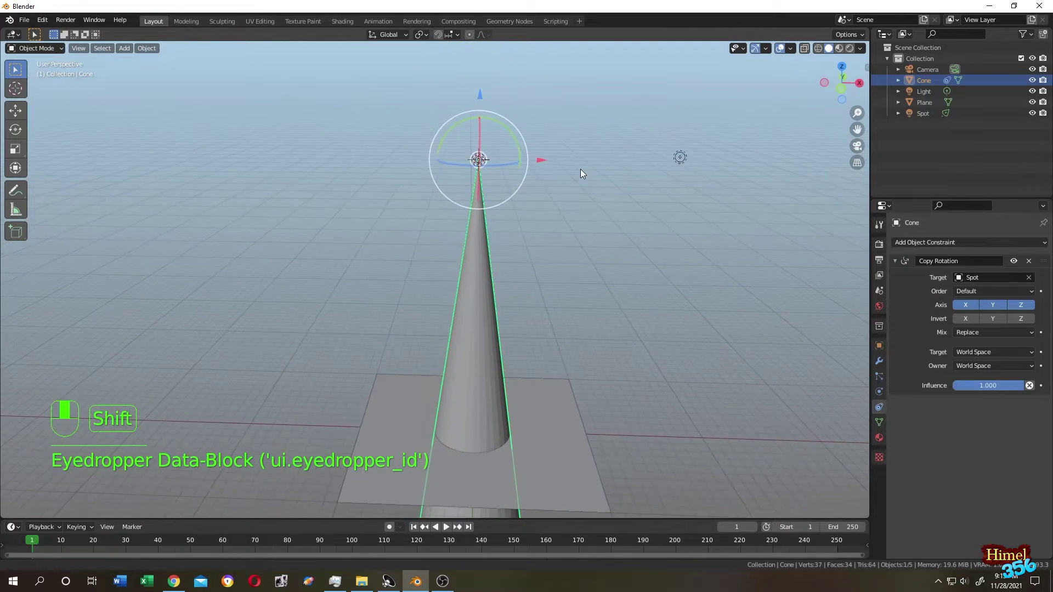
# - Rotate the Spot light with the rotate gizmo to confirm the cone tilts along, then reselect the cone
pyautogui.click(930, 114)
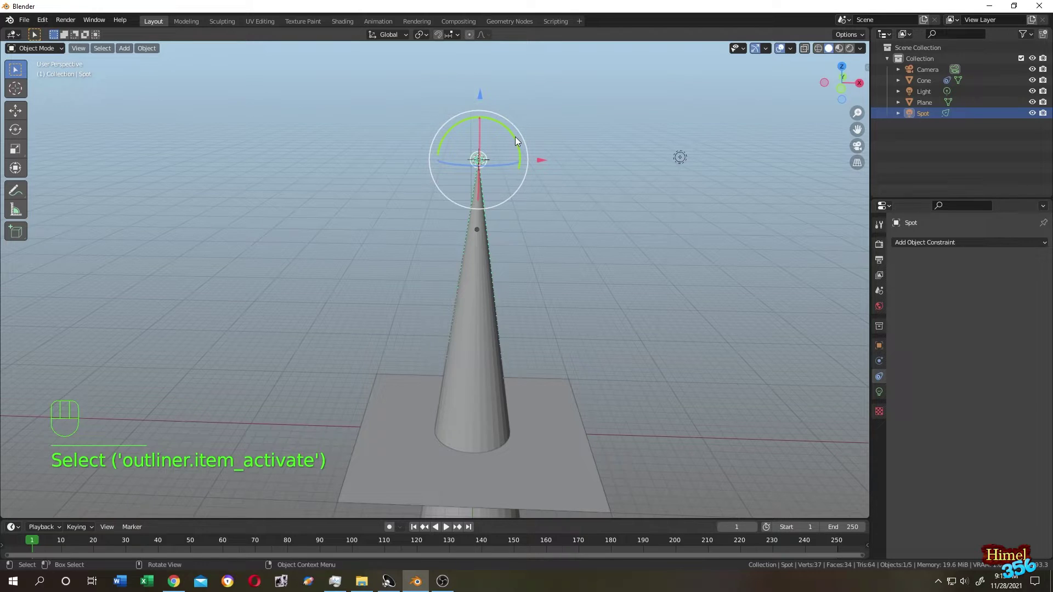
pyautogui.moveTo(514, 140)
pyautogui.mouseDown()
pyautogui.moveTo(513, 124)
pyautogui.moveTo(520, 134)
pyautogui.mouseUp()
pyautogui.moveTo(519, 134); pyautogui.dragTo(519, 131)
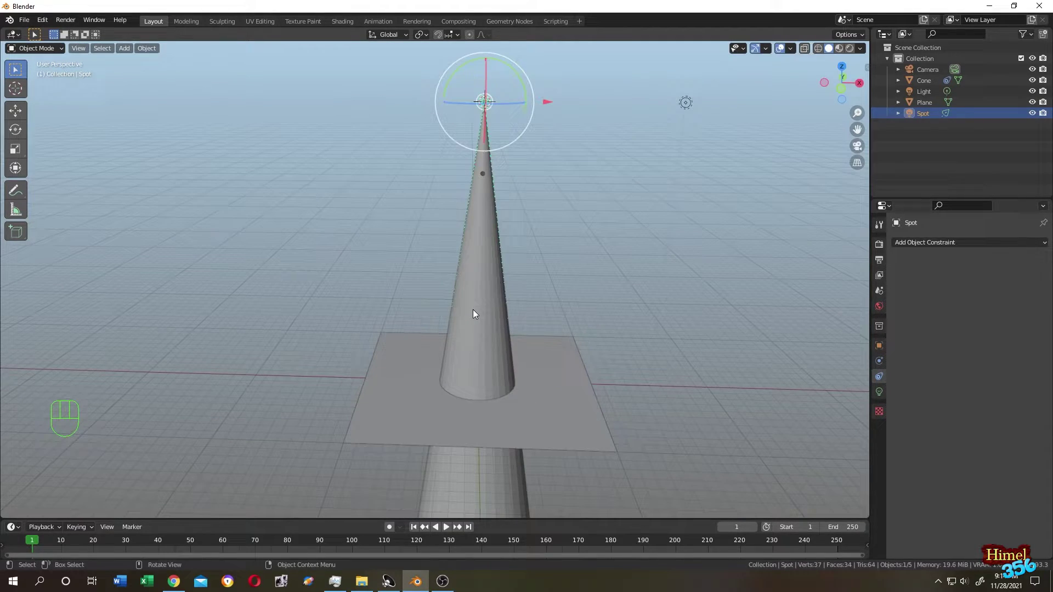
pyautogui.click(474, 313)
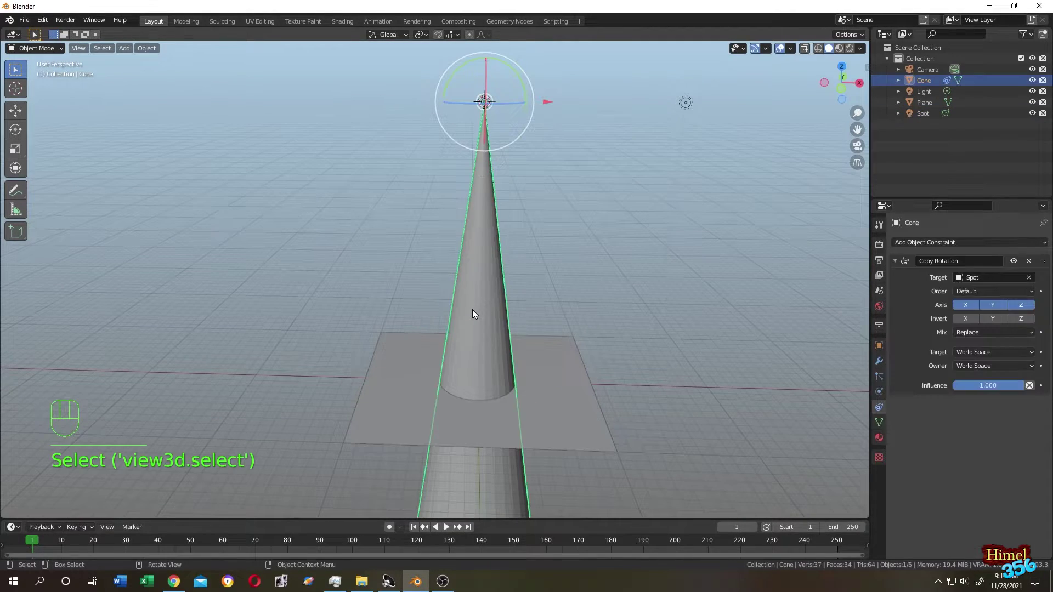
# - Create a new material on the cone and name it 'Ray'
pyautogui.click(878, 439)
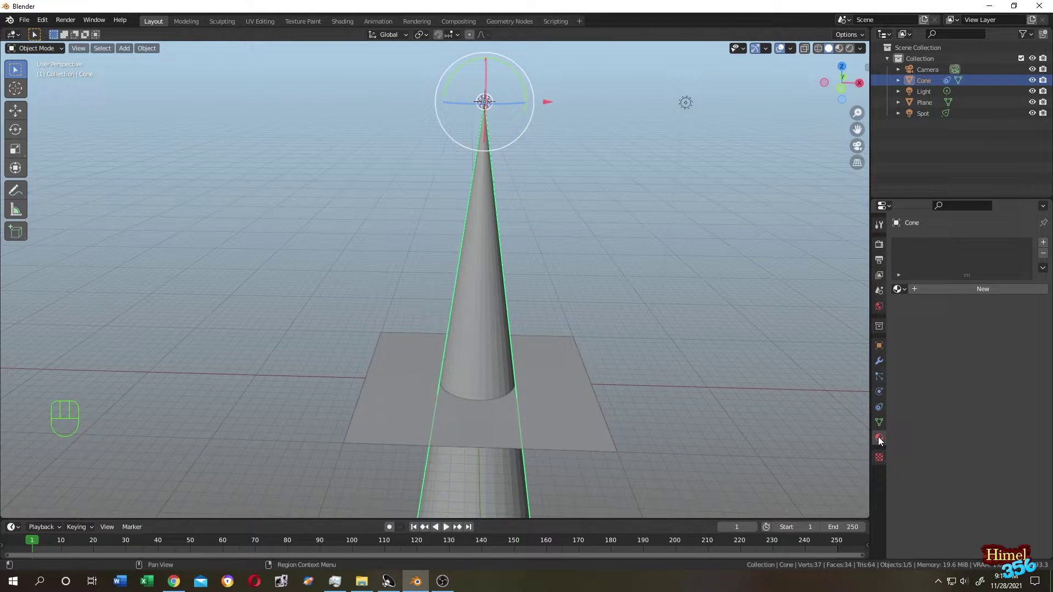
pyautogui.click(966, 289)
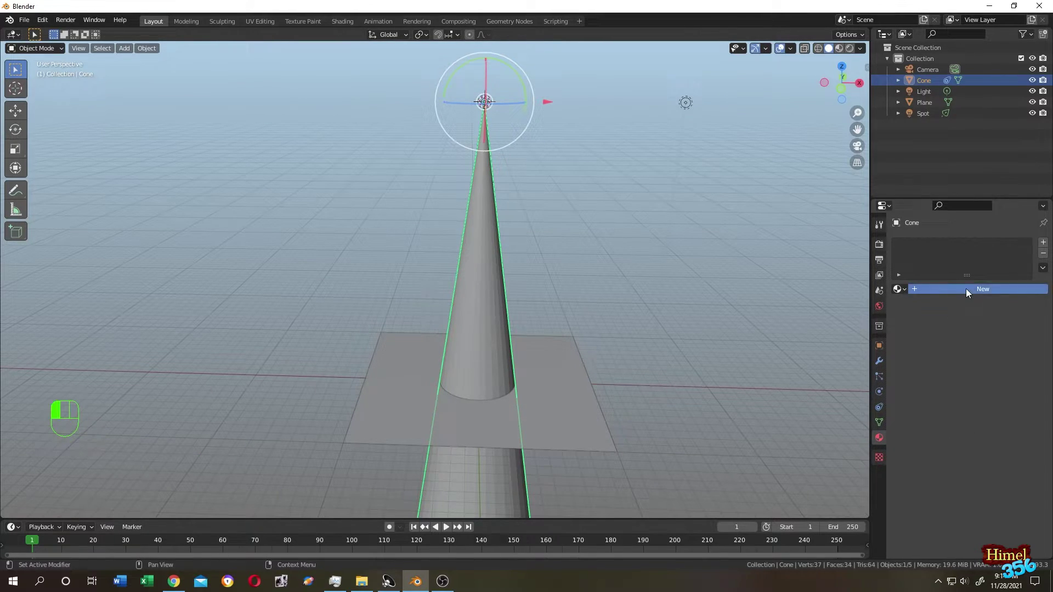
pyautogui.doubleClick(939, 247)
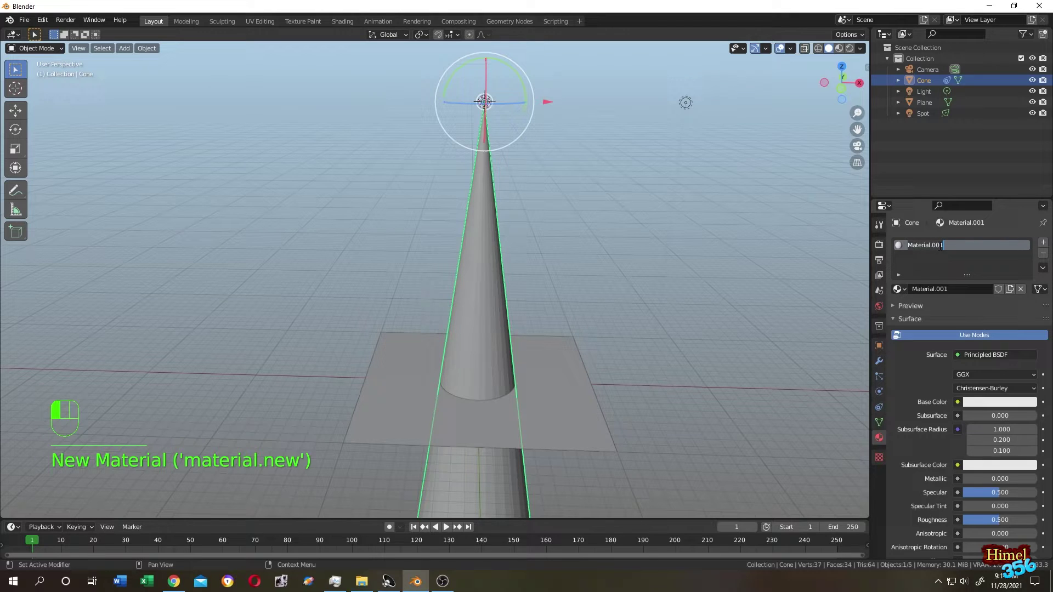
pyautogui.write('Ray')
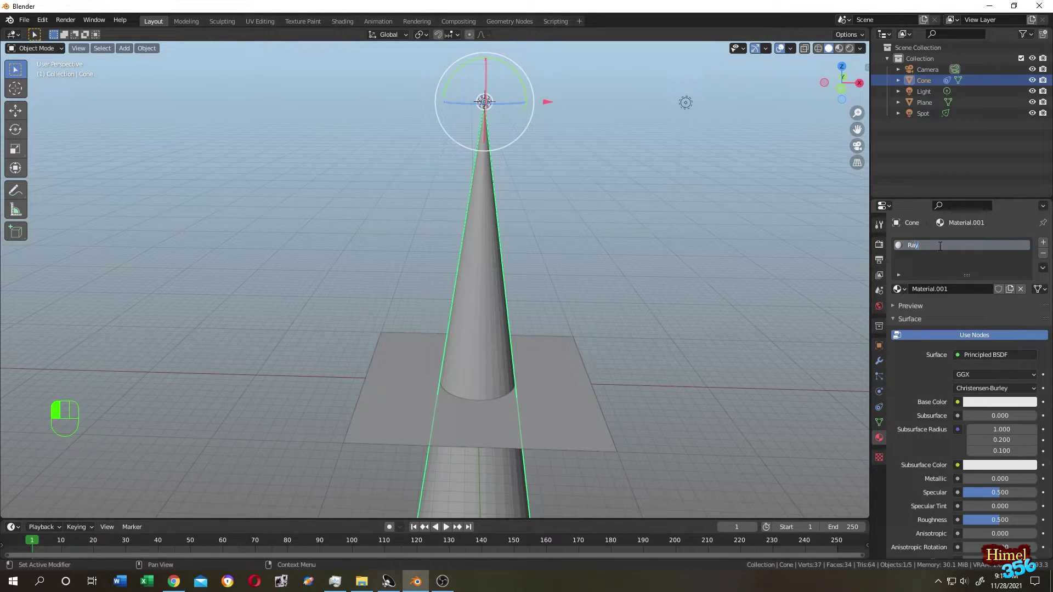
pyautogui.press('Return')
# - In the Shading workspace, add a Texture Coordinate node on the left of the graph
pyautogui.click(346, 22)
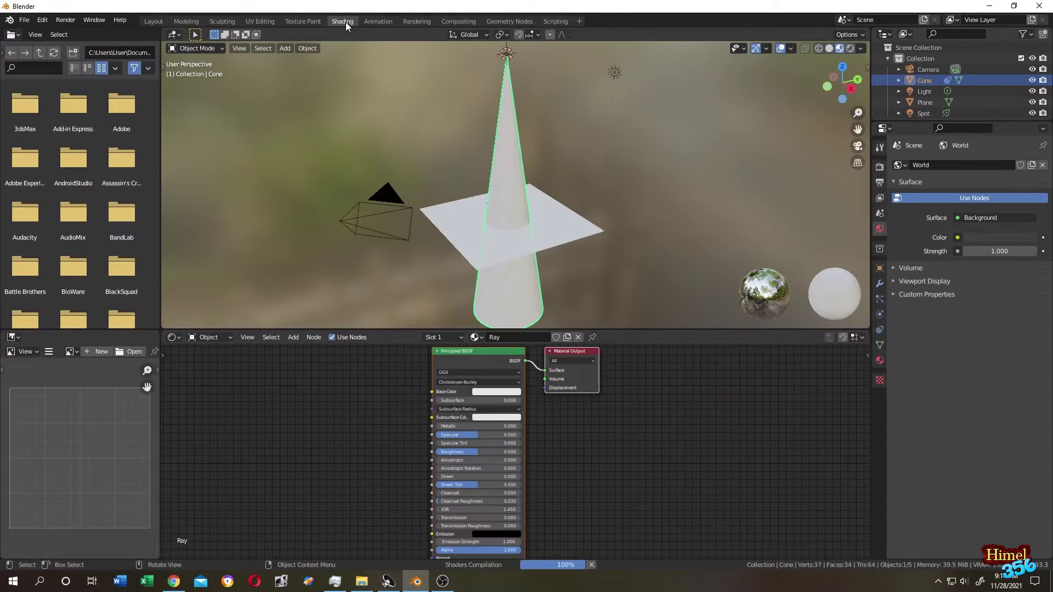
pyautogui.moveTo(337, 406); pyautogui.dragTo(405, 400, button='middle')
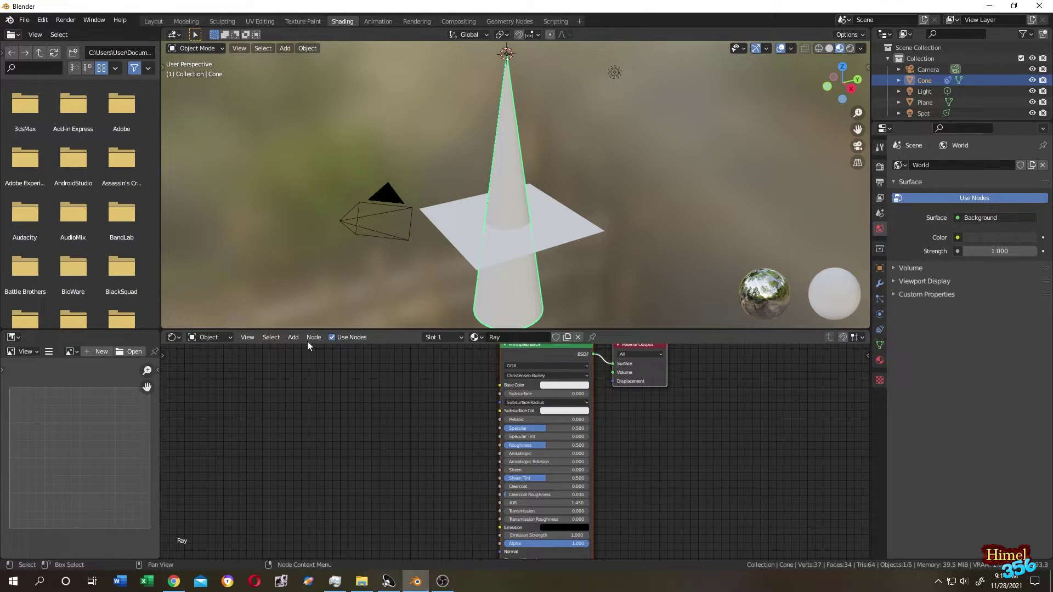
pyautogui.click(293, 337)
pyautogui.click(303, 351)
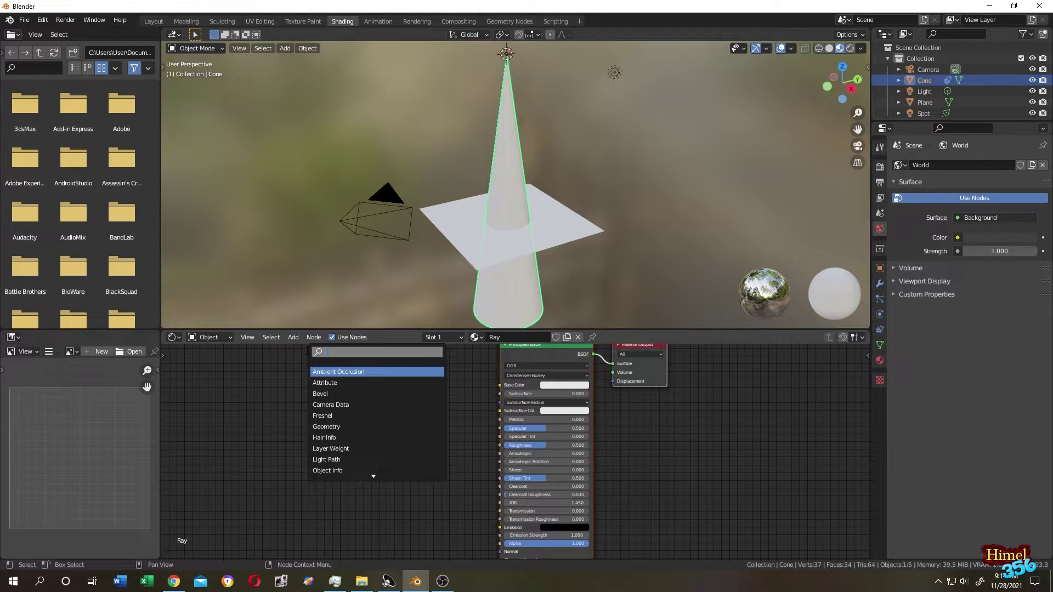
pyautogui.write('texture')
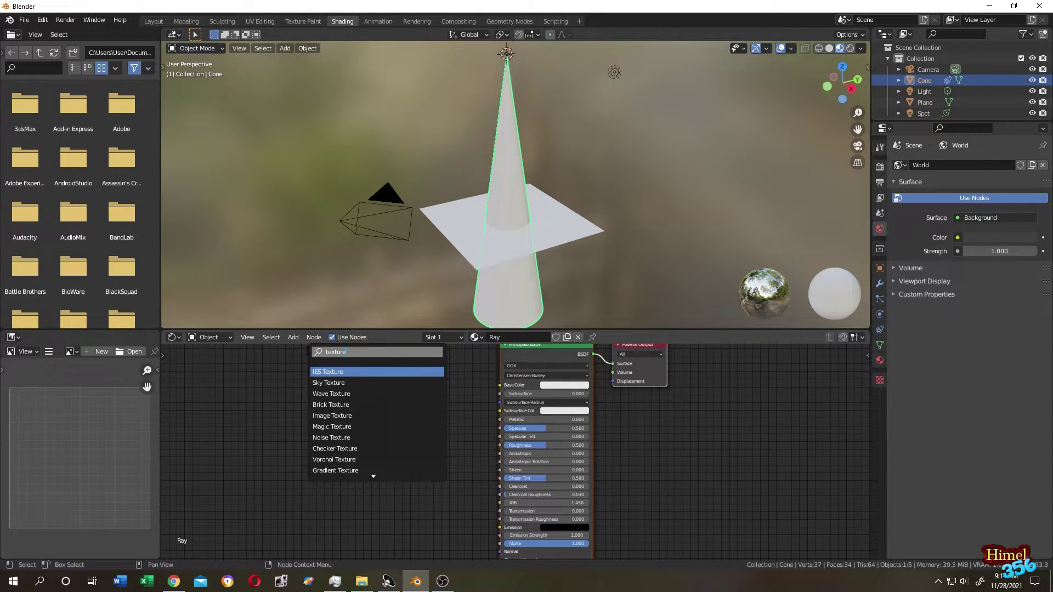
pyautogui.write(' co')
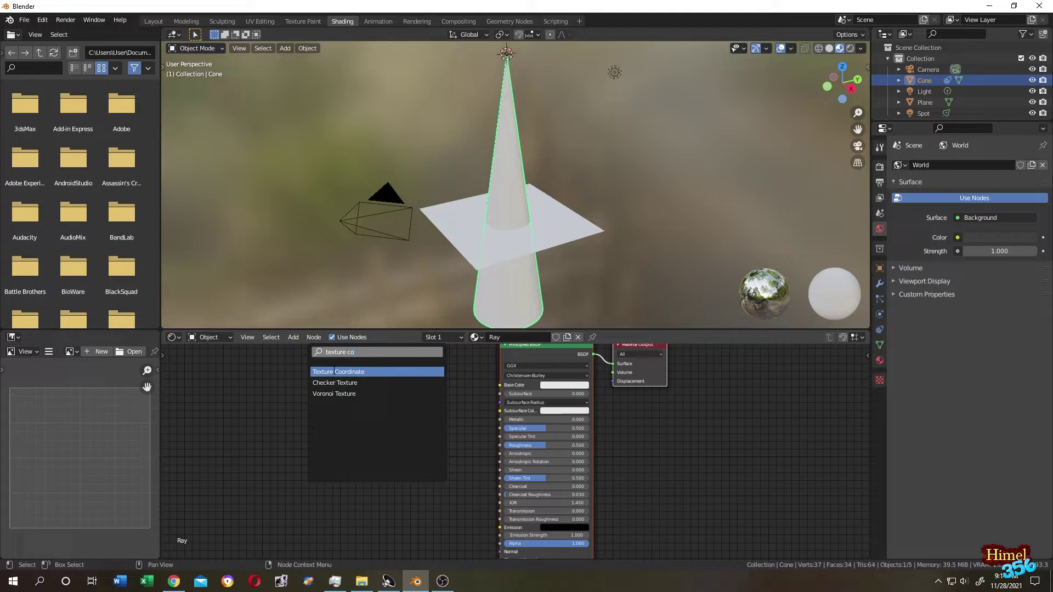
pyautogui.press('Return')
pyautogui.click(170, 420)
# - Add a Mapping node beside the Texture Coordinate node
pyautogui.click(296, 338)
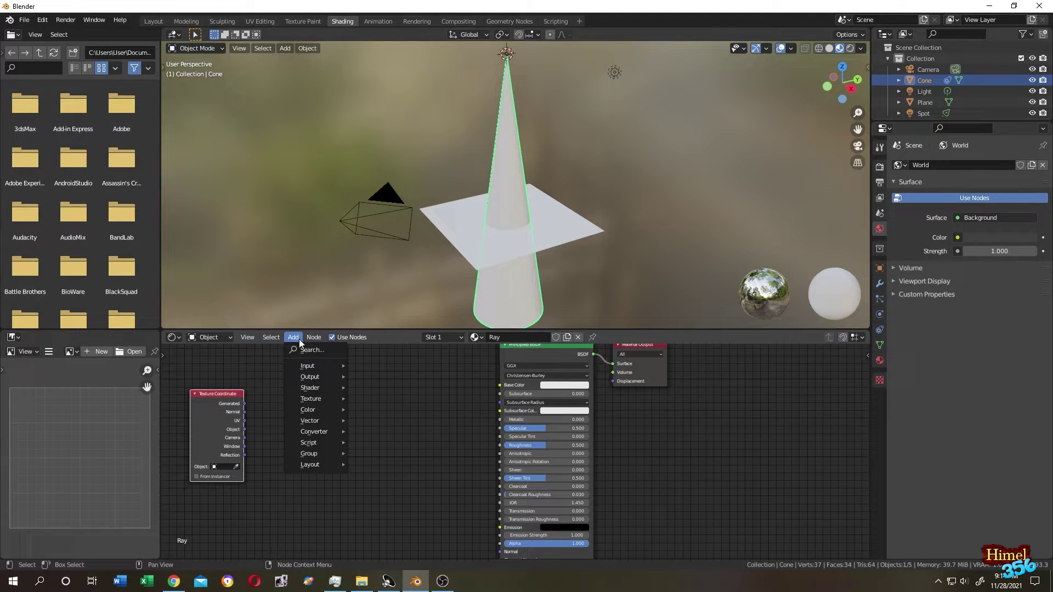
pyautogui.click(340, 350)
pyautogui.write('map')
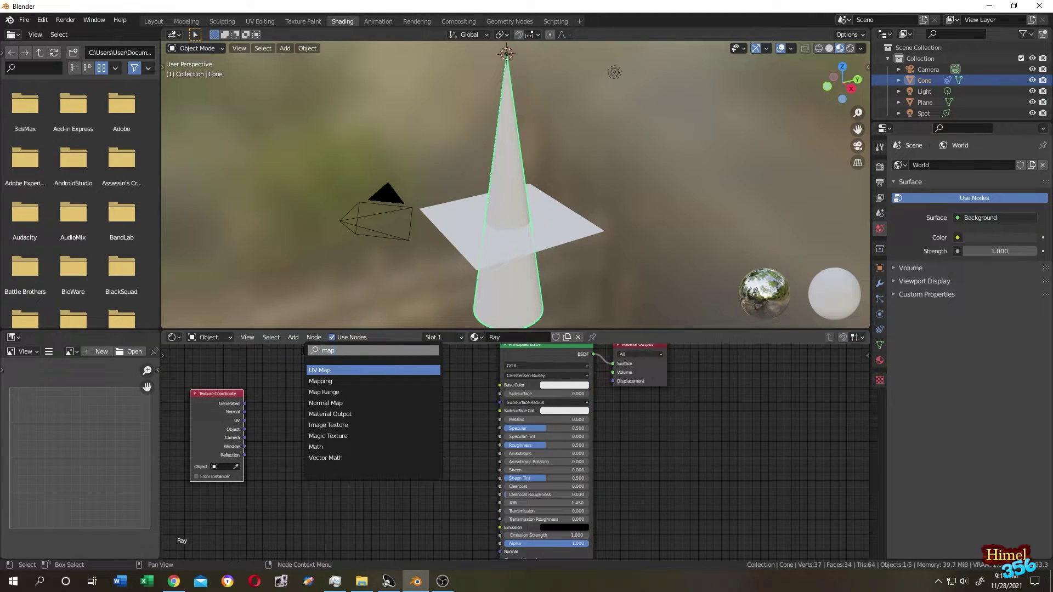
pyautogui.press('Down')
pyautogui.press('Down')
pyautogui.press('Up')
pyautogui.press('Return')
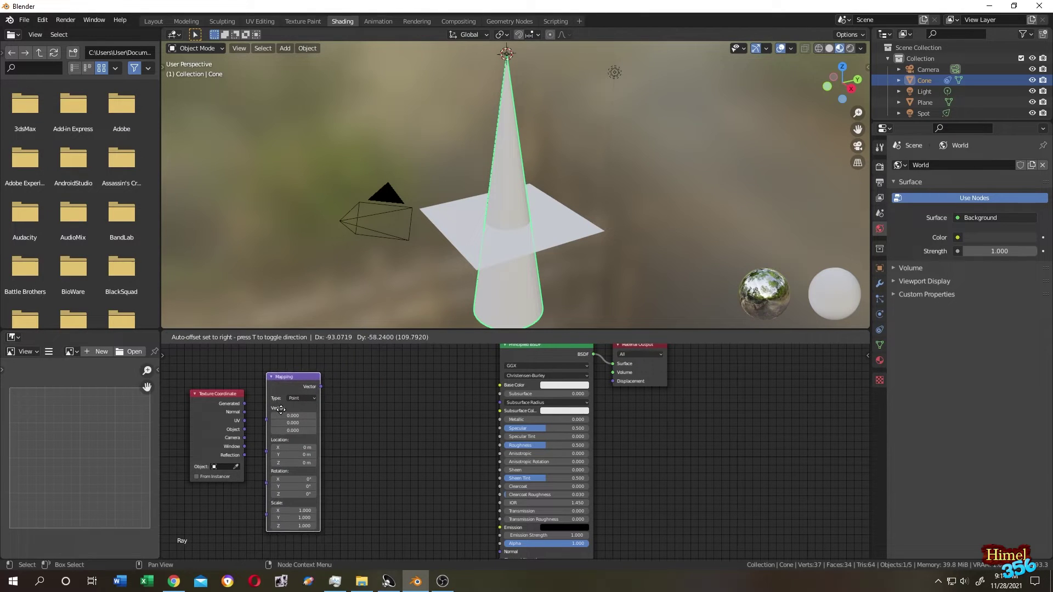
pyautogui.click(268, 404)
# - Add a Separate XYZ node to the right of the Mapping node
pyautogui.click(291, 339)
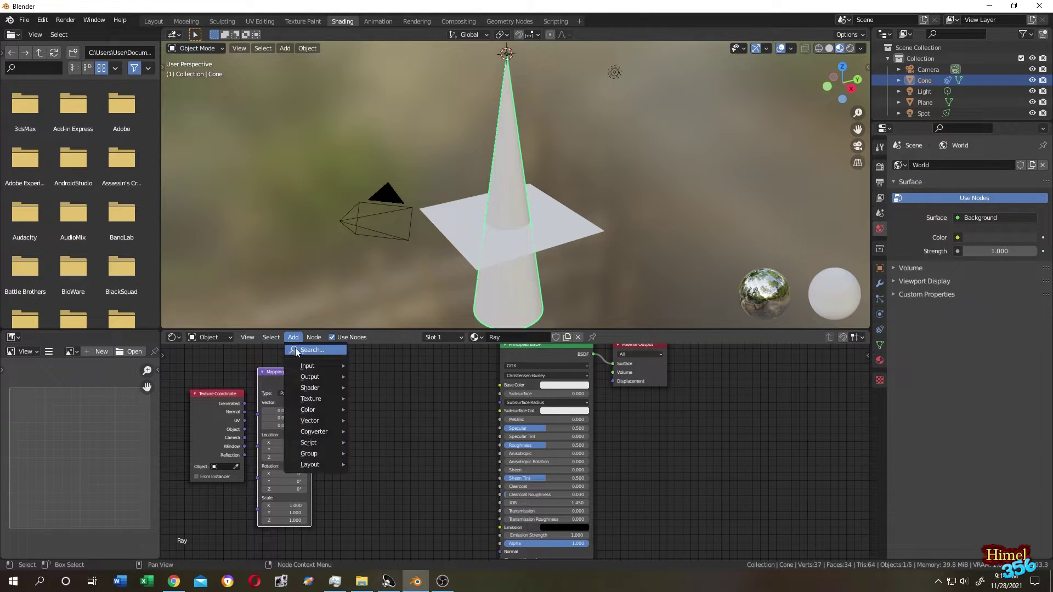
pyautogui.click(295, 348)
pyautogui.write('serpa')
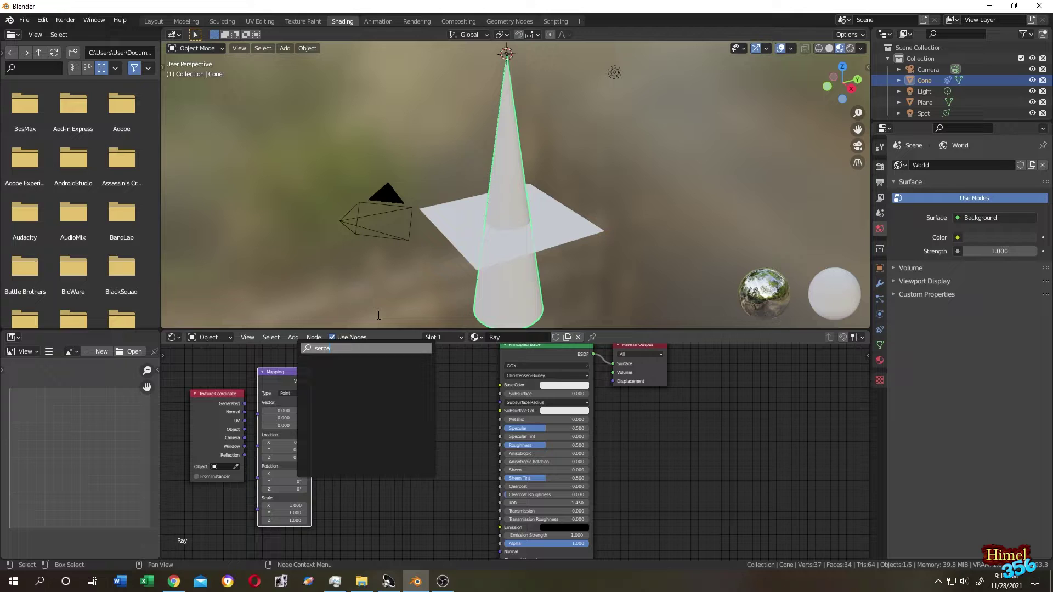
pyautogui.press('BackSpace')
pyautogui.press('BackSpace')
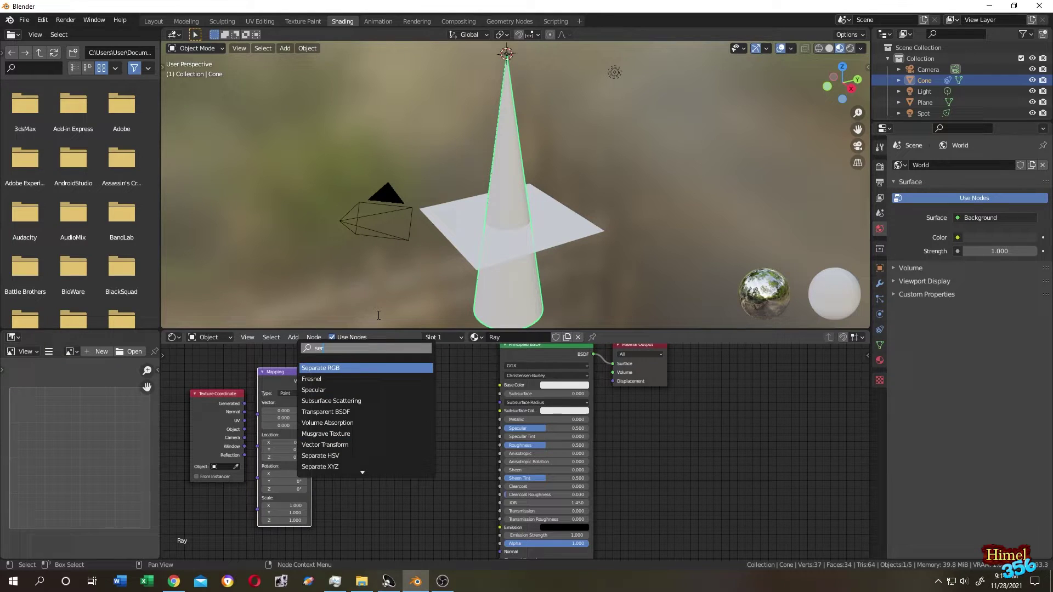
pyautogui.press('BackSpace')
pyautogui.write('pa')
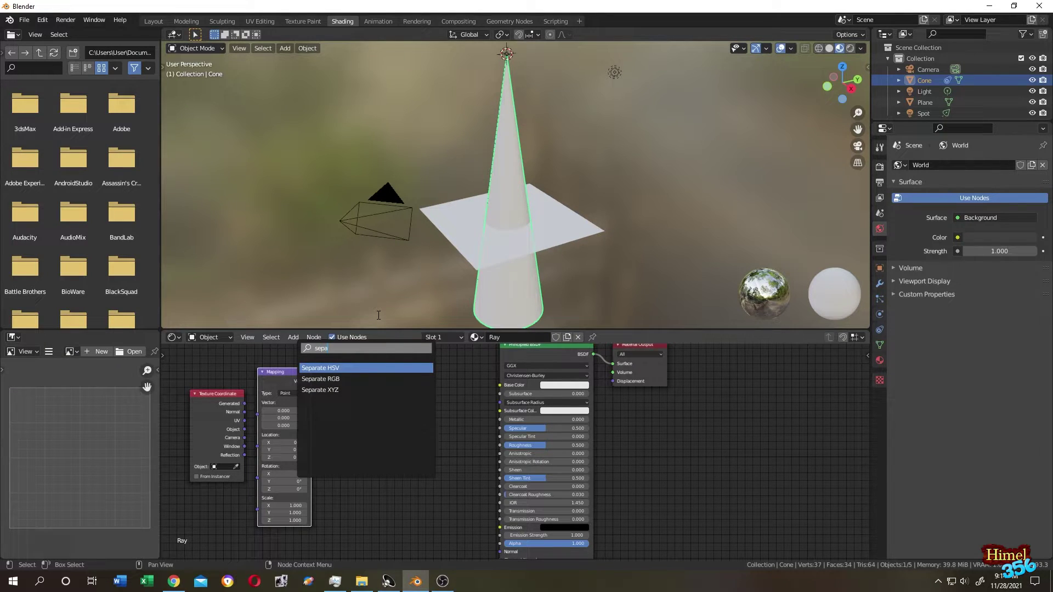
pyautogui.click(320, 390)
pyautogui.click(422, 433)
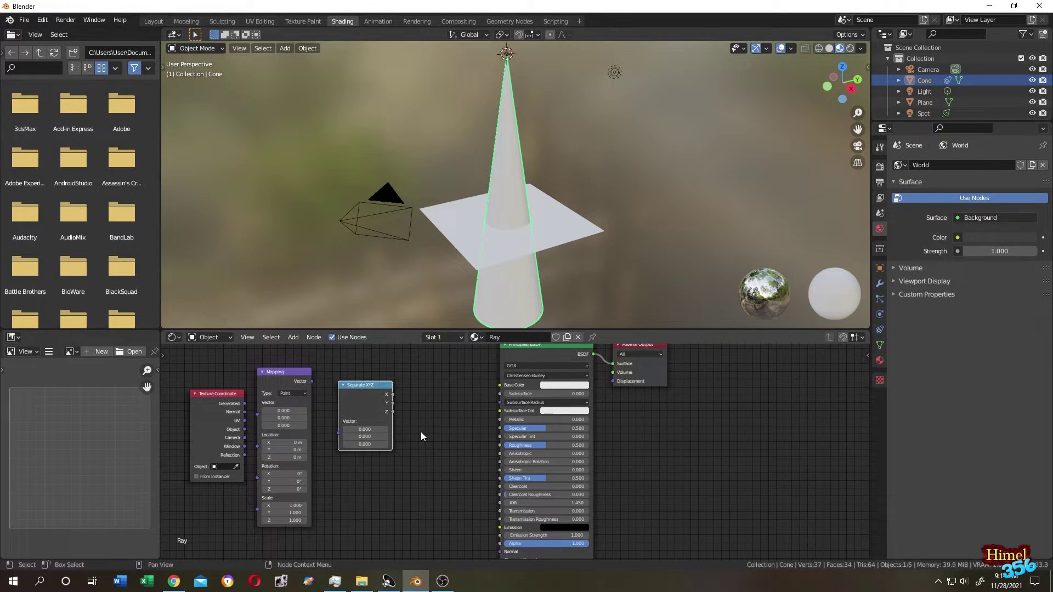
# - Add a ColorRamp node to the Ray material
pyautogui.hotkey('shift', 'a')
pyautogui.click(340, 350)
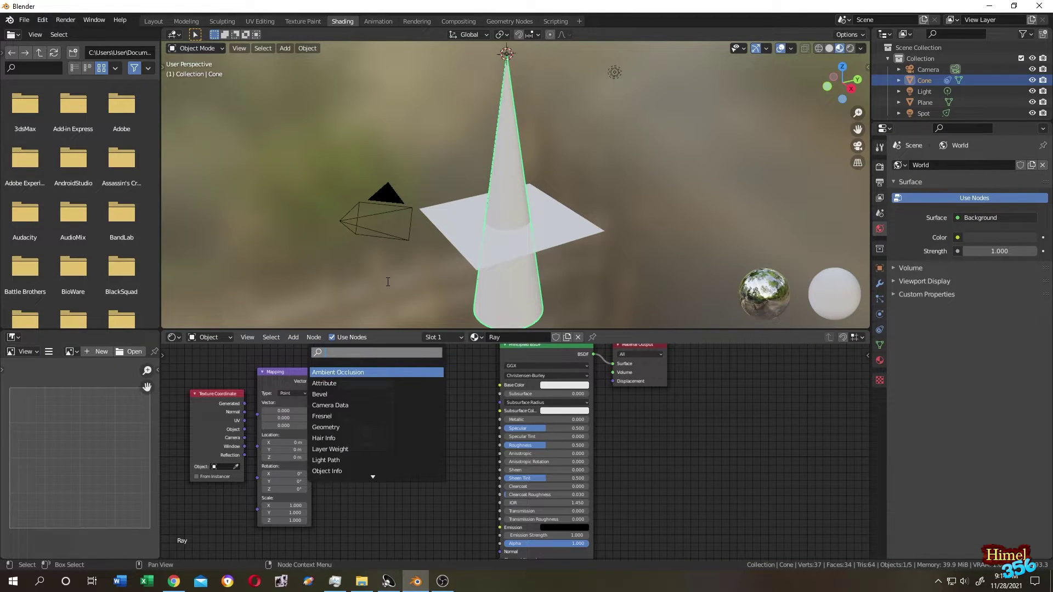
pyautogui.write('color')
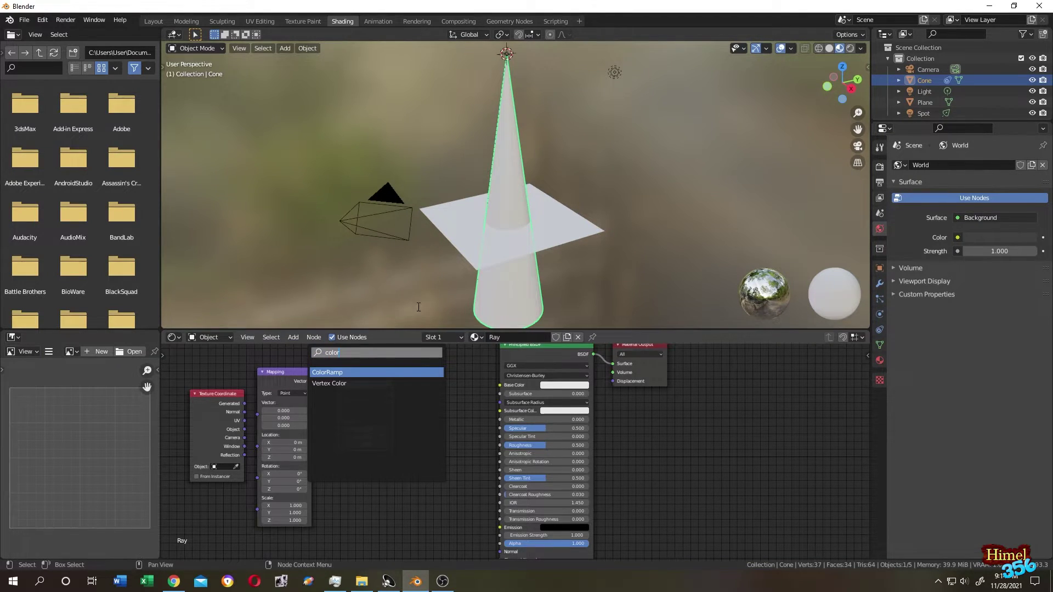
pyautogui.press('Return')
pyautogui.scroll(3, 270, 374)
pyautogui.keyDown('shift'); pyautogui.scroll(3, 270, 374); pyautogui.keyUp('shift')
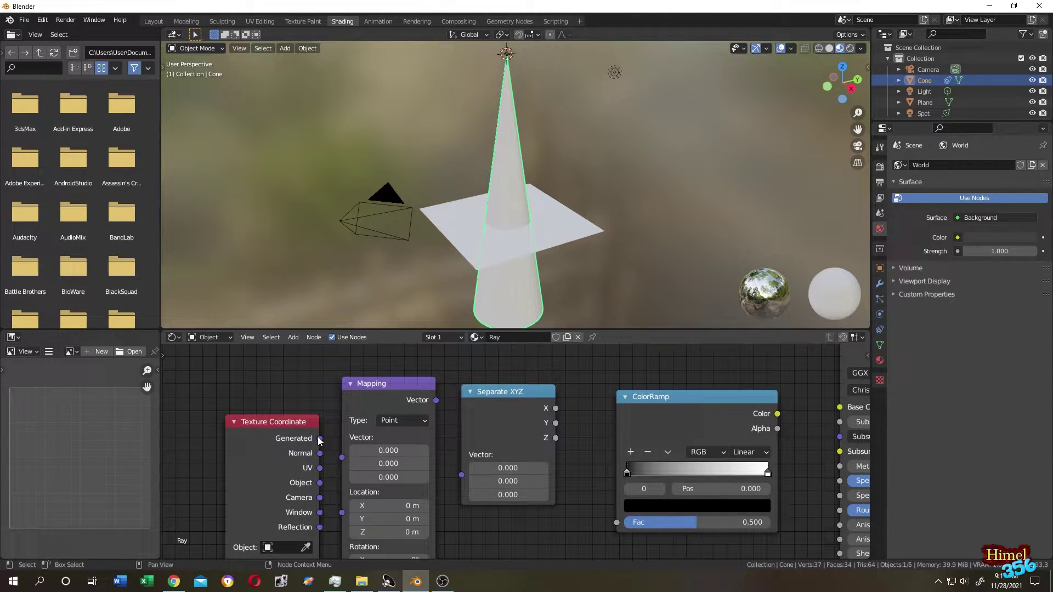
# - Link Generated to Mapping Vector, Mapping into Separate XYZ, and Z into ColorRamp Fac
pyautogui.moveTo(320, 439); pyautogui.dragTo(342, 457)
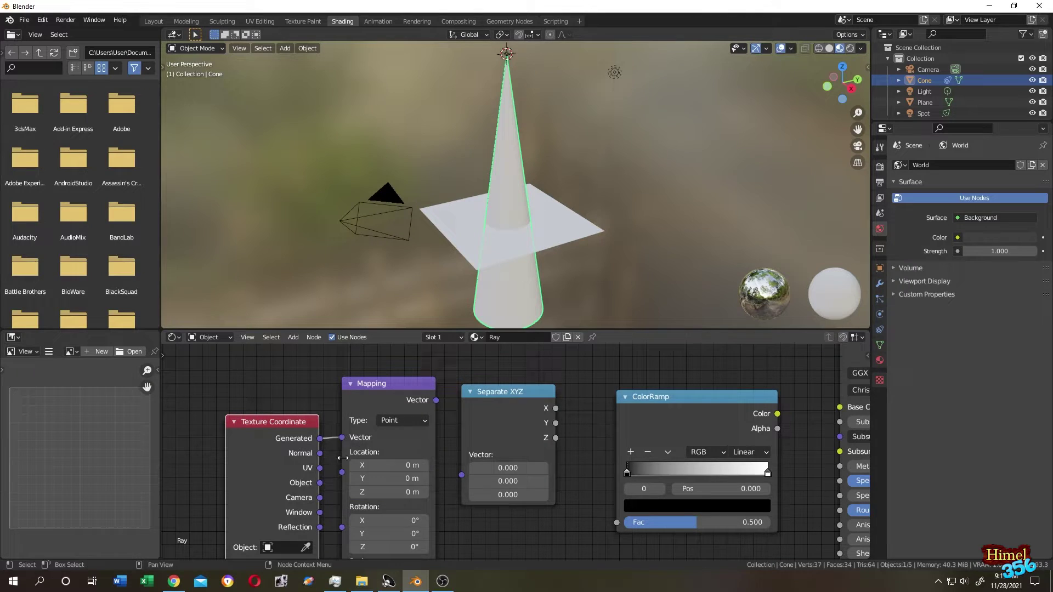
pyautogui.keyDown('ctrl'); pyautogui.hscroll(5, 554, 439); pyautogui.keyUp('ctrl')
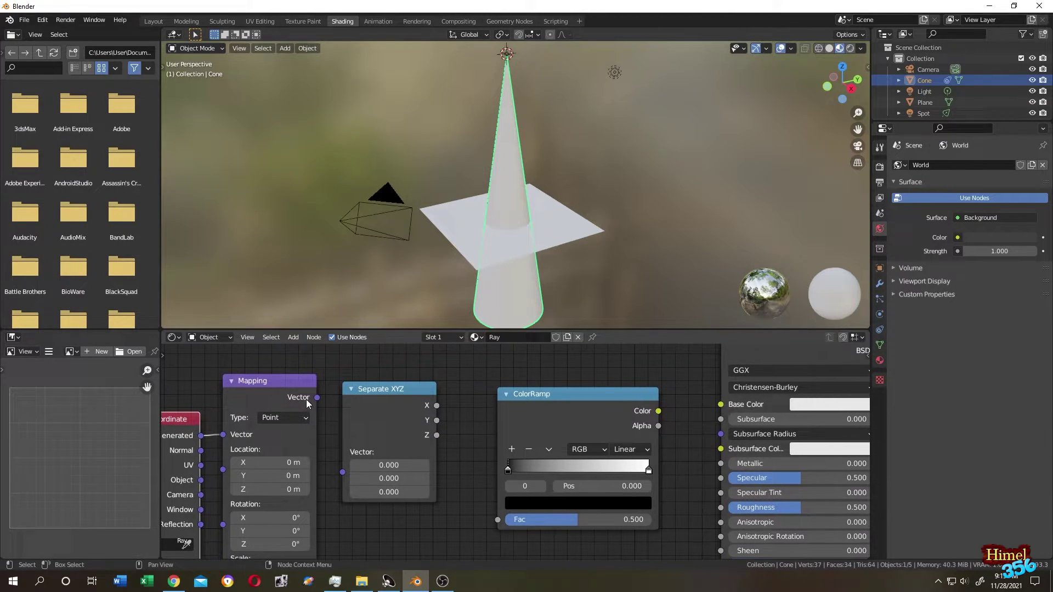
pyautogui.moveTo(317, 397); pyautogui.dragTo(331, 421)
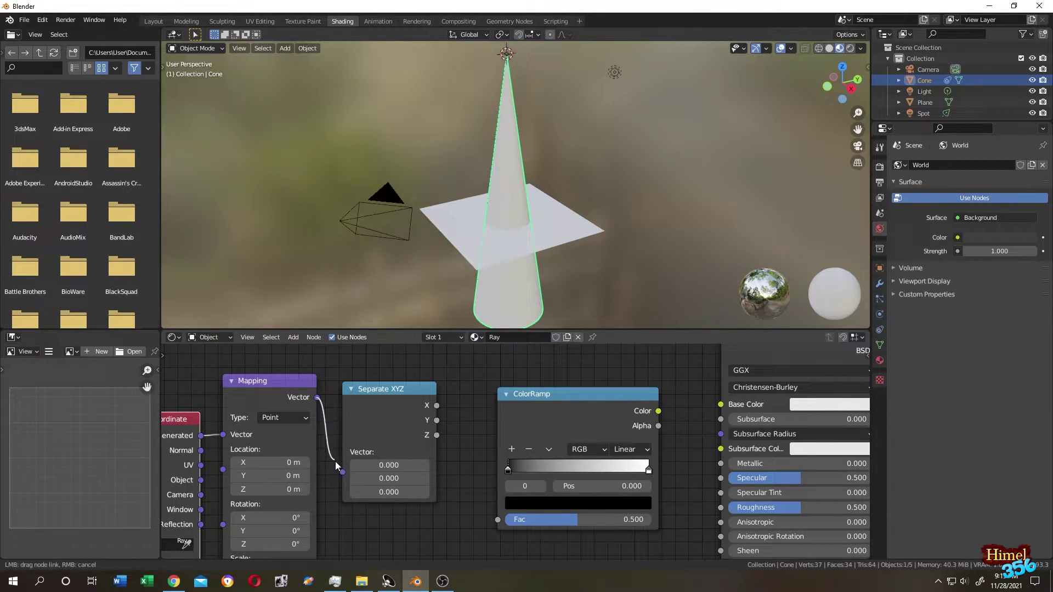
pyautogui.moveTo(336, 465); pyautogui.dragTo(342, 471)
pyautogui.keyDown('ctrl'); pyautogui.hscroll(5, 354, 433); pyautogui.keyUp('ctrl')
pyautogui.keyDown('shift'); pyautogui.scroll(-2, 354, 434); pyautogui.keyUp('shift')
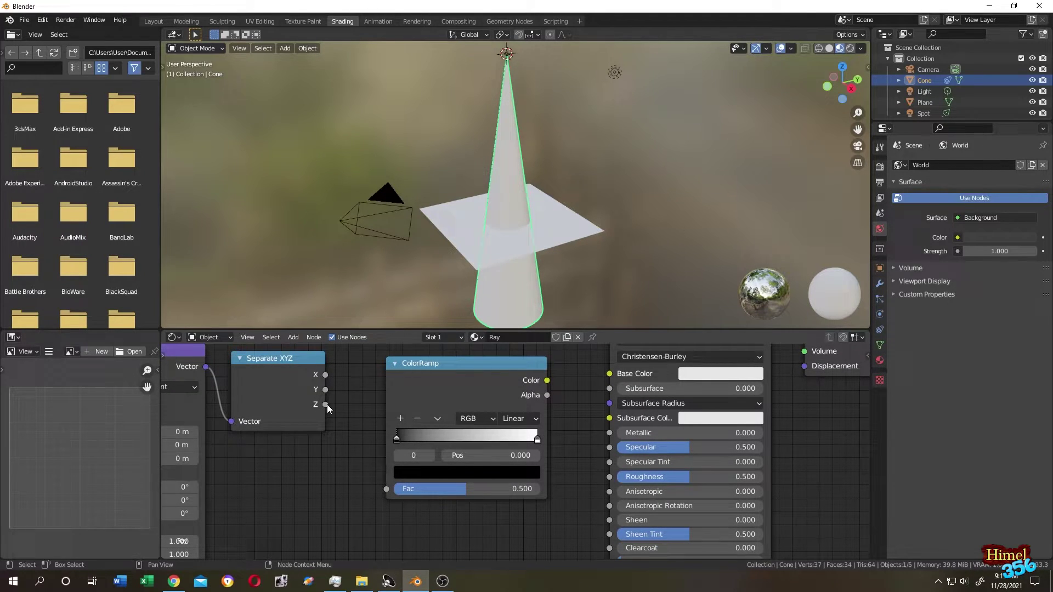
pyautogui.moveTo(327, 404); pyautogui.dragTo(386, 492)
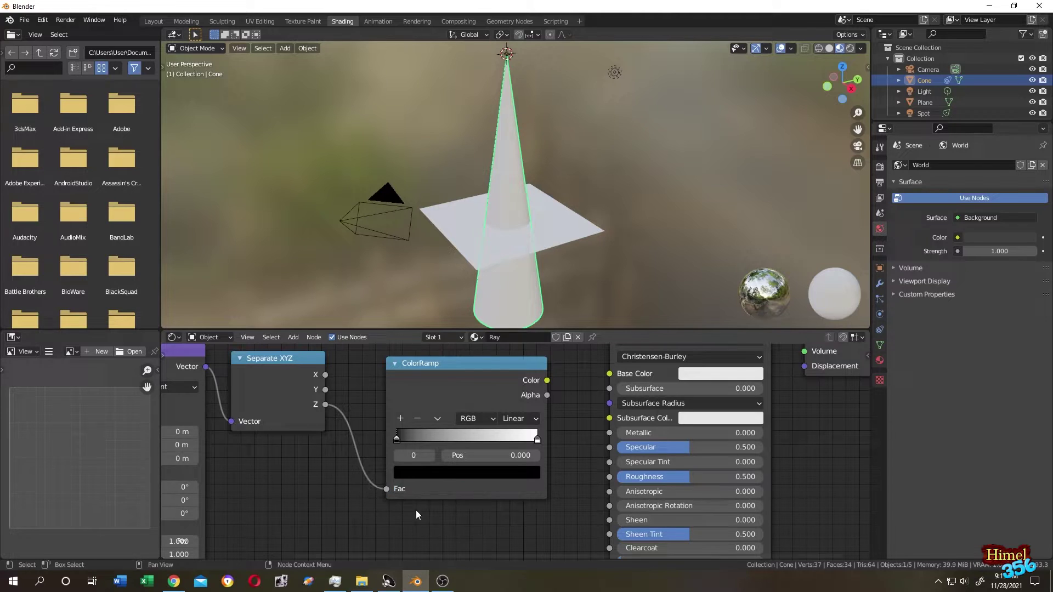
# - Connect ColorRamp Color to Base Color and ColorRamp Alpha to the Principled BSDF Alpha
pyautogui.keyDown('ctrl'); pyautogui.hscroll(3, 483, 456); pyautogui.keyUp('ctrl')
pyautogui.scroll(-1, 482, 456)
pyautogui.moveTo(483, 455); pyautogui.dragTo(386, 450, button='middle')
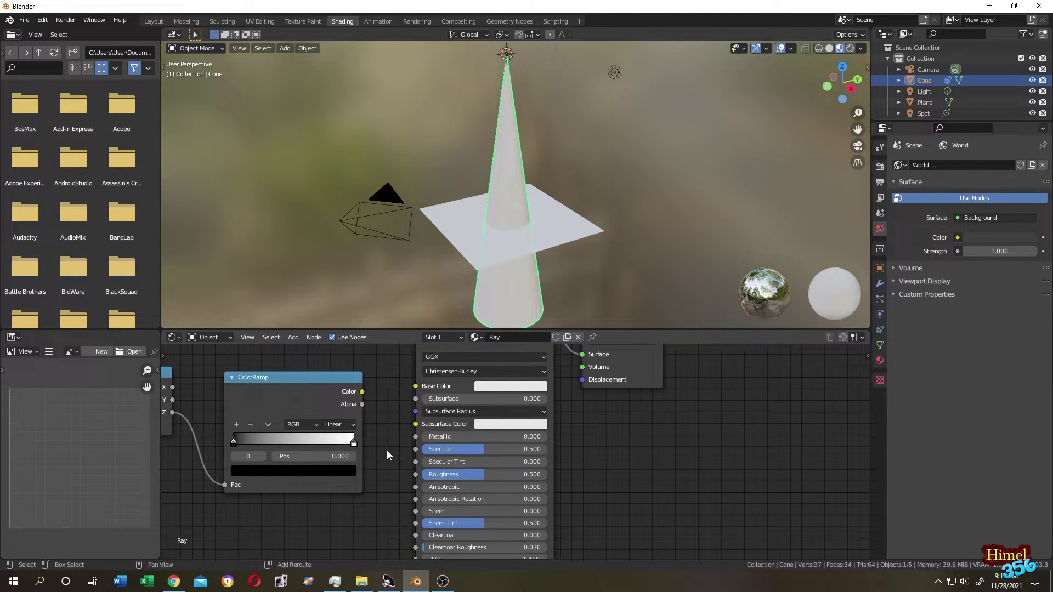
pyautogui.scroll(1, 377, 387)
pyautogui.moveTo(381, 386); pyautogui.dragTo(380, 426, button='middle')
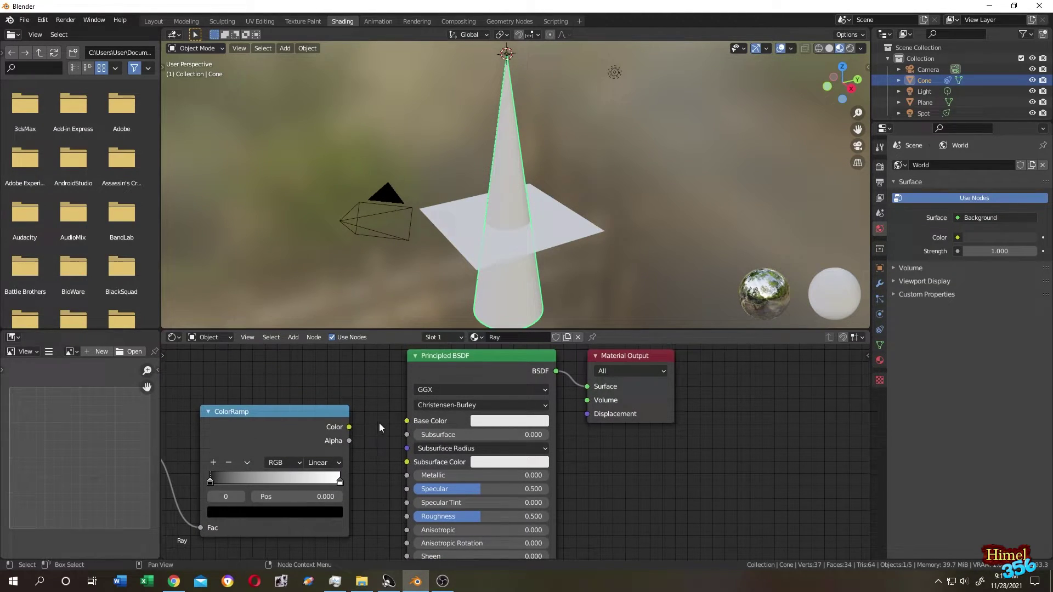
pyautogui.moveTo(350, 427); pyautogui.dragTo(408, 421)
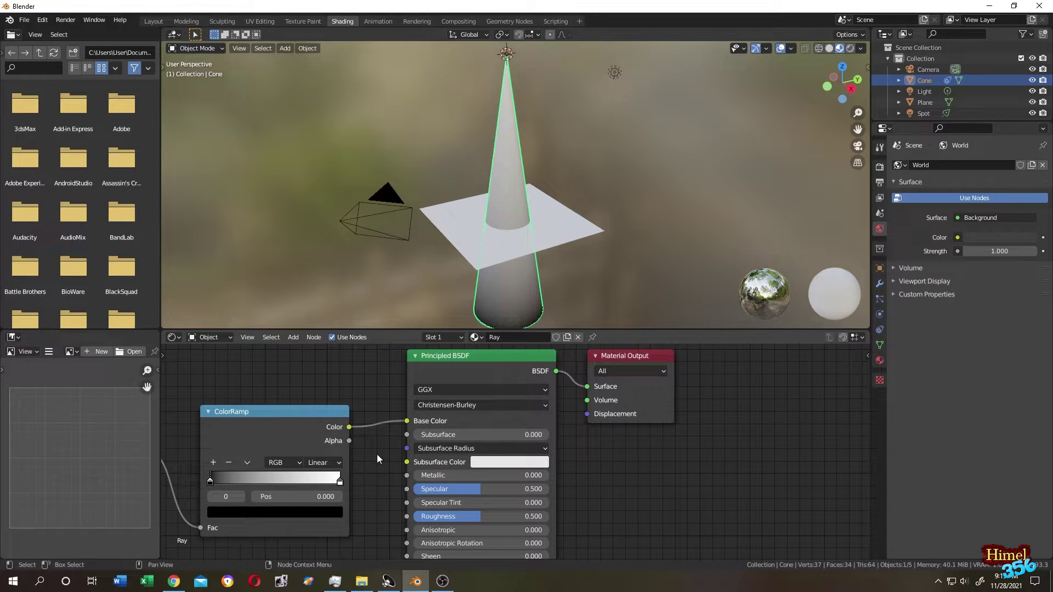
pyautogui.scroll(-2, 379, 466)
pyautogui.moveTo(381, 481); pyautogui.dragTo(330, 386, button='middle')
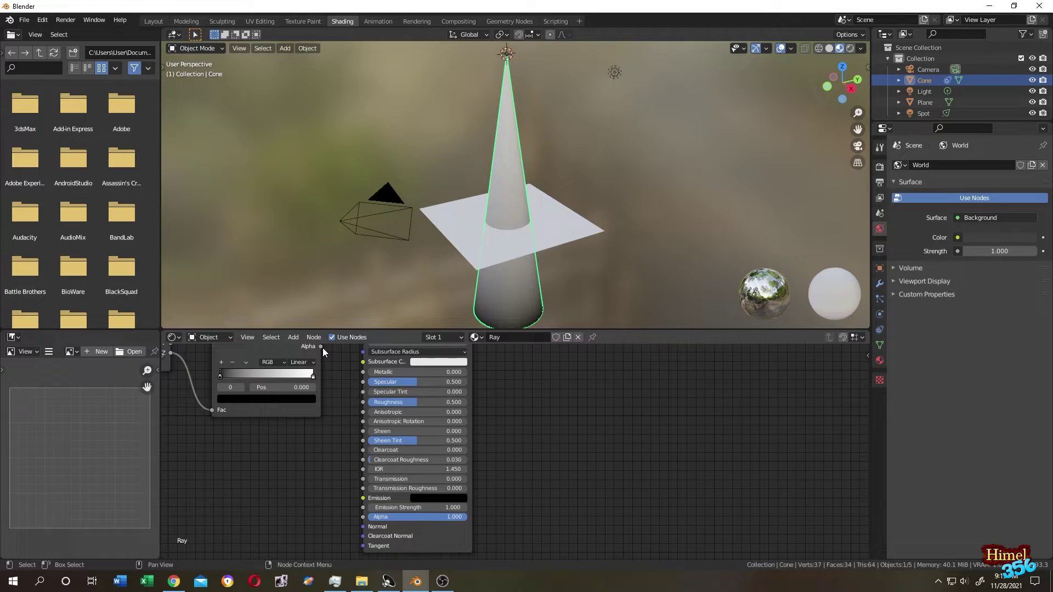
pyautogui.moveTo(320, 346); pyautogui.dragTo(363, 517)
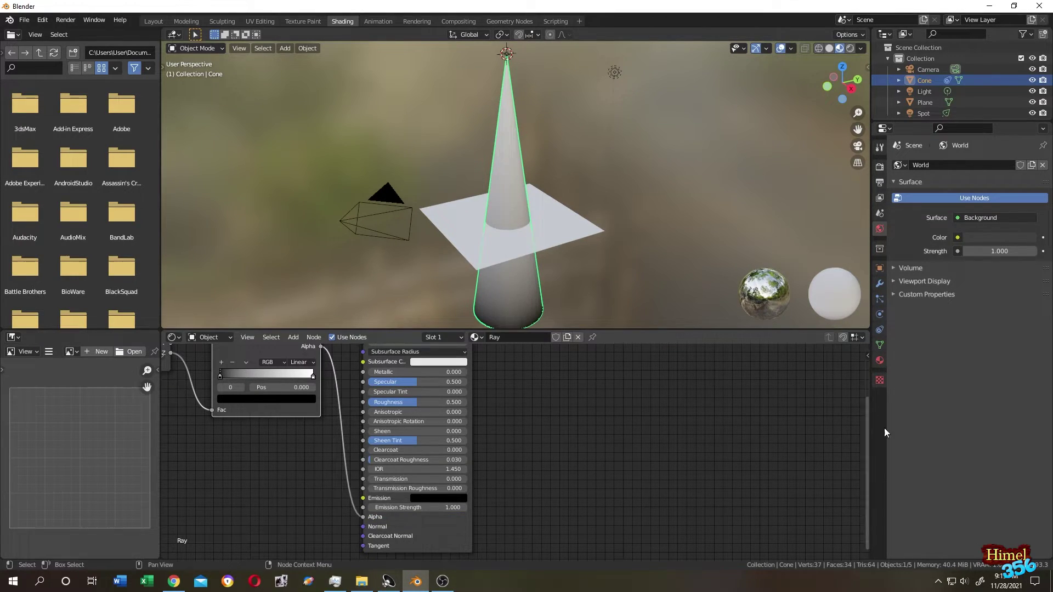
# - Set the Ray material's Blend Mode to Alpha Blend, Shadow Mode to None, and disable Show Backface
pyautogui.click(880, 360)
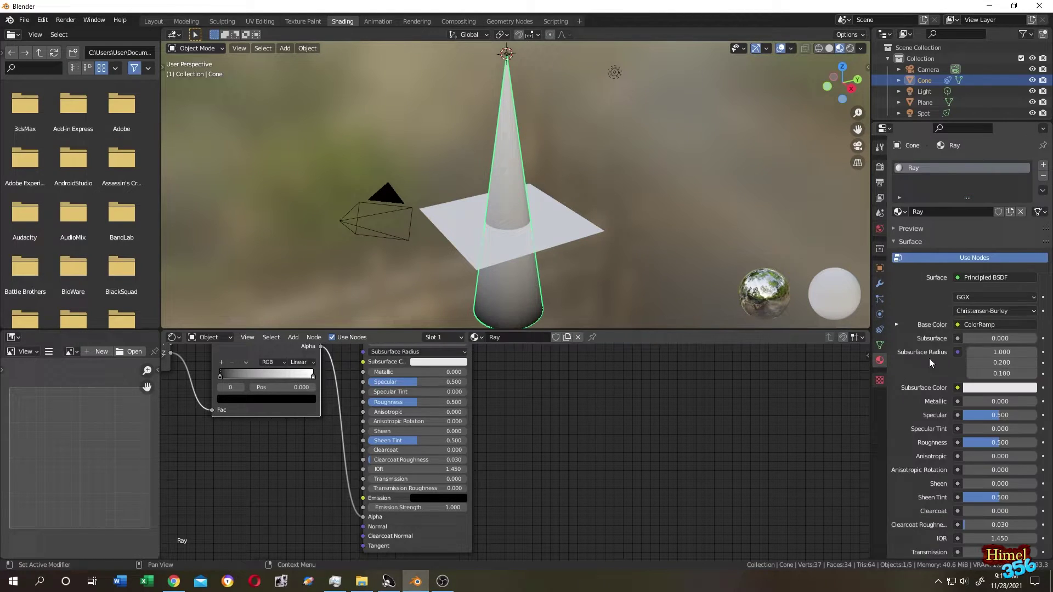
pyautogui.scroll(-10, 929, 357)
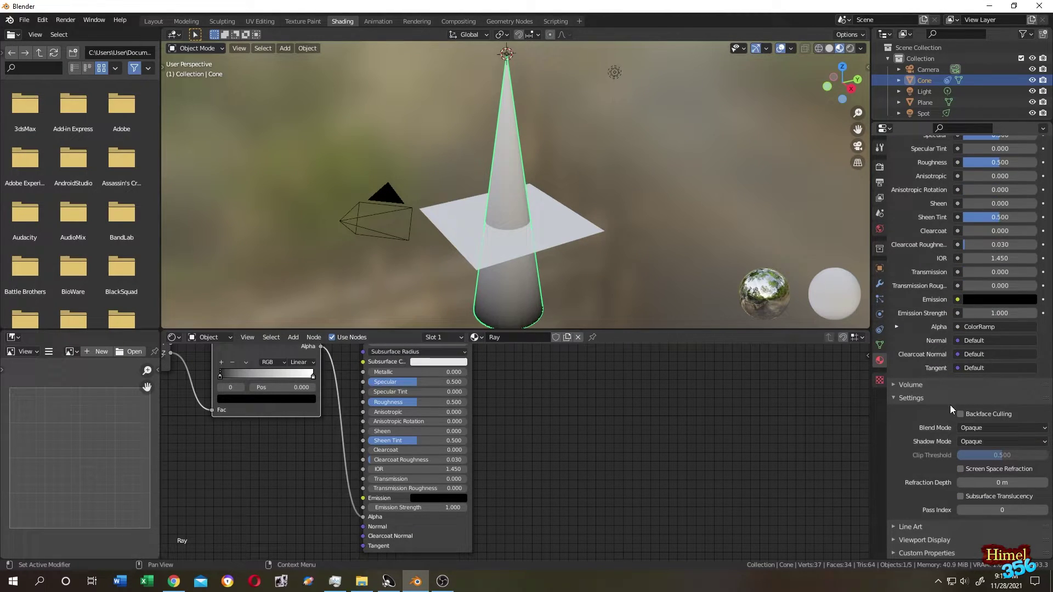
pyautogui.click(995, 428)
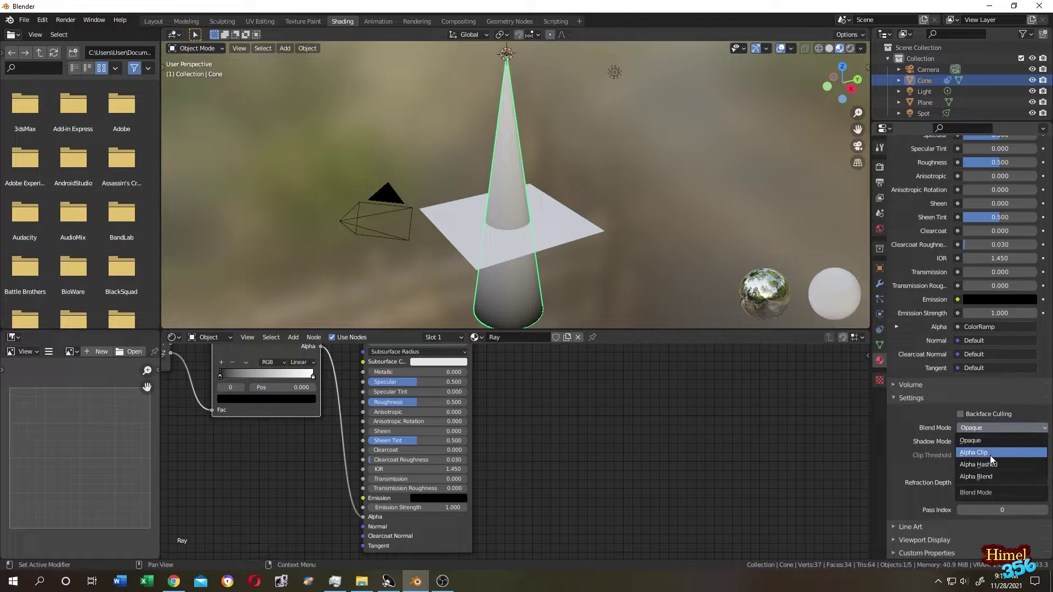
pyautogui.click(983, 476)
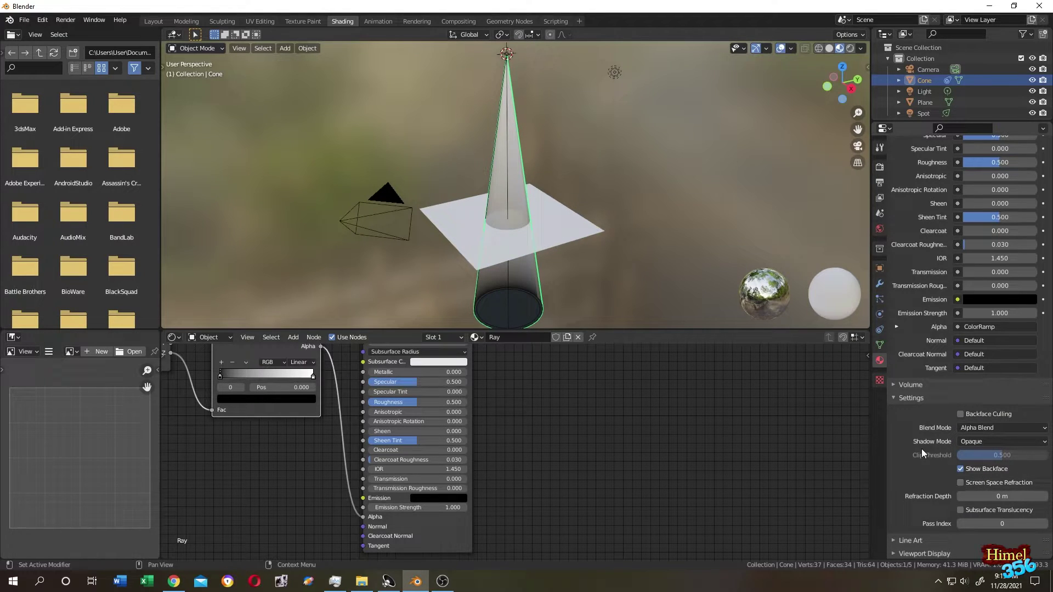
pyautogui.click(983, 440)
pyautogui.click(979, 453)
pyautogui.click(961, 469)
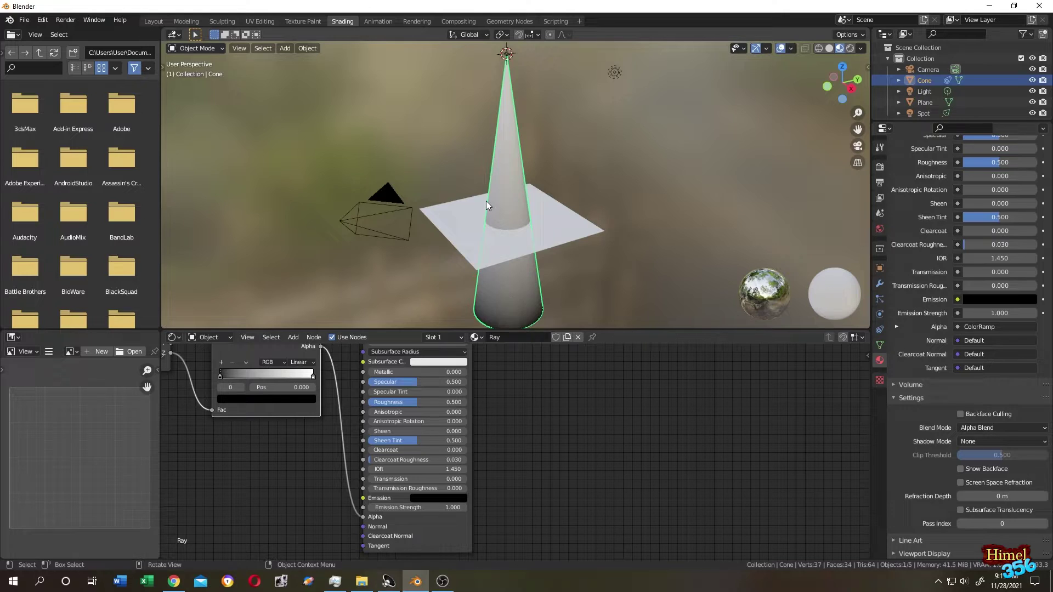
# - Flip the ColorRamp to run white to black and switch its interpolation from Linear to Ease
pyautogui.scroll(4, 486, 201)
pyautogui.moveTo(397, 206); pyautogui.dragTo(496, 181, button='middle')
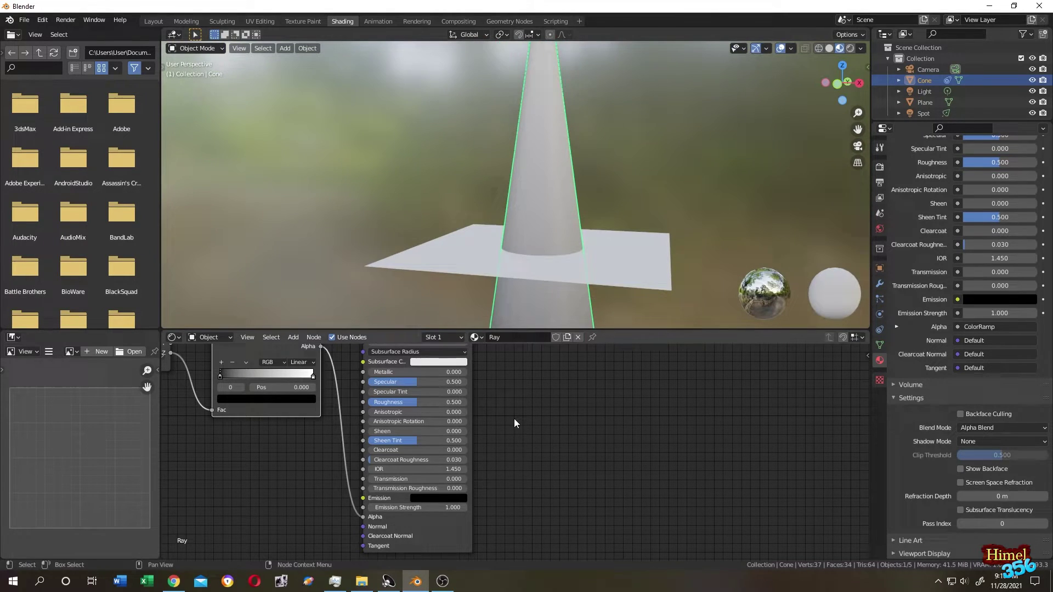
pyautogui.scroll(1, 514, 419)
pyautogui.moveTo(255, 437); pyautogui.dragTo(429, 499, button='middle')
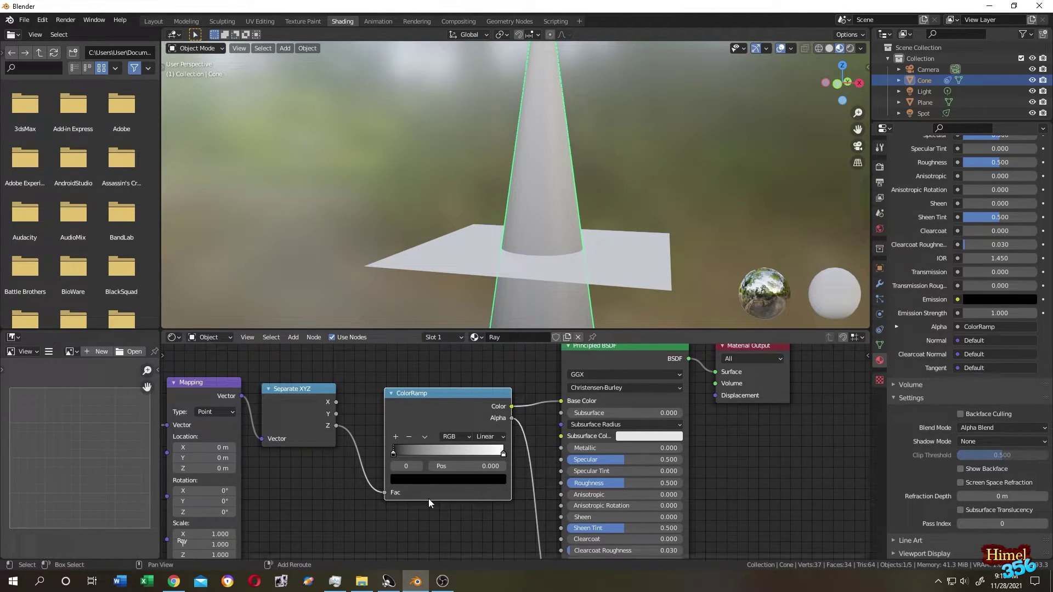
pyautogui.scroll(2, 543, 451)
pyautogui.scroll(-1, 543, 451)
pyautogui.scroll(-1, 628, 209)
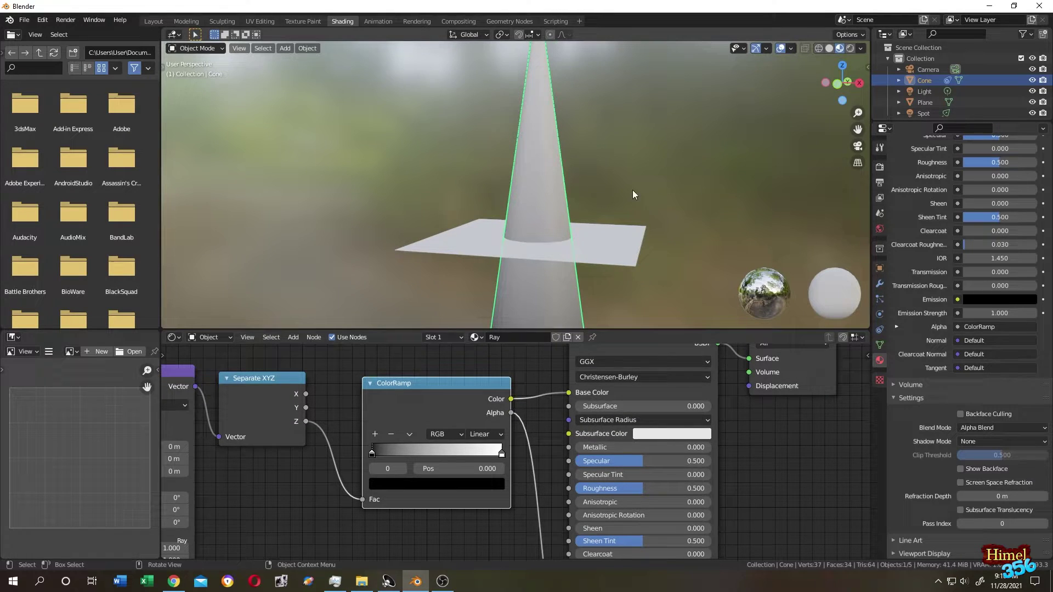
pyautogui.scroll(-2, 633, 190)
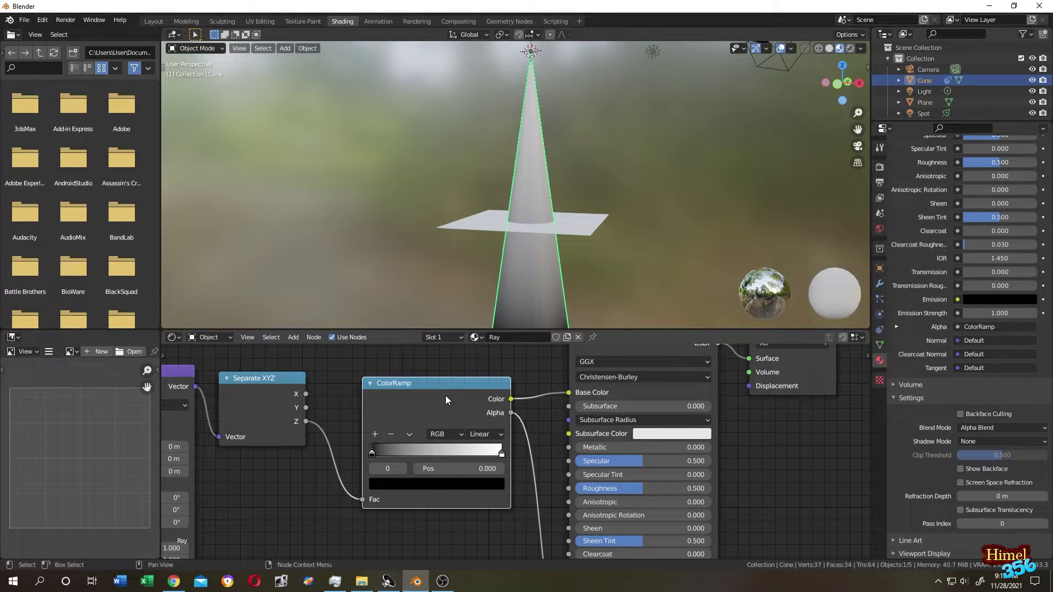
pyautogui.click(409, 434)
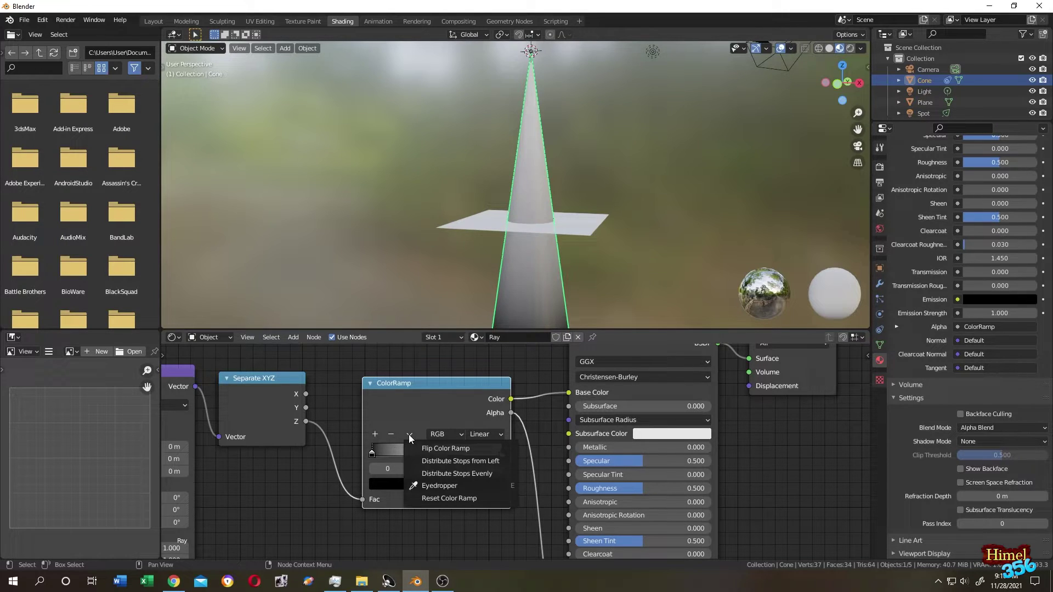
pyautogui.click(432, 449)
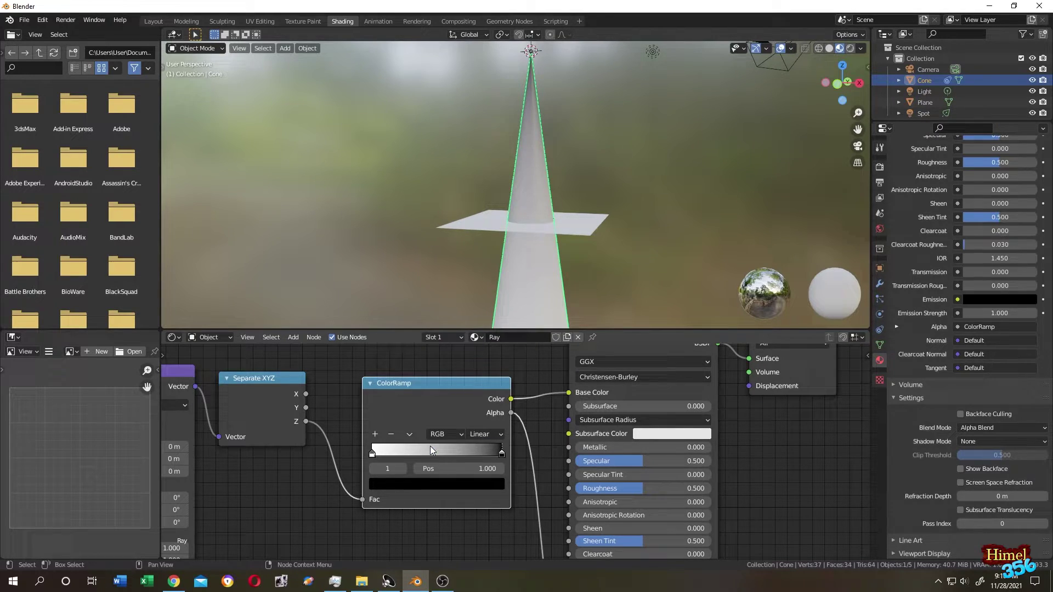
pyautogui.click(492, 434)
pyautogui.click(488, 449)
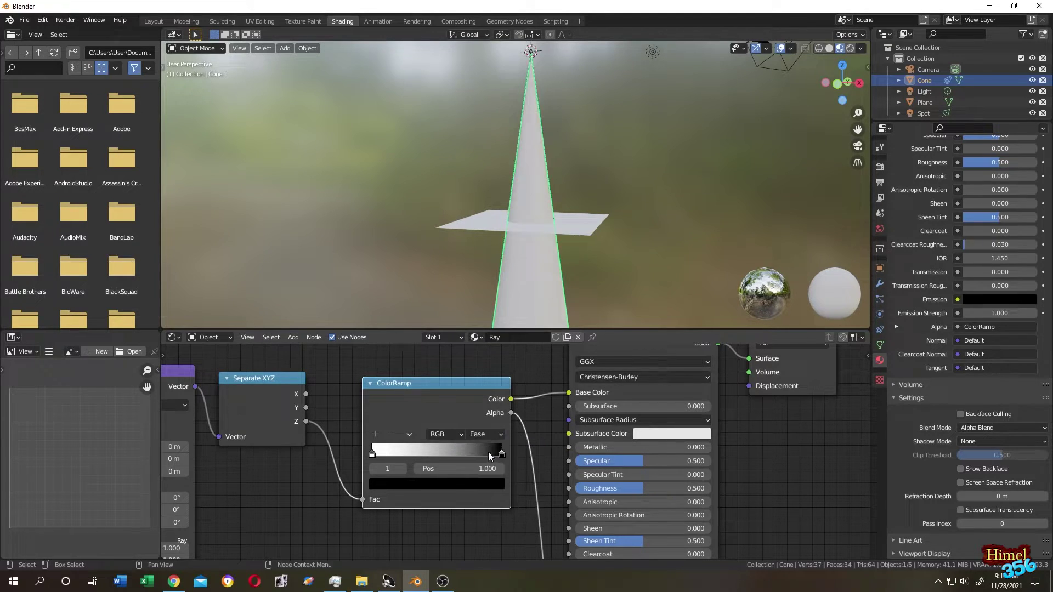
pyautogui.scroll(2, 461, 274)
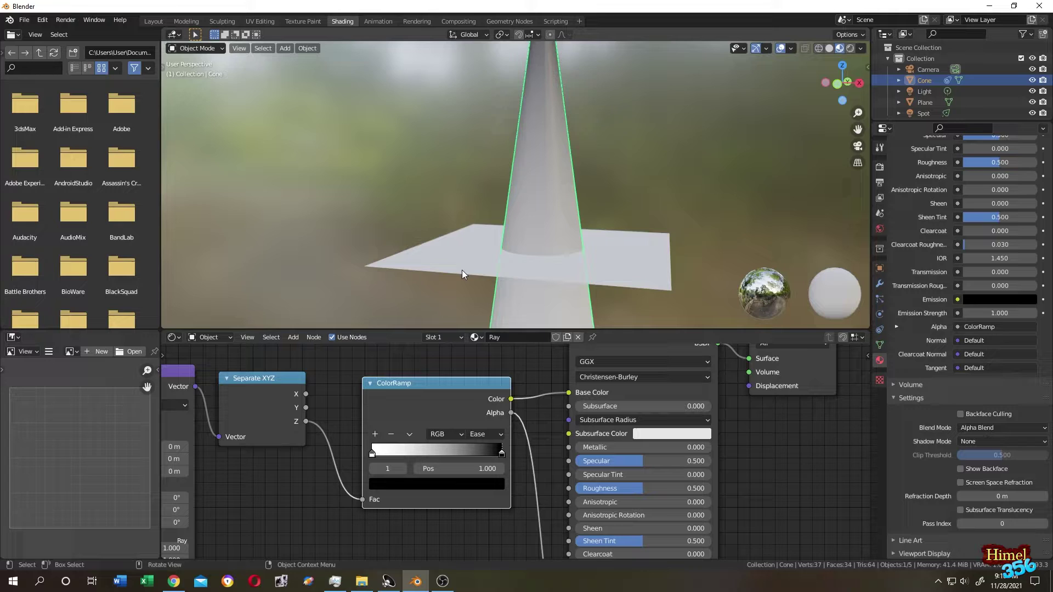
pyautogui.scroll(1, 457, 264)
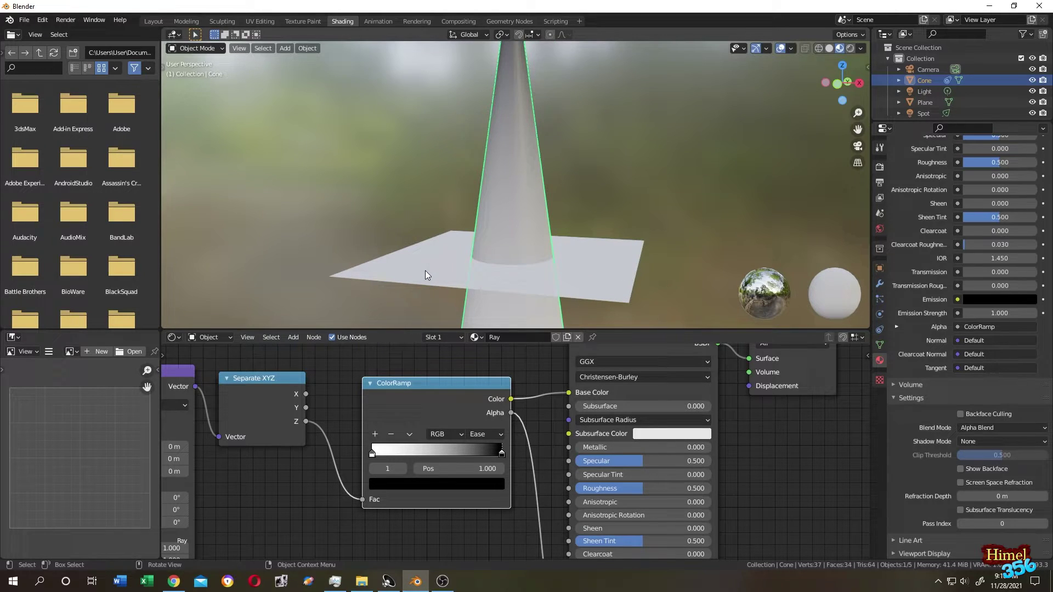
# - Add a middle stop to the ColorRamp and make the white stop fully transparent
pyautogui.click(375, 434)
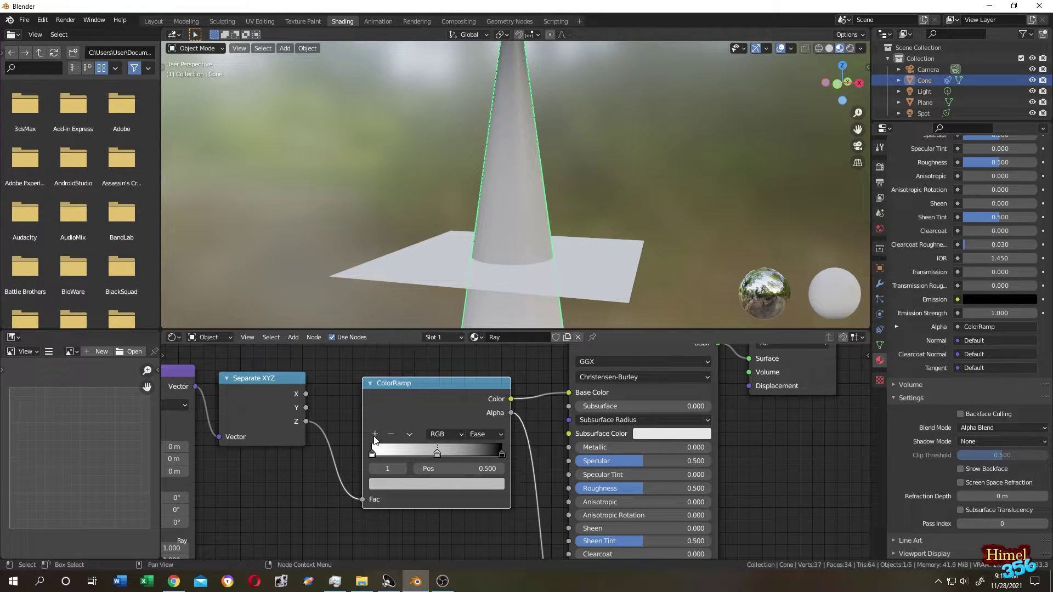
pyautogui.moveTo(551, 207); pyautogui.dragTo(513, 252, button='middle')
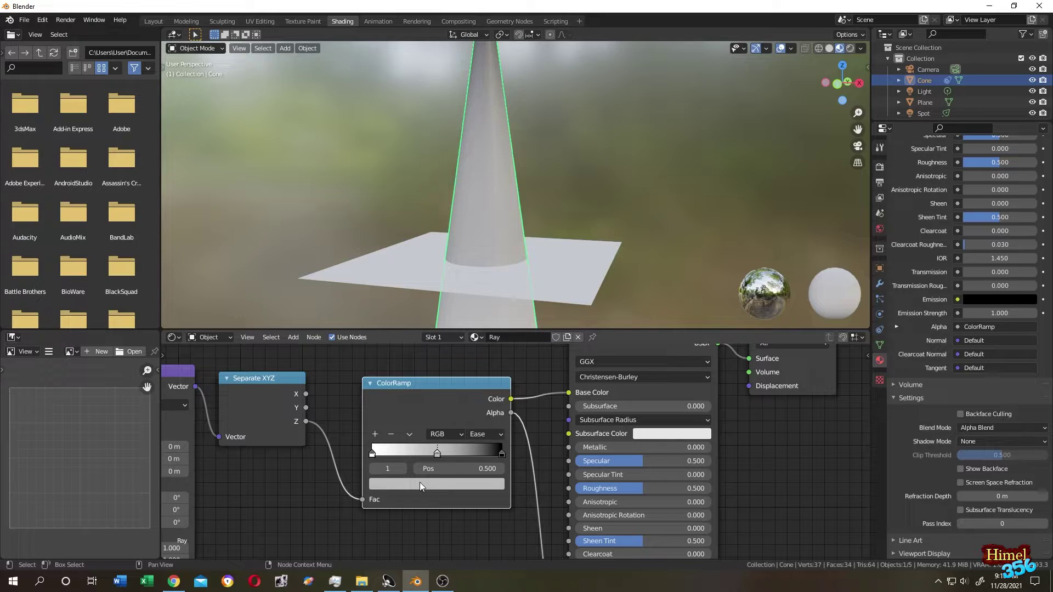
pyautogui.click(372, 454)
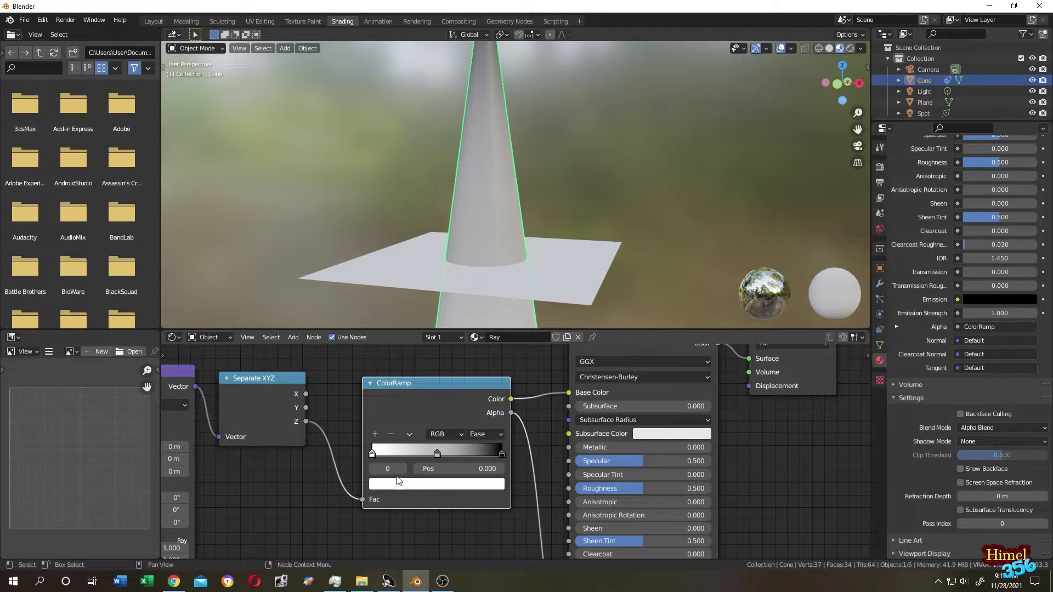
pyautogui.click(441, 486)
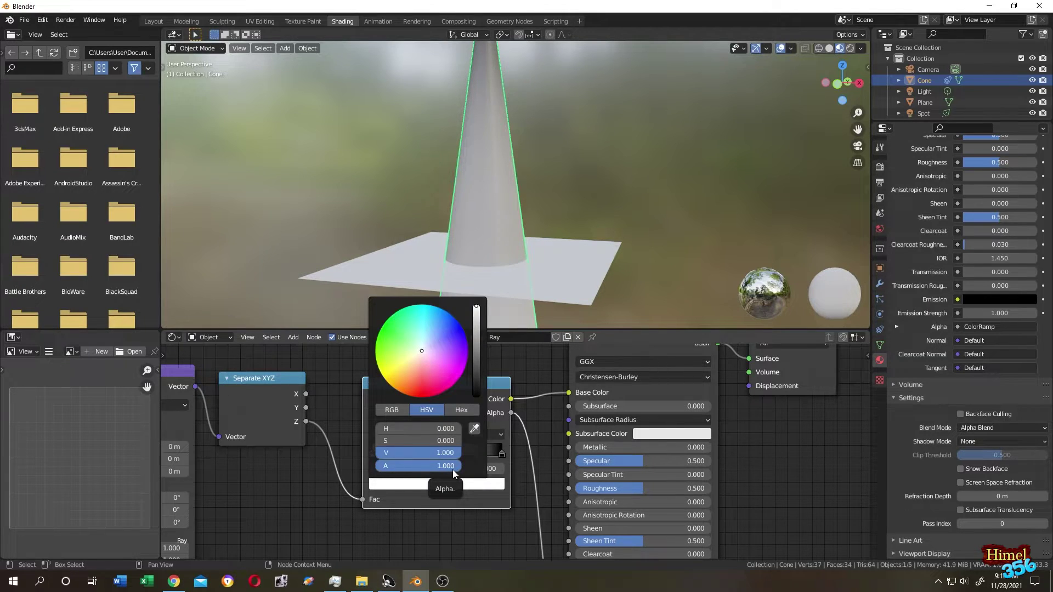
pyautogui.moveTo(453, 469); pyautogui.dragTo(378, 469)
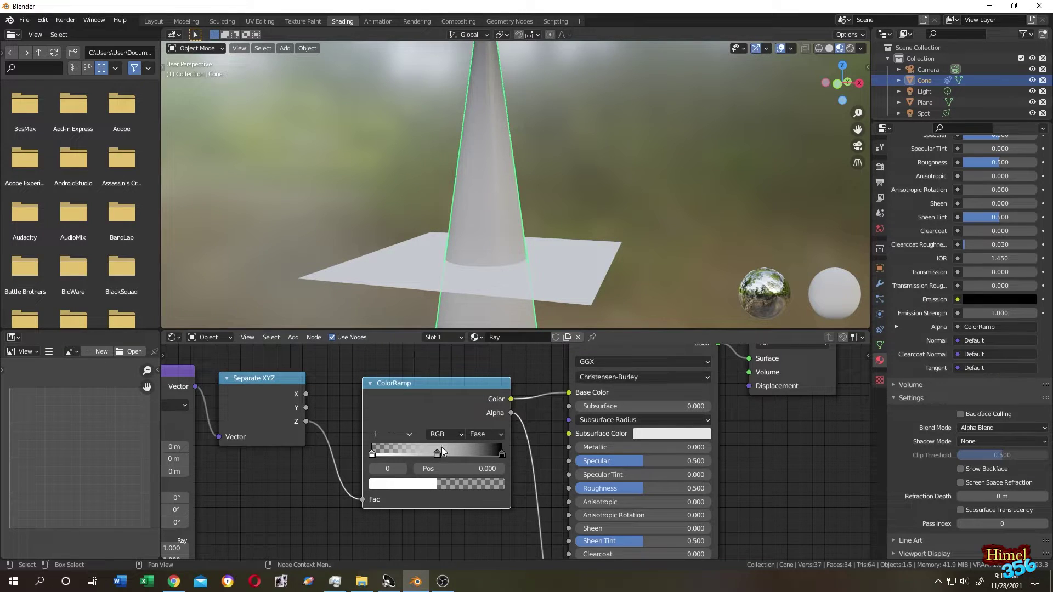
# - Set the middle stop's alpha to 0.4 and the black end stop's alpha to 0.5
pyautogui.click(438, 455)
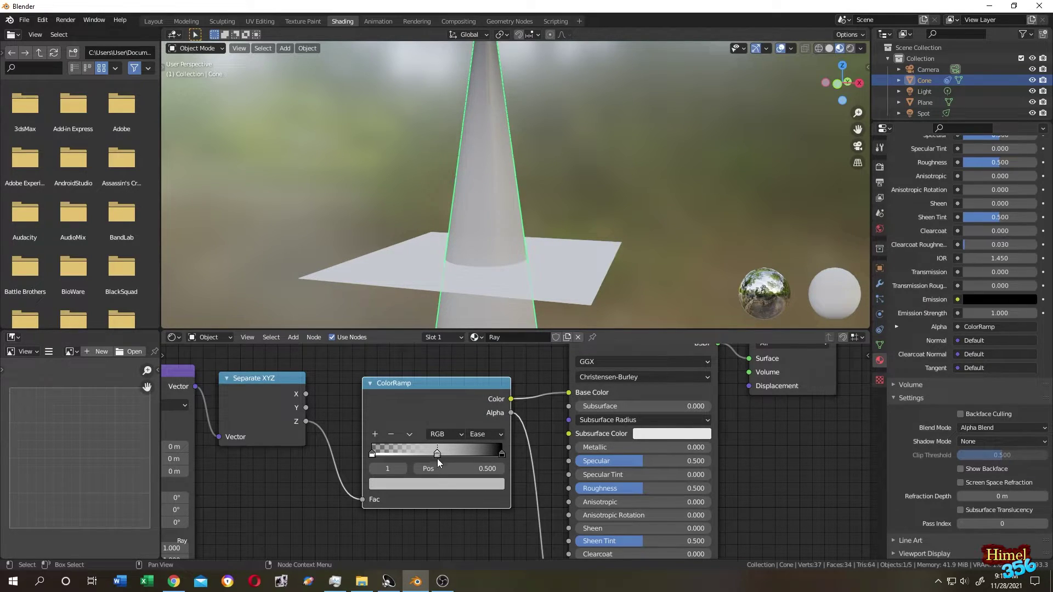
pyautogui.click(437, 485)
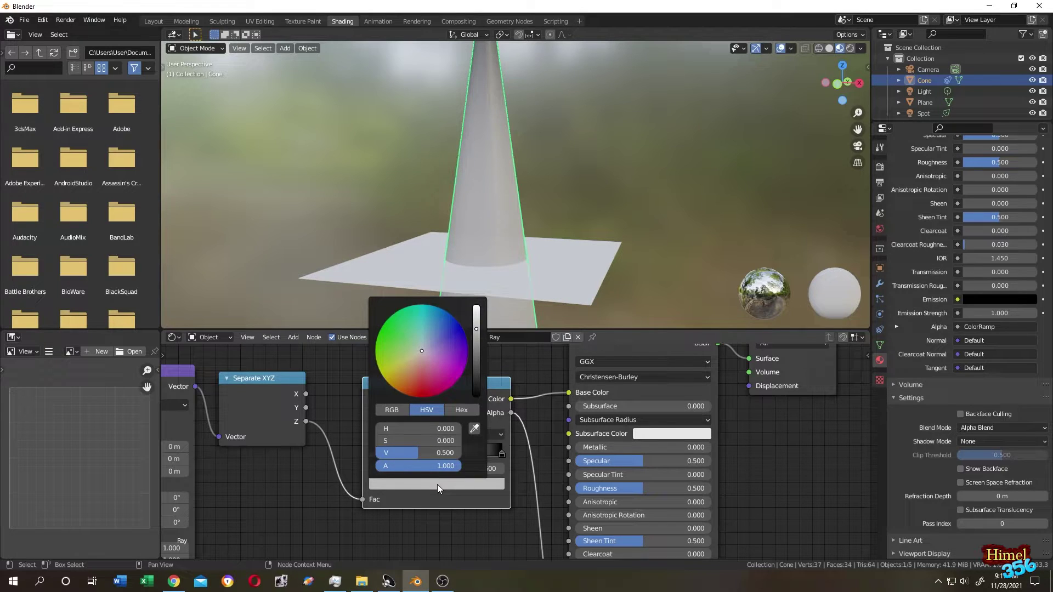
pyautogui.click(445, 467)
pyautogui.write('0')
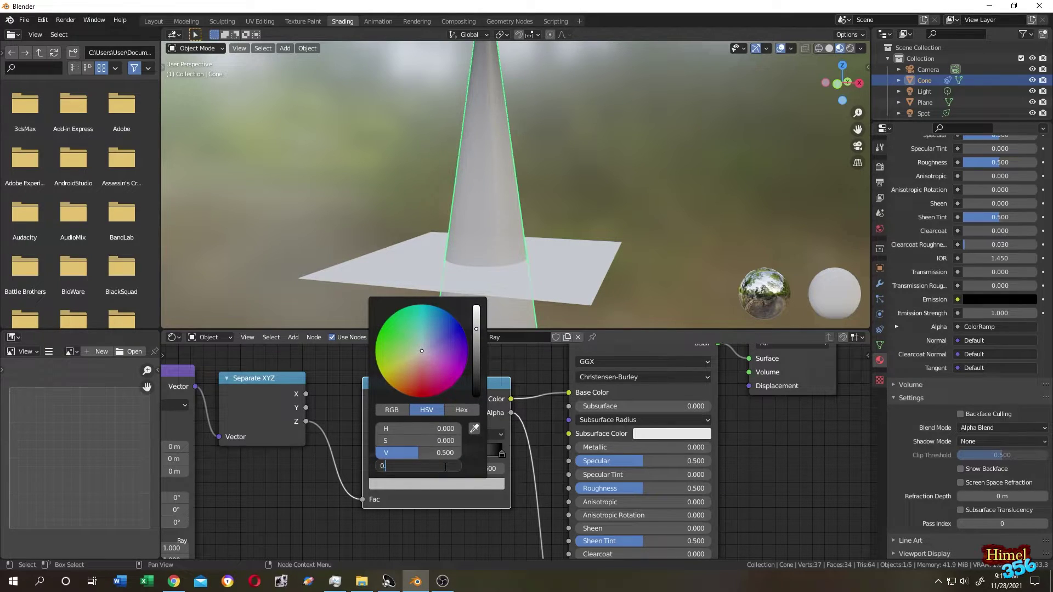
pyautogui.write('.4')
pyautogui.press('Return')
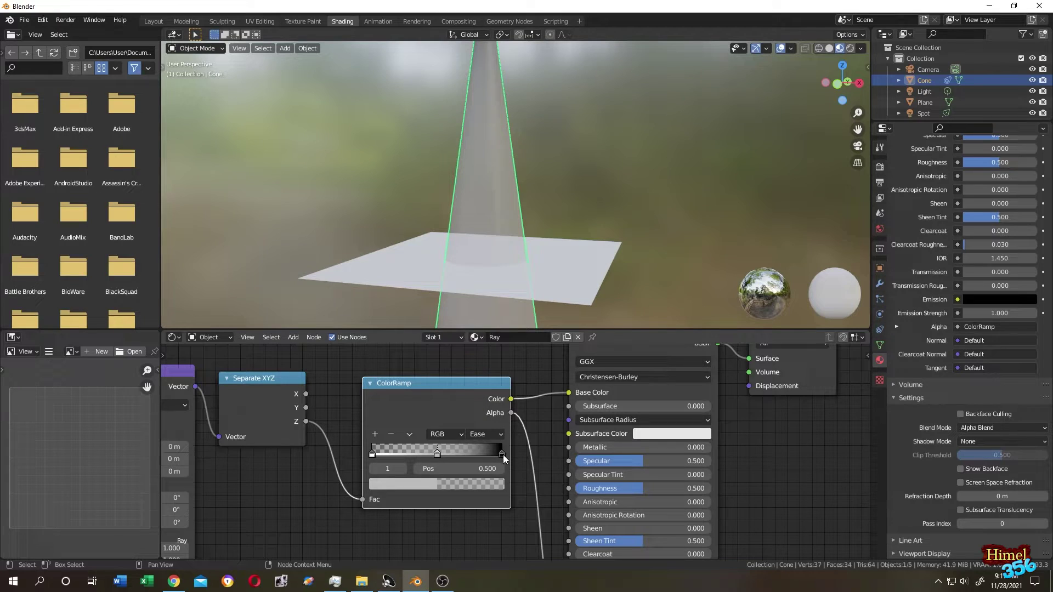
pyautogui.click(502, 454)
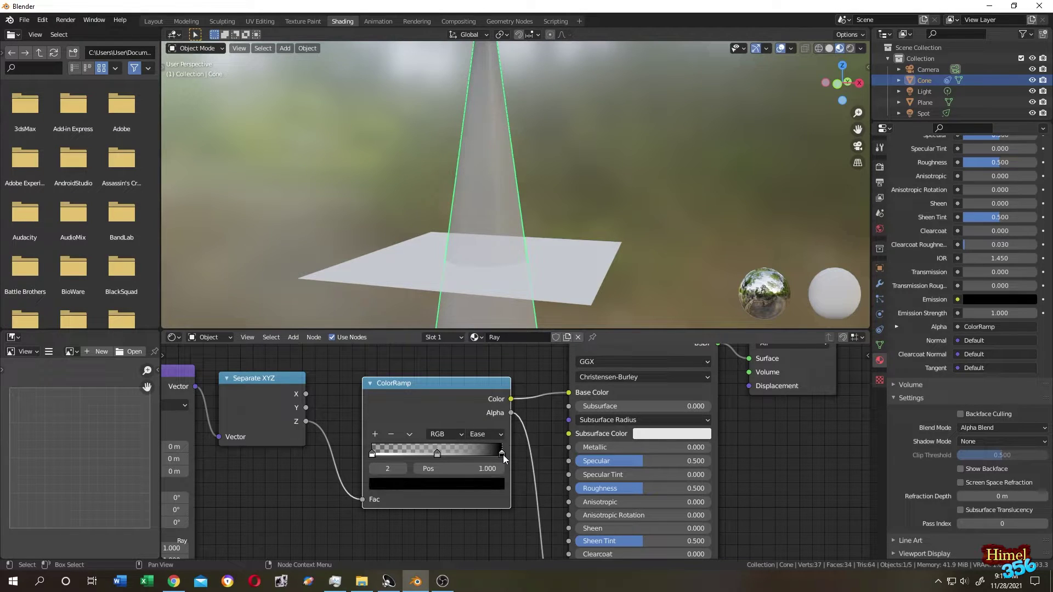
pyautogui.click(438, 485)
pyautogui.click(445, 466)
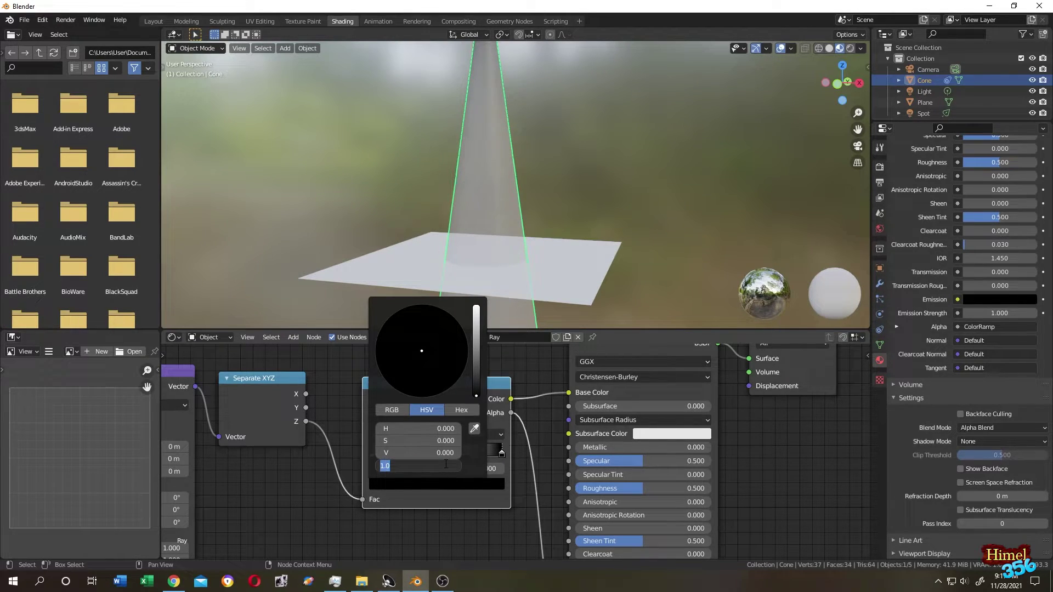
pyautogui.write('0.5')
pyautogui.press('Return')
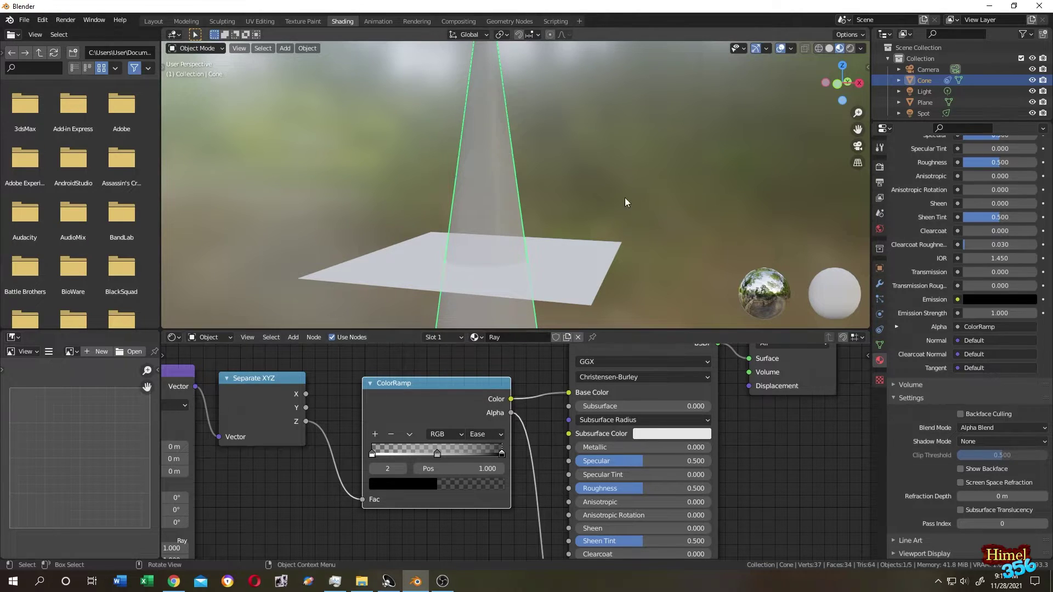
# - Switch the viewport to Rendered shading and frame the cone over the plane
pyautogui.moveTo(625, 197); pyautogui.dragTo(486, 169, button='middle')
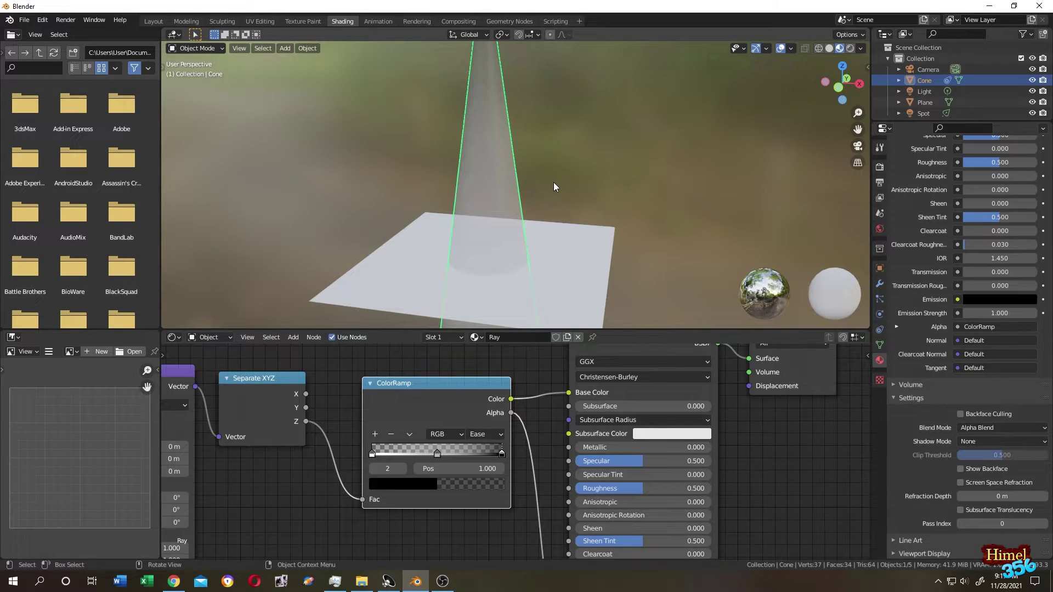
pyautogui.moveTo(550, 186); pyautogui.dragTo(604, 199, button='middle')
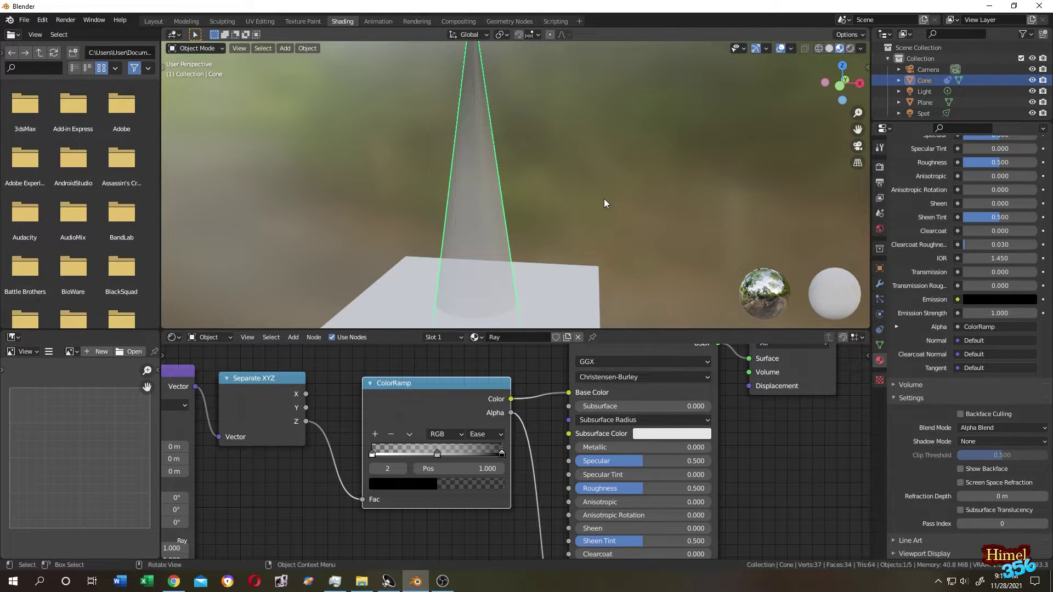
pyautogui.click(851, 48)
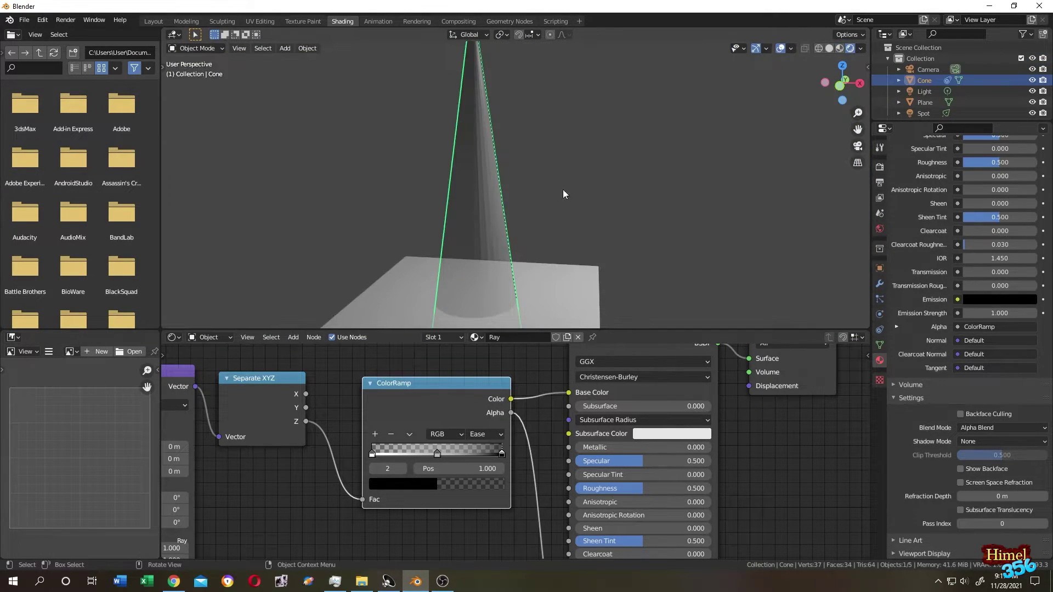
pyautogui.scroll(-2, 561, 195)
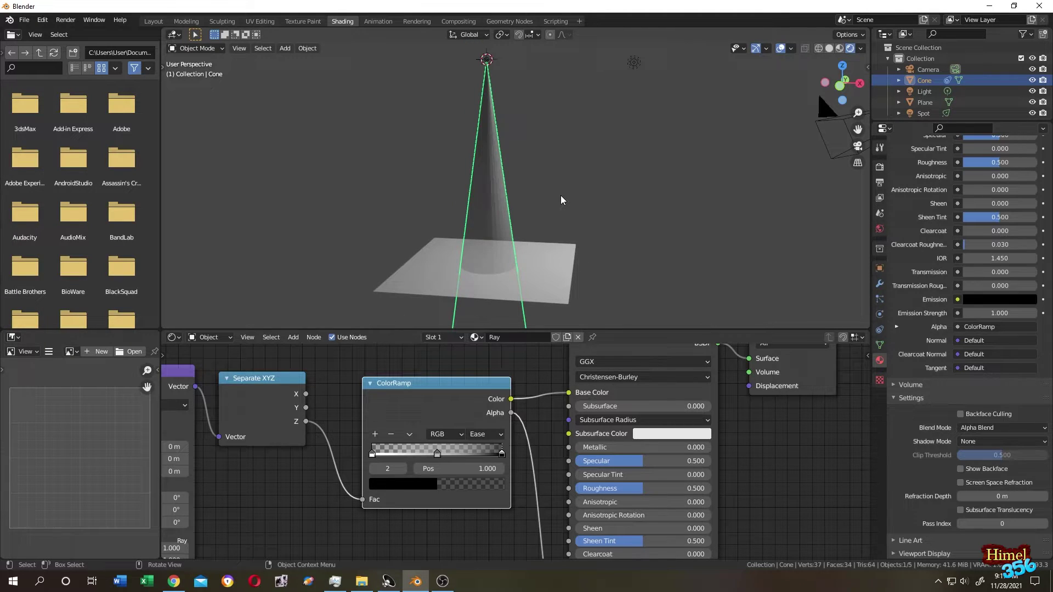
pyautogui.moveTo(560, 196); pyautogui.dragTo(493, 242, button='middle')
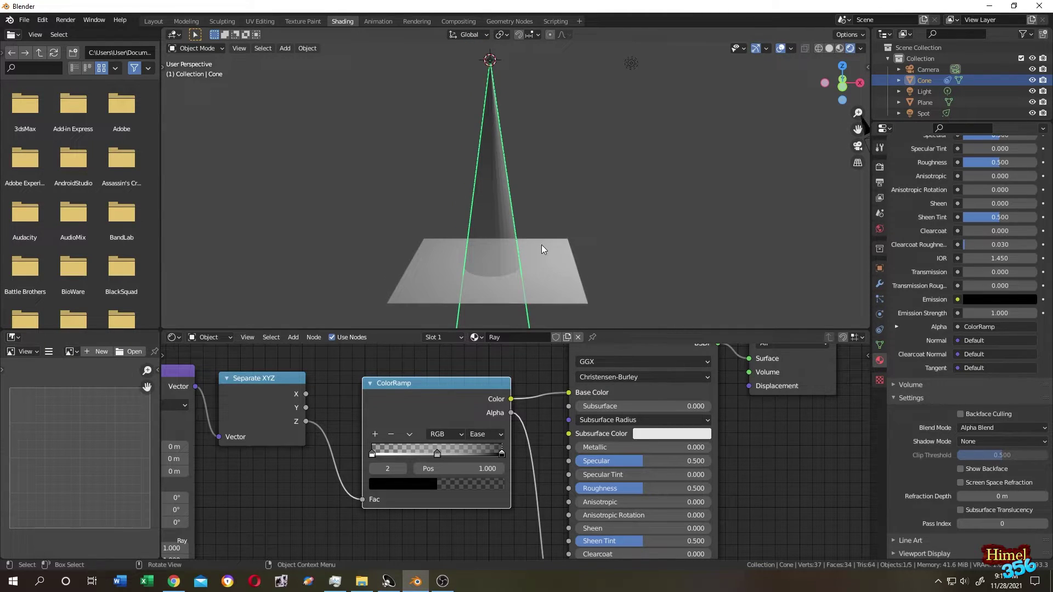
pyautogui.scroll(-3, 542, 230)
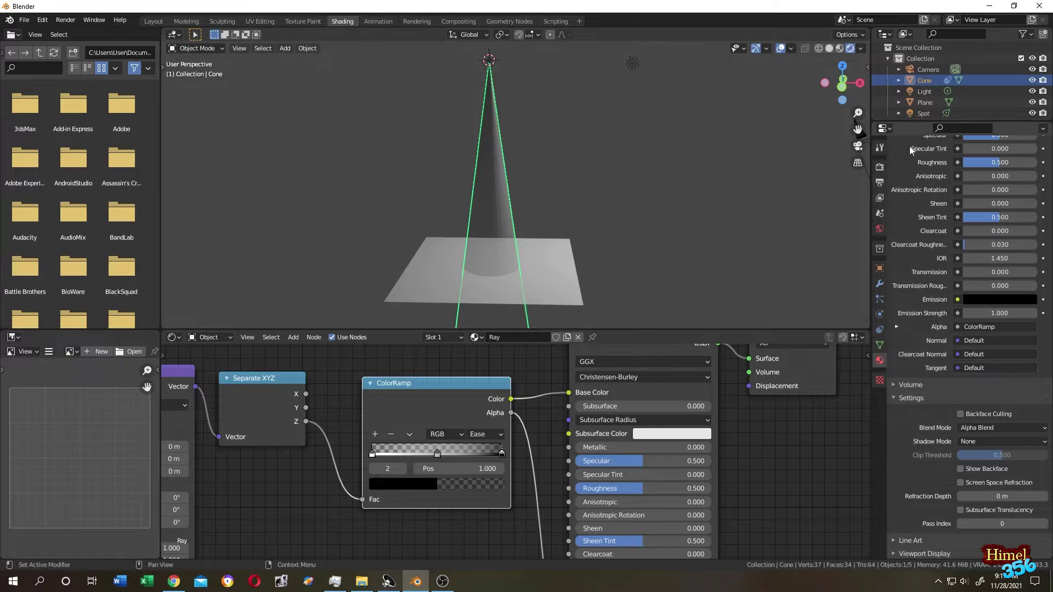
# - Set the Spot light's power to 1000 W
pyautogui.click(924, 114)
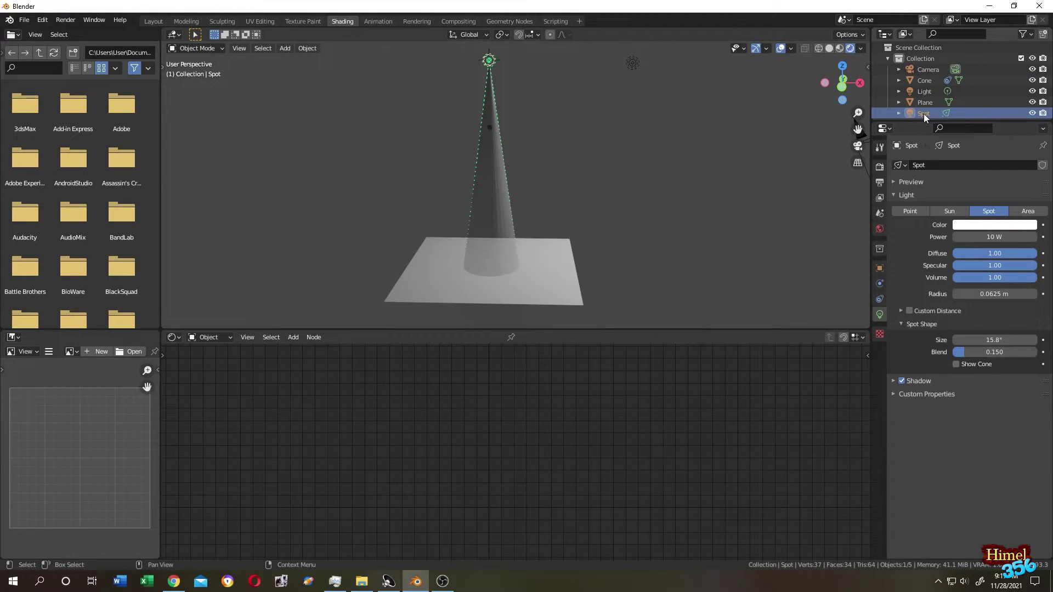
pyautogui.click(996, 237)
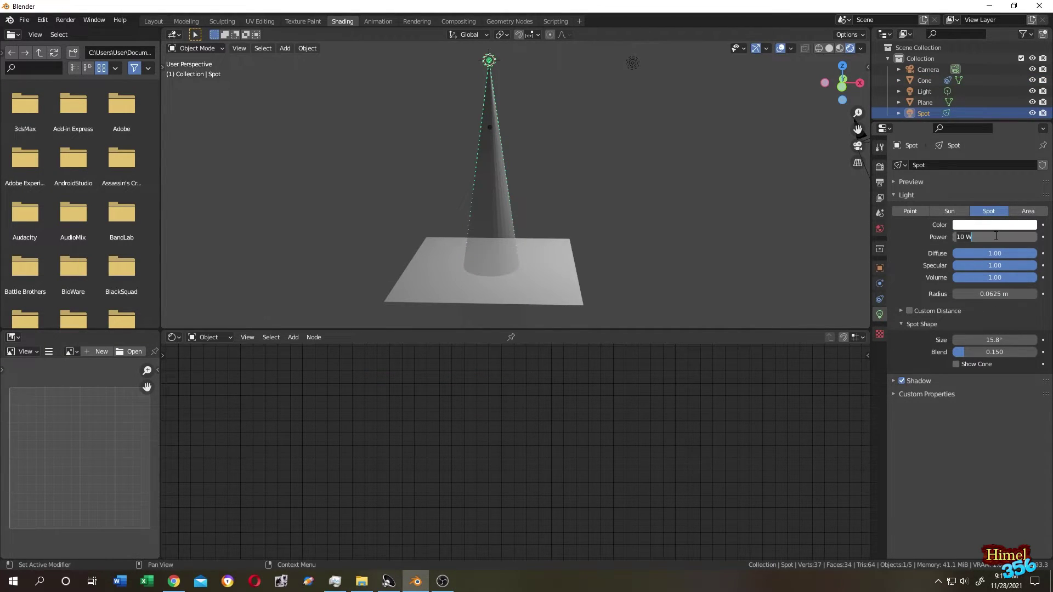
pyautogui.write('1000')
pyautogui.press('Return')
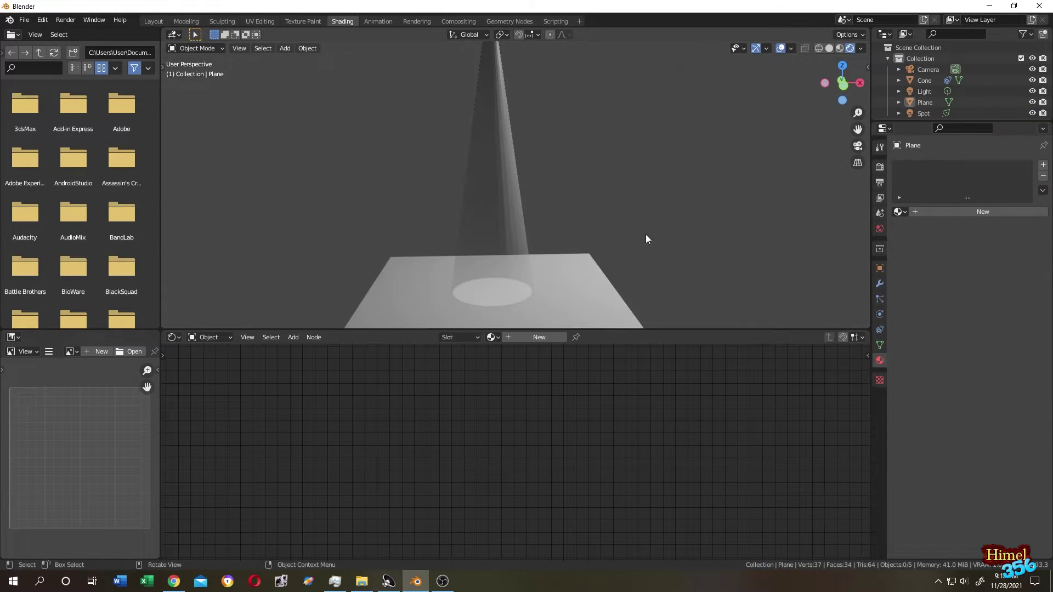
# - Lower the point Light's power to 500 W
pyautogui.moveTo(646, 235)
pyautogui.mouseDown(button='middle')
pyautogui.moveTo(616, 234)
pyautogui.moveTo(634, 229)
pyautogui.mouseUp(button='middle')
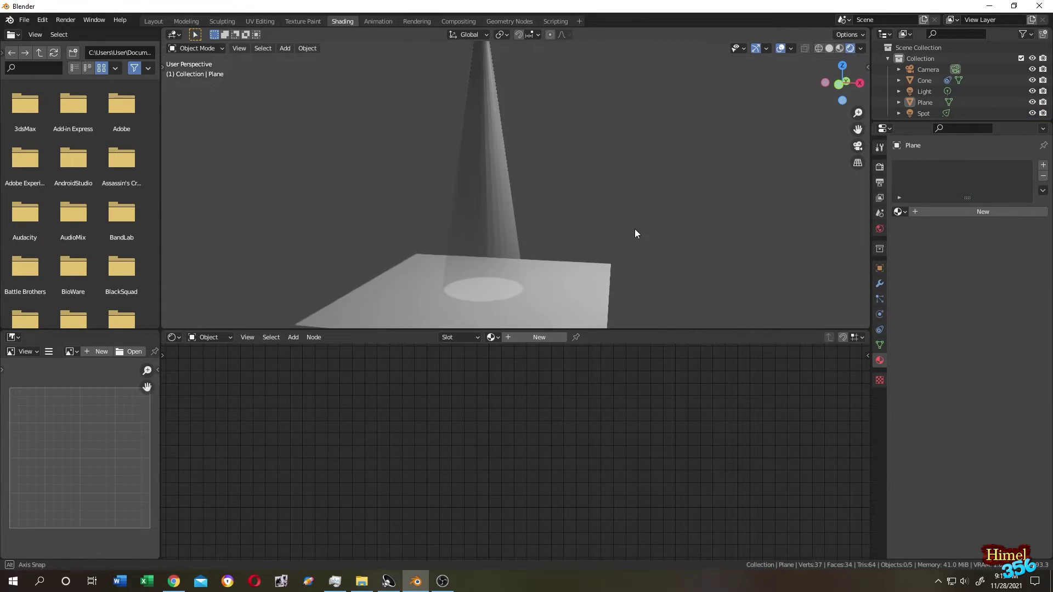
pyautogui.click(495, 199)
pyautogui.scroll(-3, 551, 207)
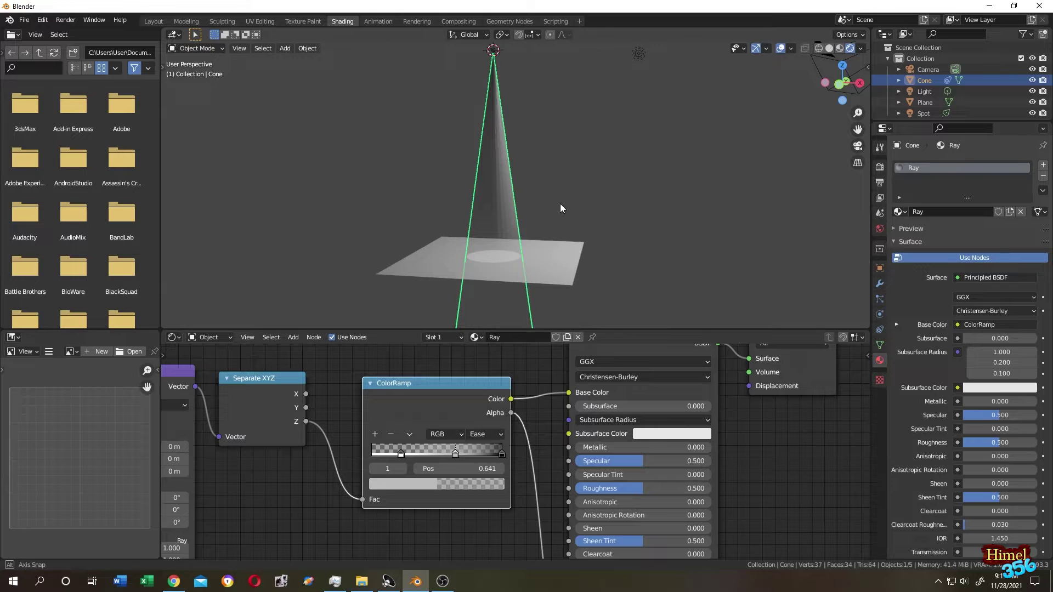
pyautogui.click(930, 91)
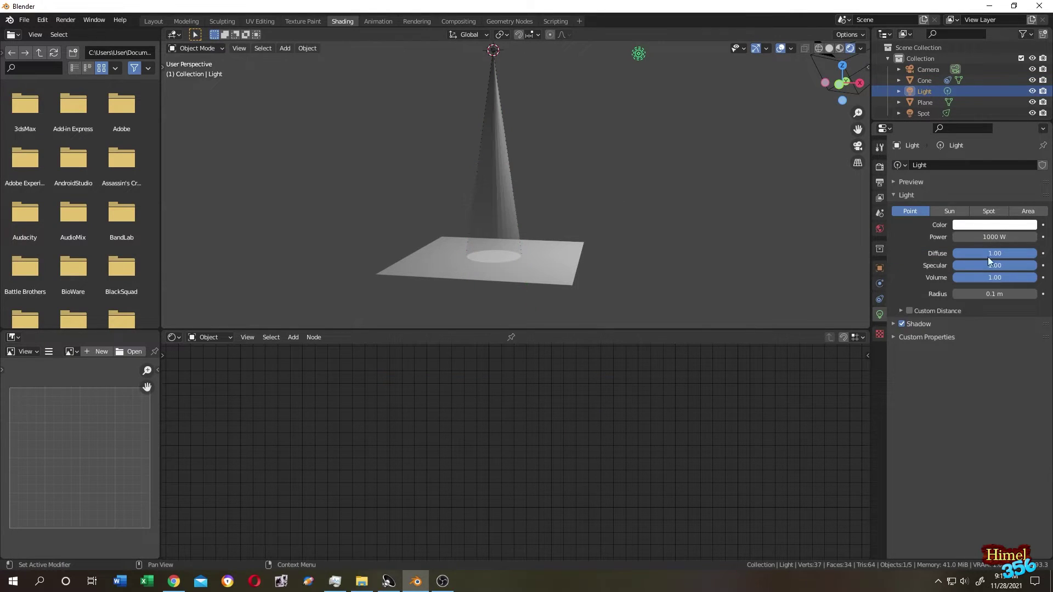
pyautogui.moveTo(1007, 234); pyautogui.dragTo(1005, 235)
pyautogui.click(1008, 236)
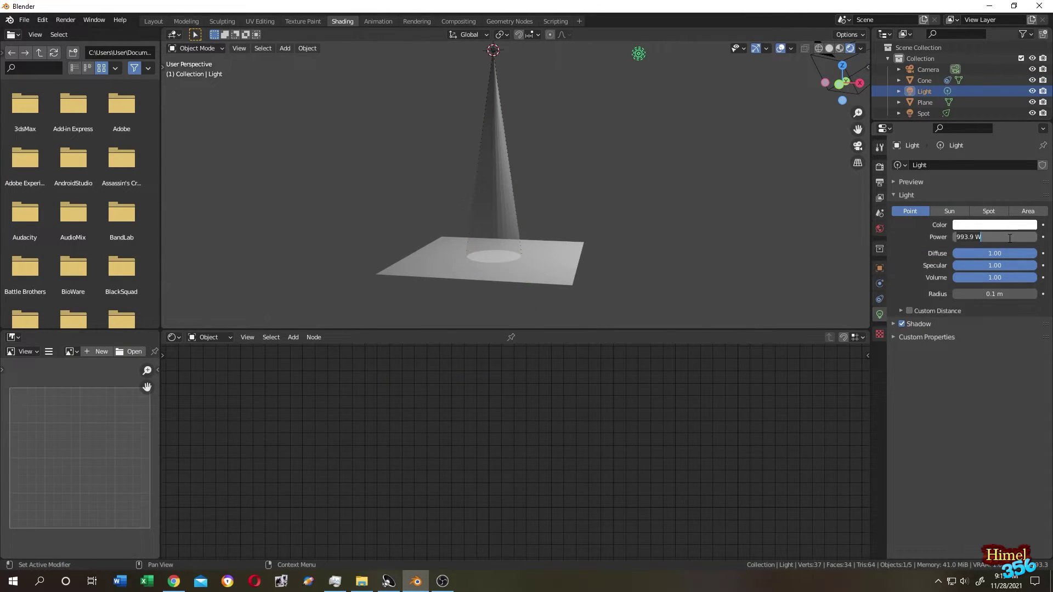
pyautogui.write('500')
pyautogui.press('Return')
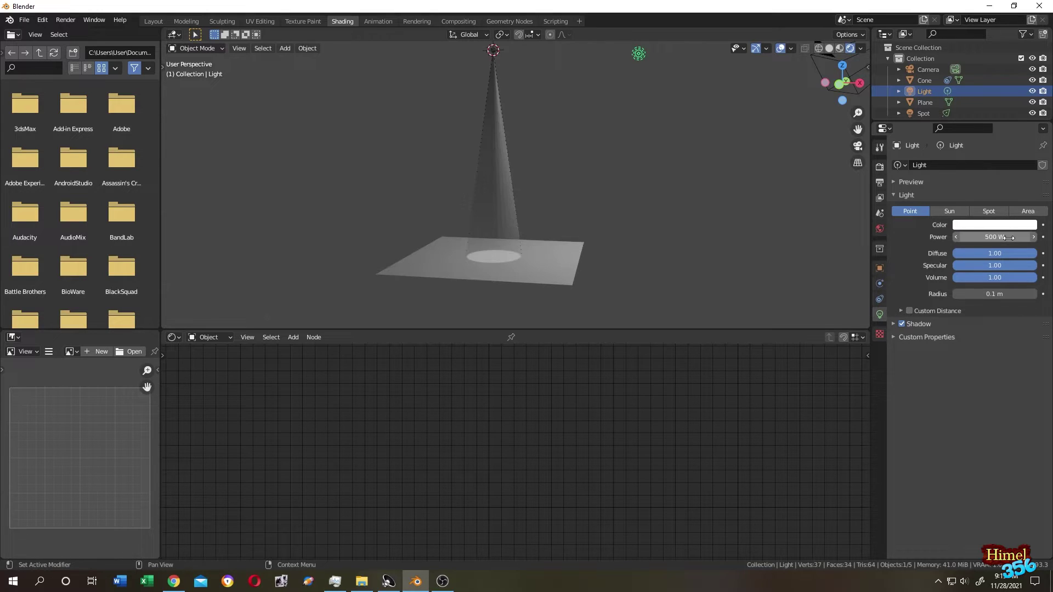
# - Reselect the cone and adjust the Ray ColorRamp's middle stop toward position 0.514
pyautogui.scroll(1, 490, 256)
pyautogui.click(477, 164)
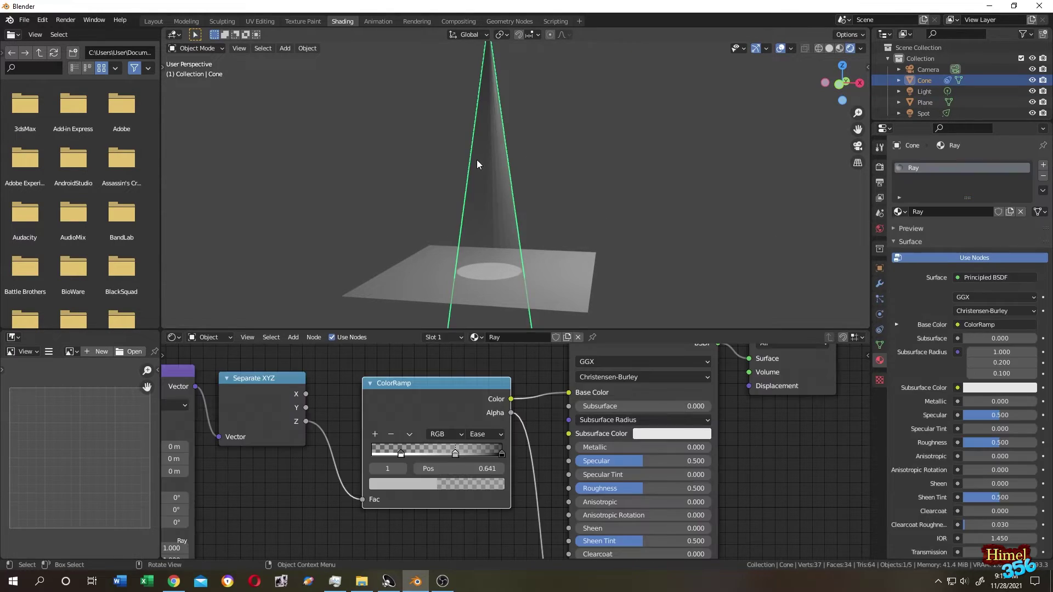
pyautogui.scroll(2, 558, 238)
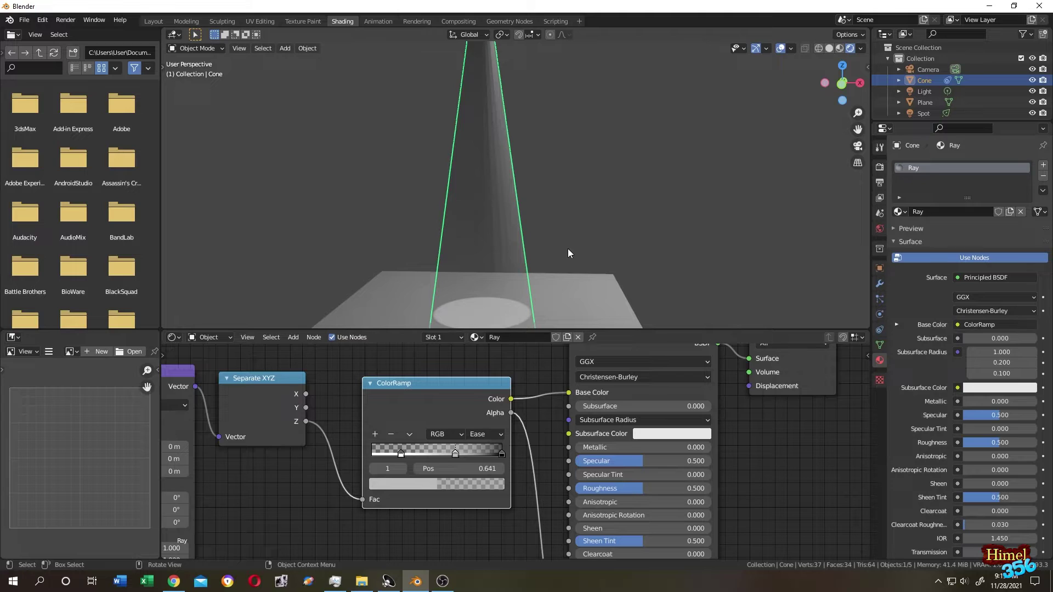
pyautogui.click(604, 220)
pyautogui.scroll(-3, 658, 205)
pyautogui.scroll(5, 631, 202)
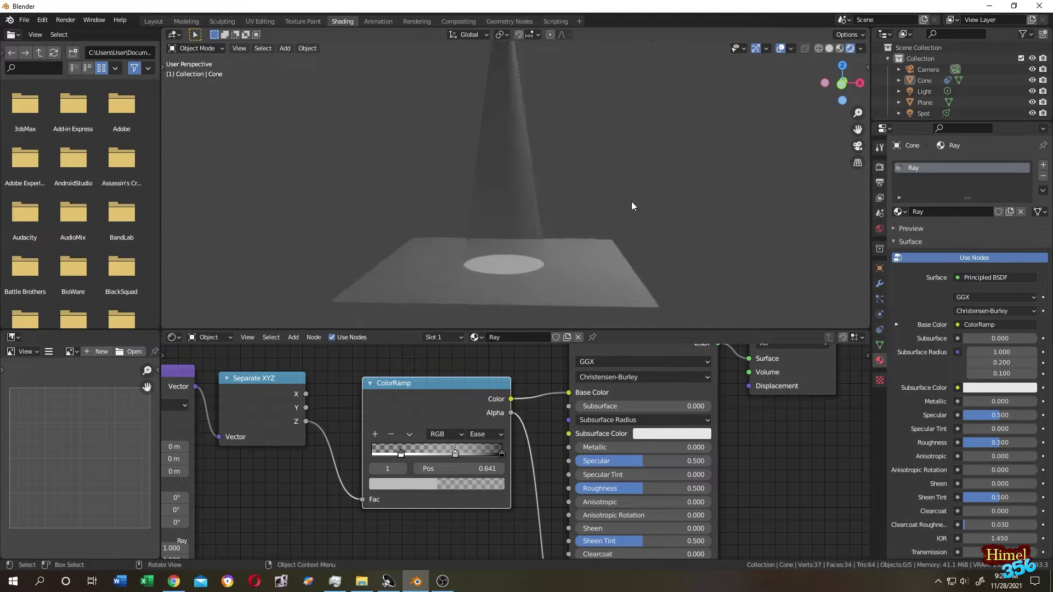
pyautogui.click(521, 213)
pyautogui.scroll(-3, 706, 170)
pyautogui.moveTo(668, 165); pyautogui.dragTo(661, 163, button='middle')
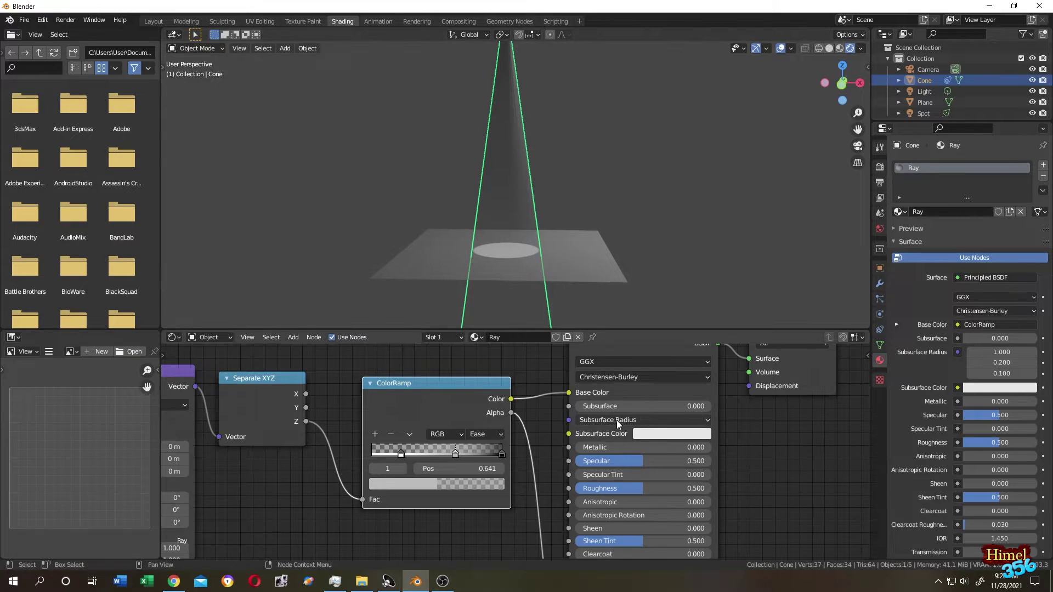
pyautogui.scroll(-2, 768, 485)
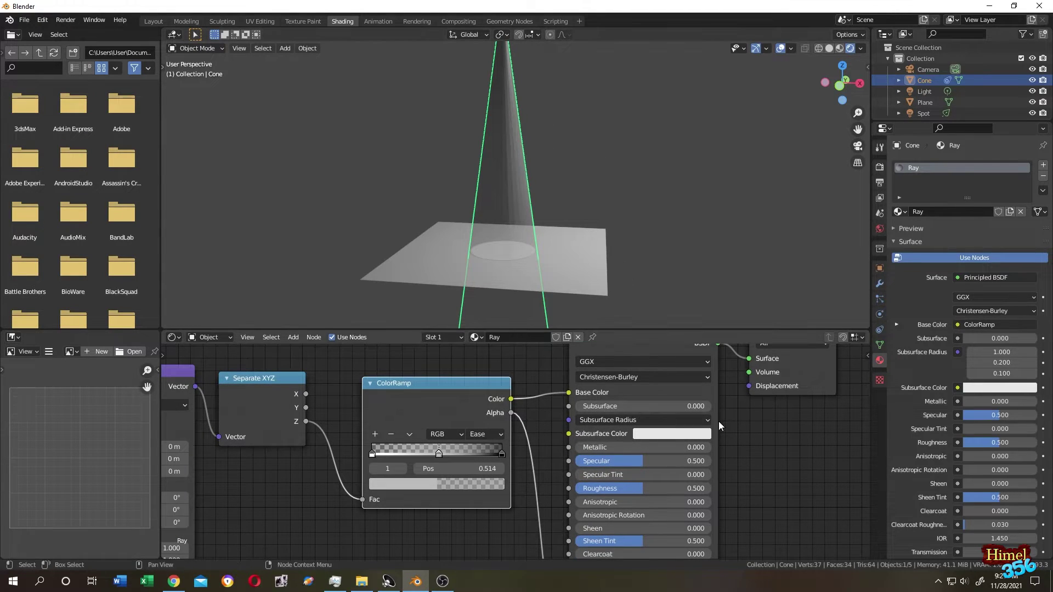
pyautogui.scroll(-3, 772, 457)
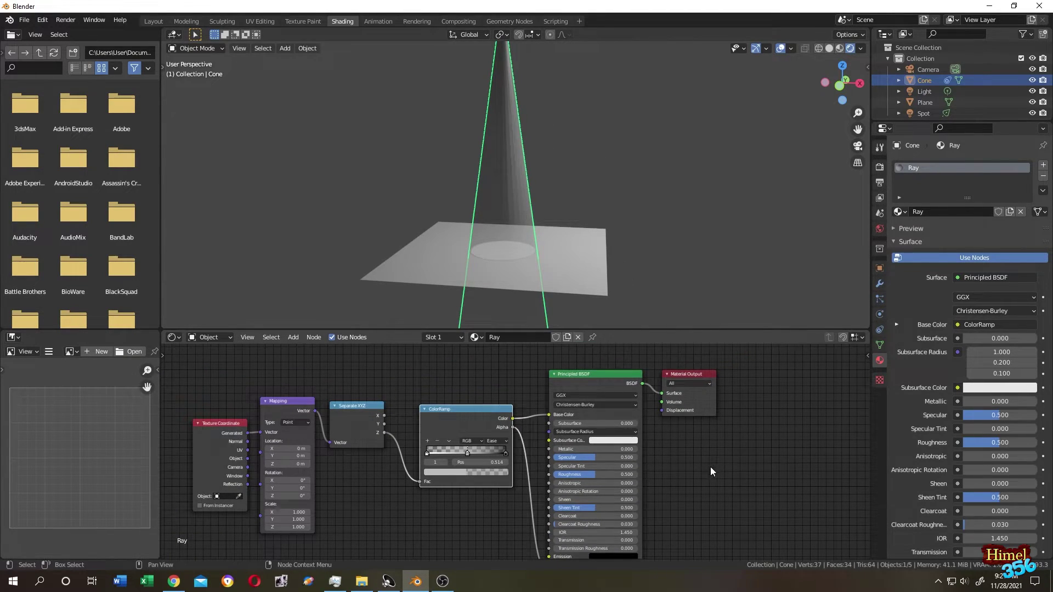
pyautogui.scroll(4, 709, 473)
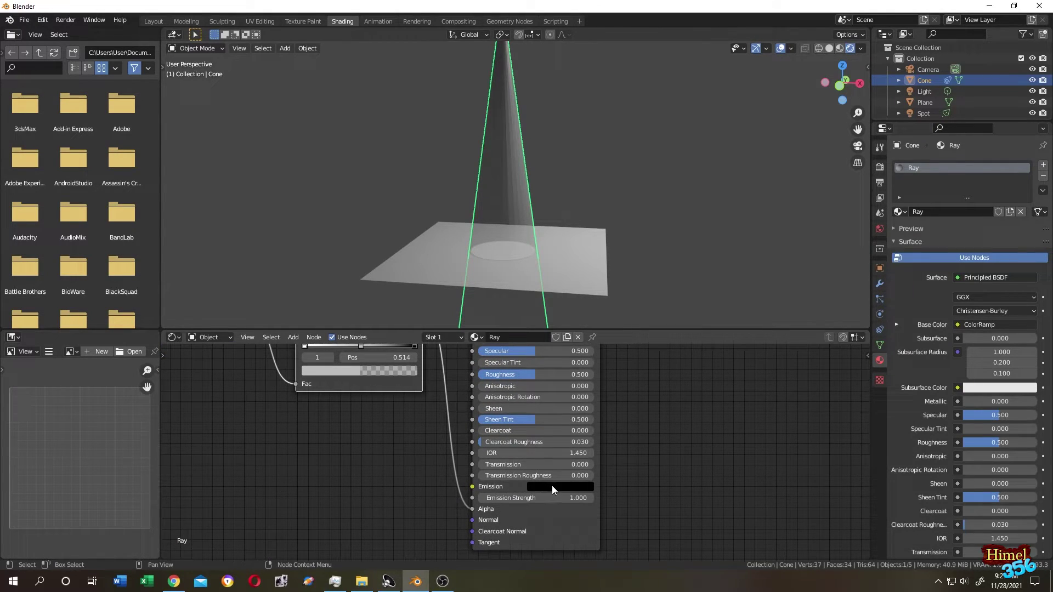
# - Set the Principled BSDF Emission colour of the Ray material to full white (V 1.0)
pyautogui.click(561, 488)
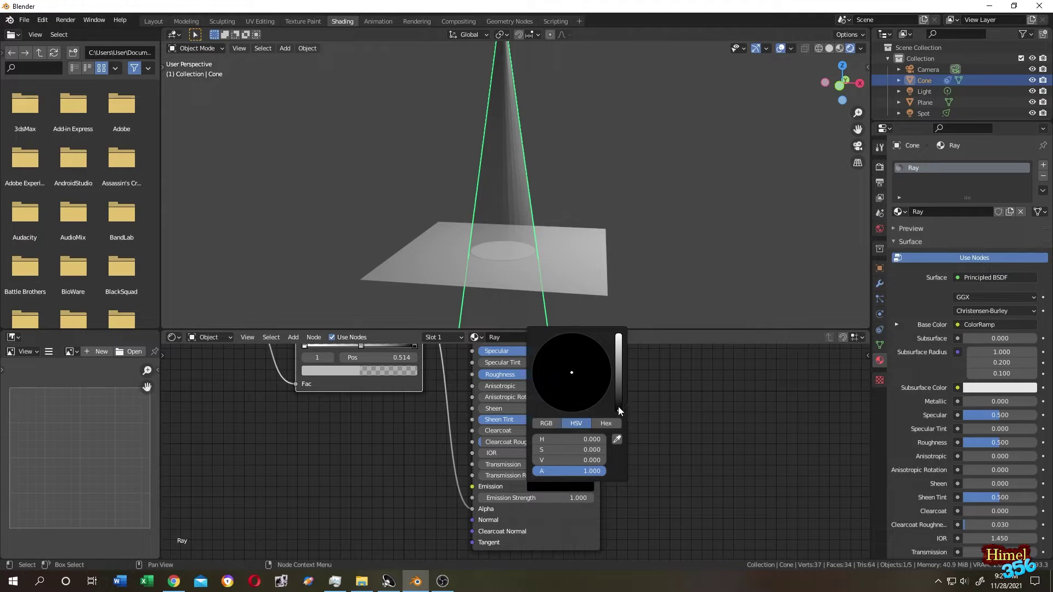
pyautogui.moveTo(624, 408); pyautogui.dragTo(619, 336)
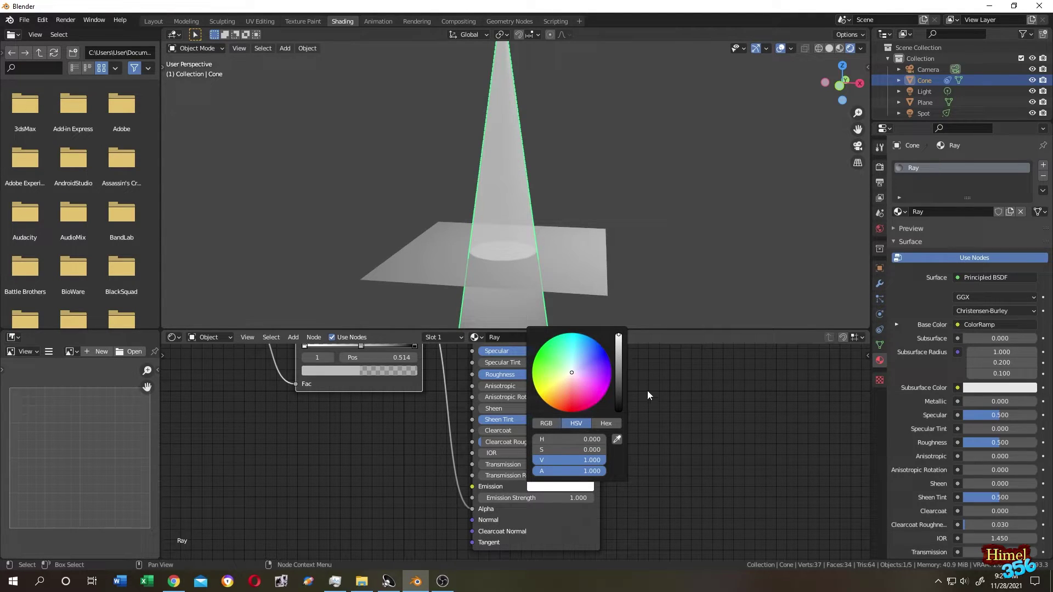
pyautogui.scroll(-3, 492, 216)
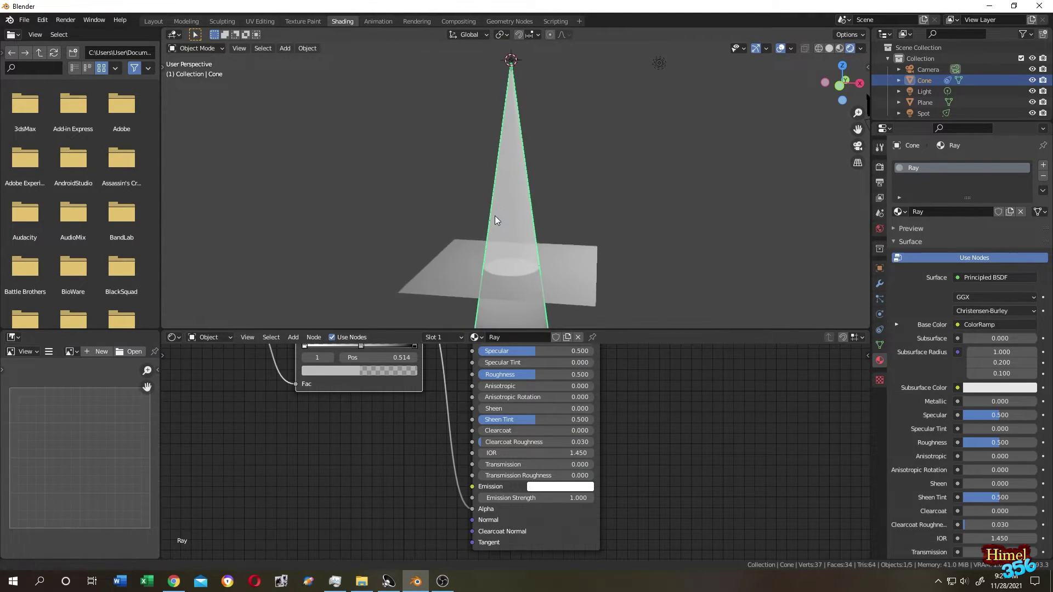
pyautogui.scroll(1, 519, 218)
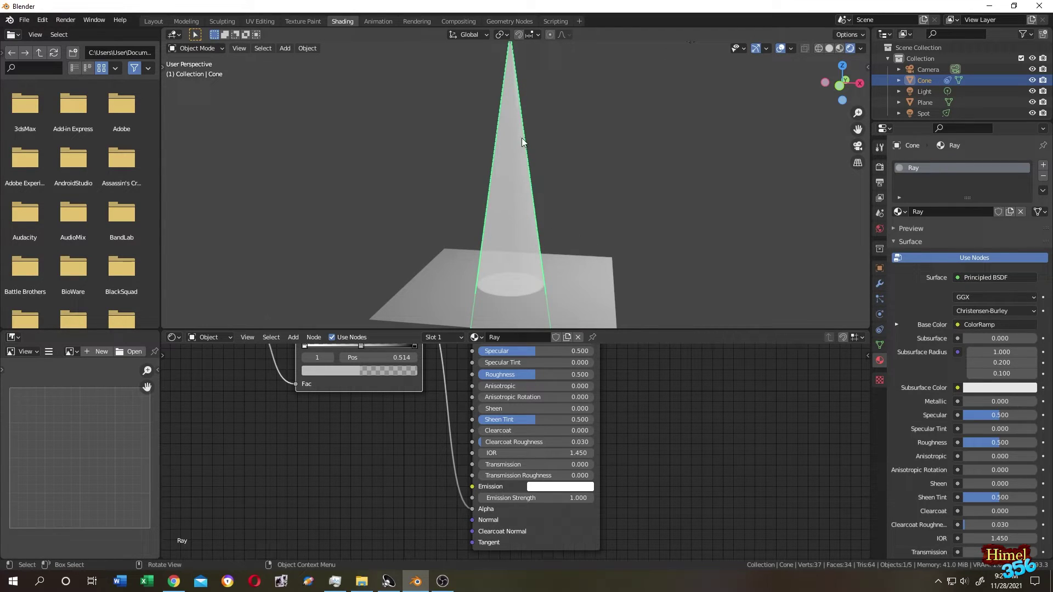
pyautogui.moveTo(531, 189); pyautogui.dragTo(548, 207, button='middle')
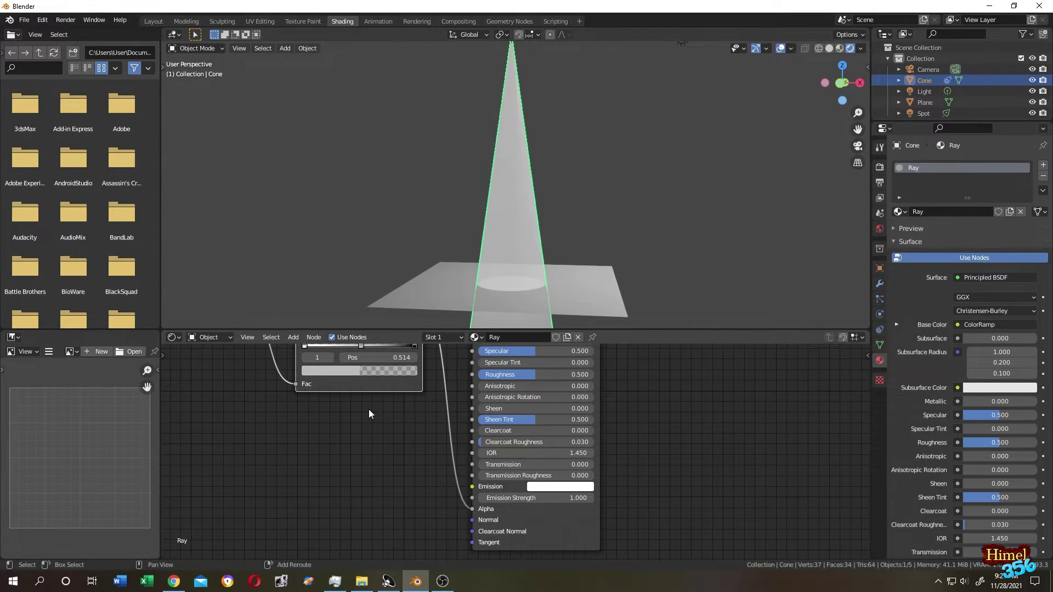
# - Drag the Ray ColorRamp's first stop to position 0.405, leaving the other stop at 0.745
pyautogui.moveTo(369, 415); pyautogui.dragTo(407, 480, button='middle')
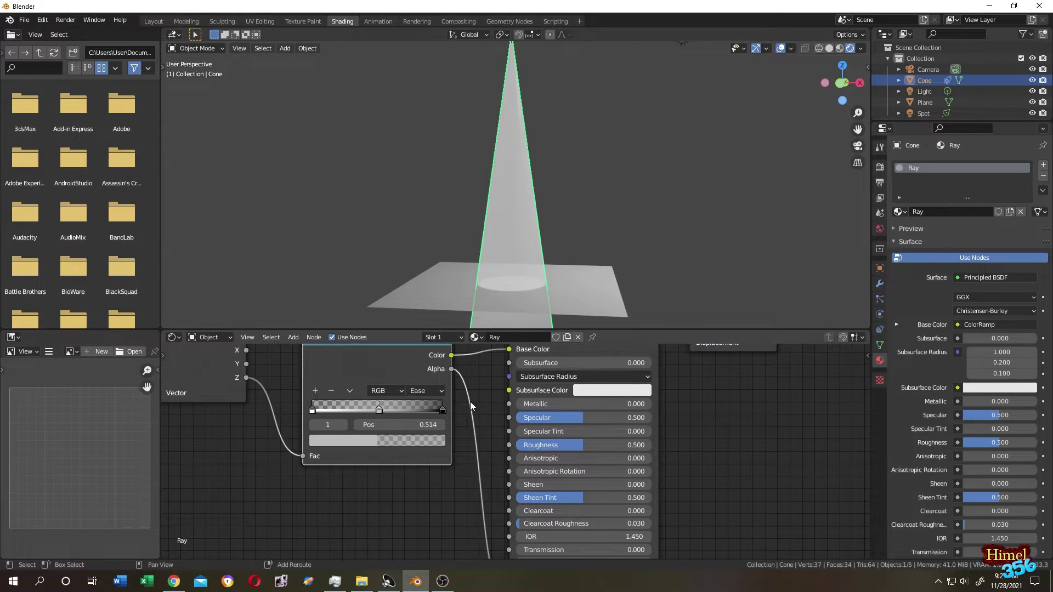
pyautogui.scroll(1, 450, 417)
pyautogui.moveTo(325, 443); pyautogui.dragTo(382, 448)
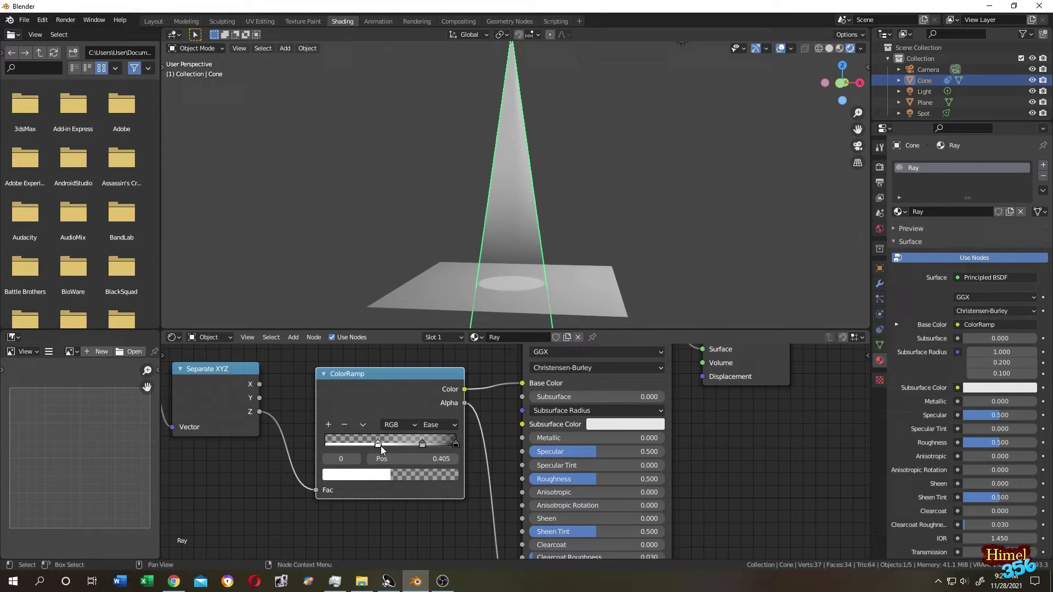
pyautogui.click(422, 444)
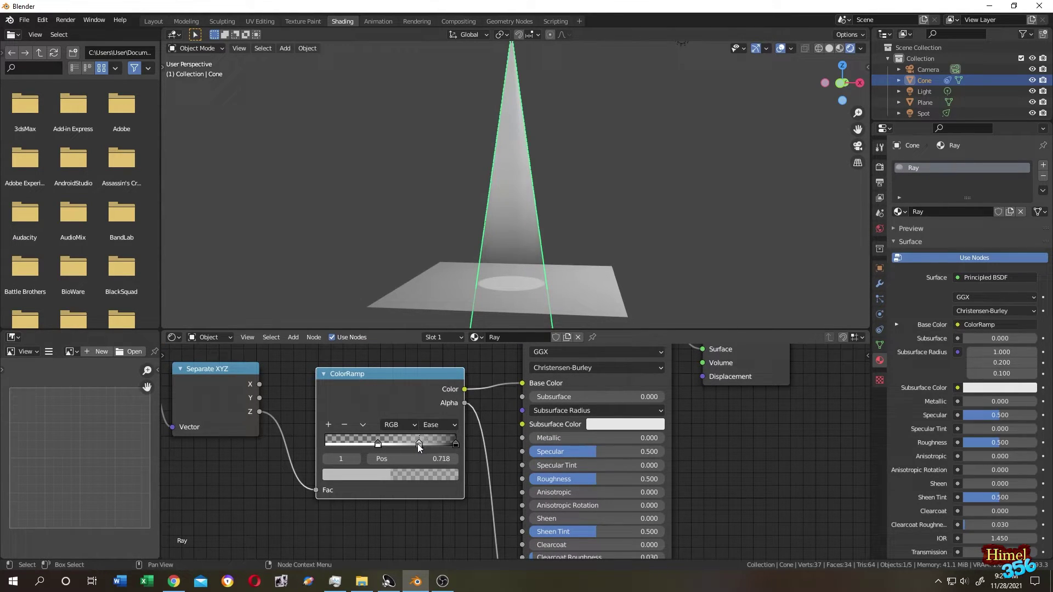
pyautogui.click(455, 444)
pyautogui.moveTo(519, 219); pyautogui.dragTo(530, 222, button='middle')
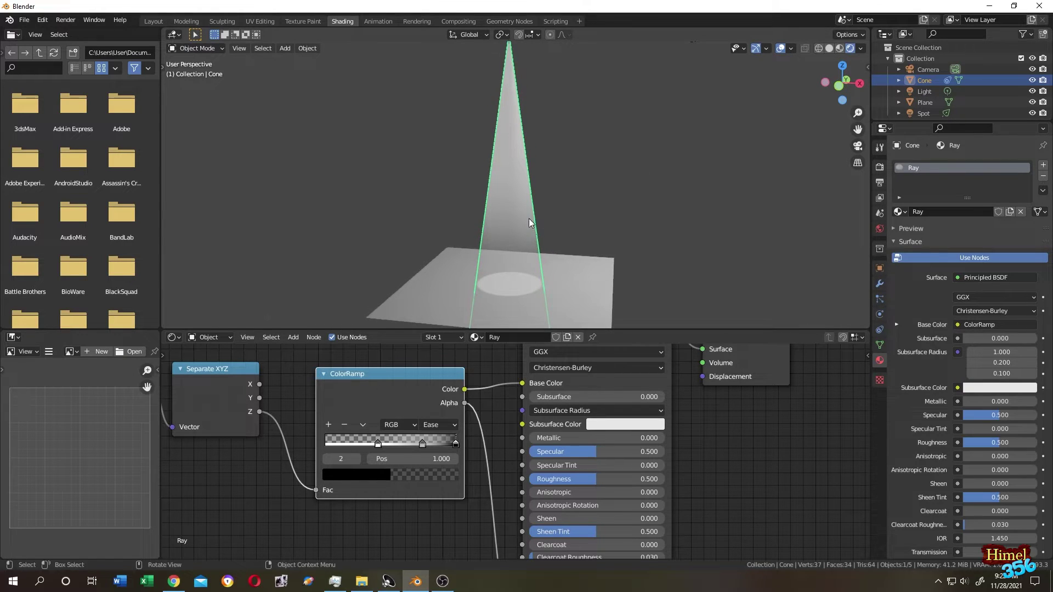
pyautogui.scroll(-1, 559, 103)
pyautogui.scroll(1, 559, 140)
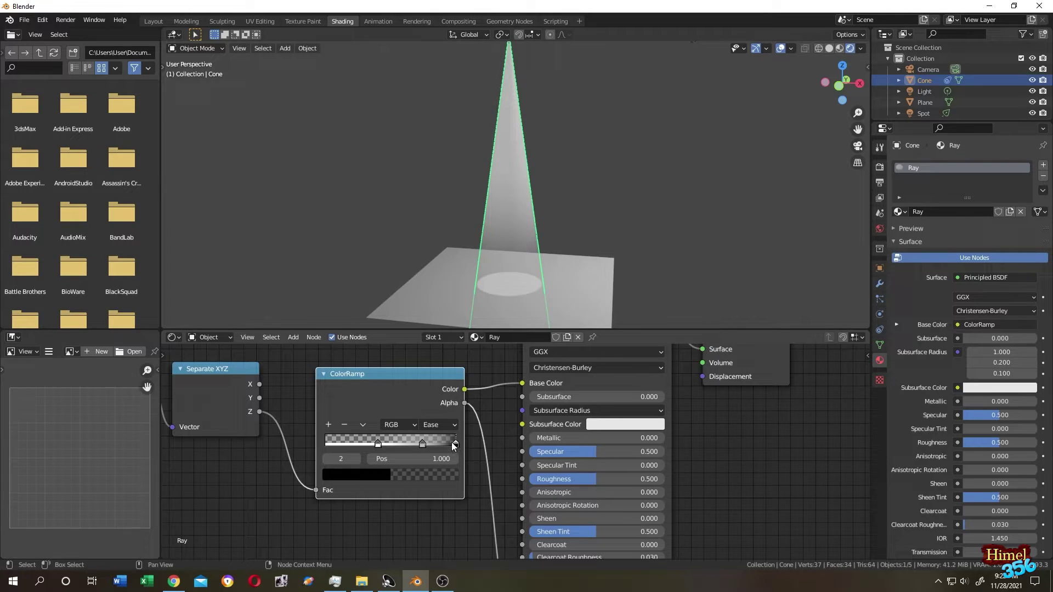
# - Set the ColorRamp end stop's alpha to 0.4
pyautogui.click(441, 475)
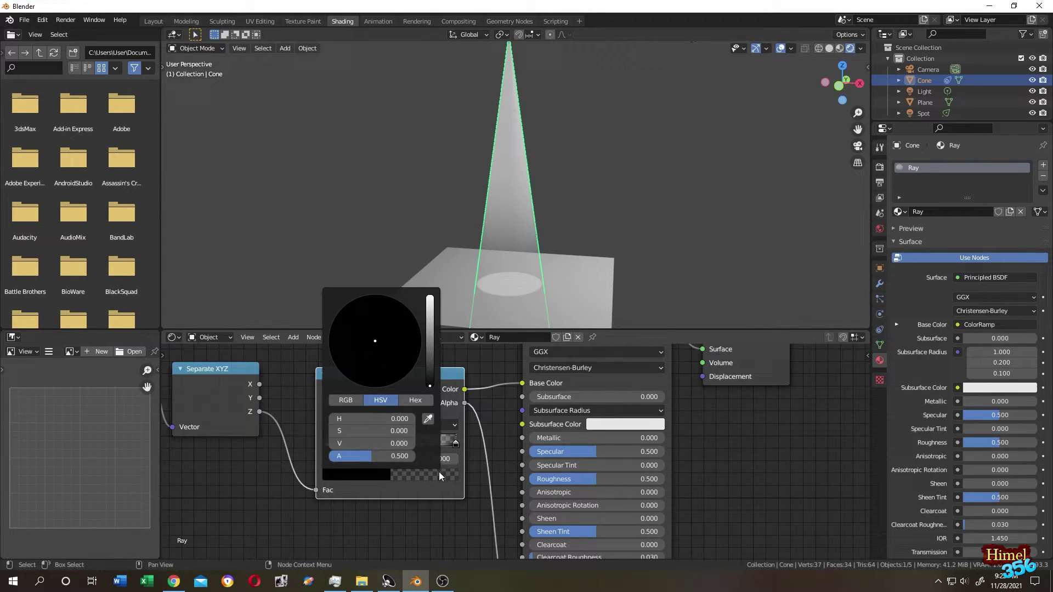
pyautogui.click(387, 457)
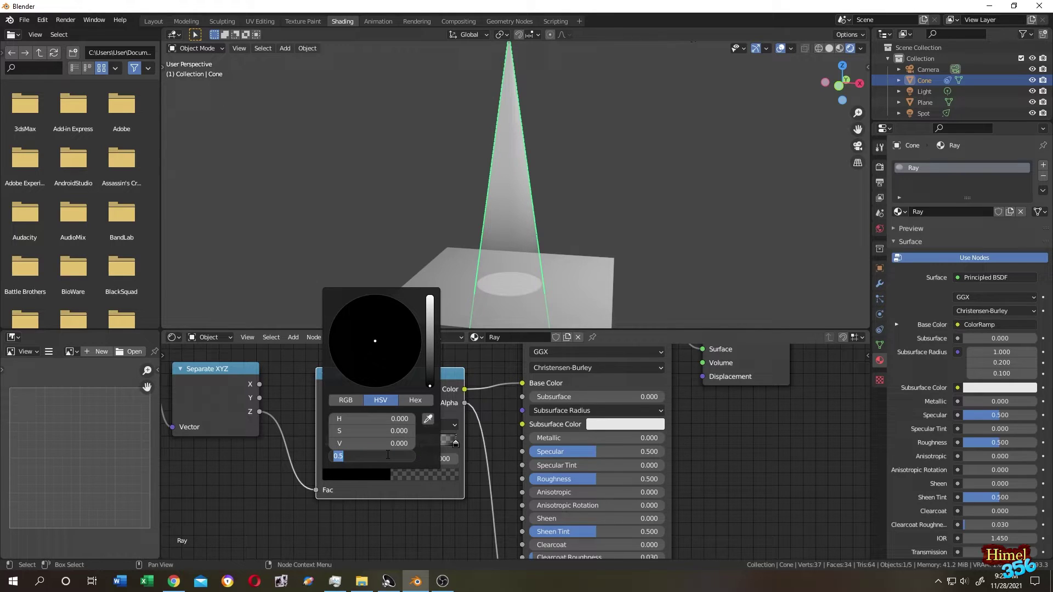
pyautogui.write('0')
pyautogui.press('Return')
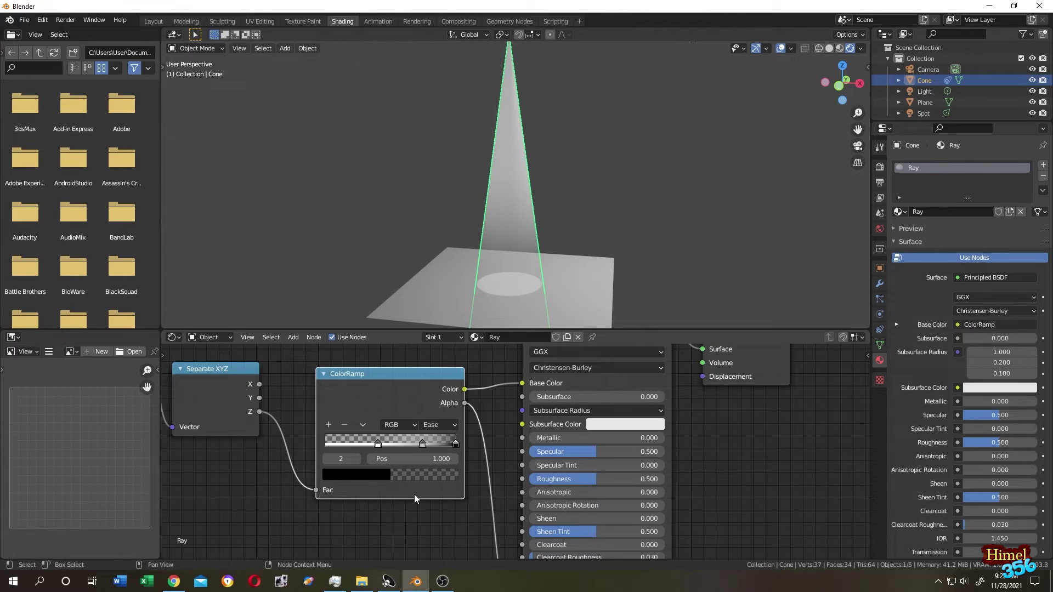
# - Set the ColorRamp middle stop's alpha to 0.3
pyautogui.click(424, 448)
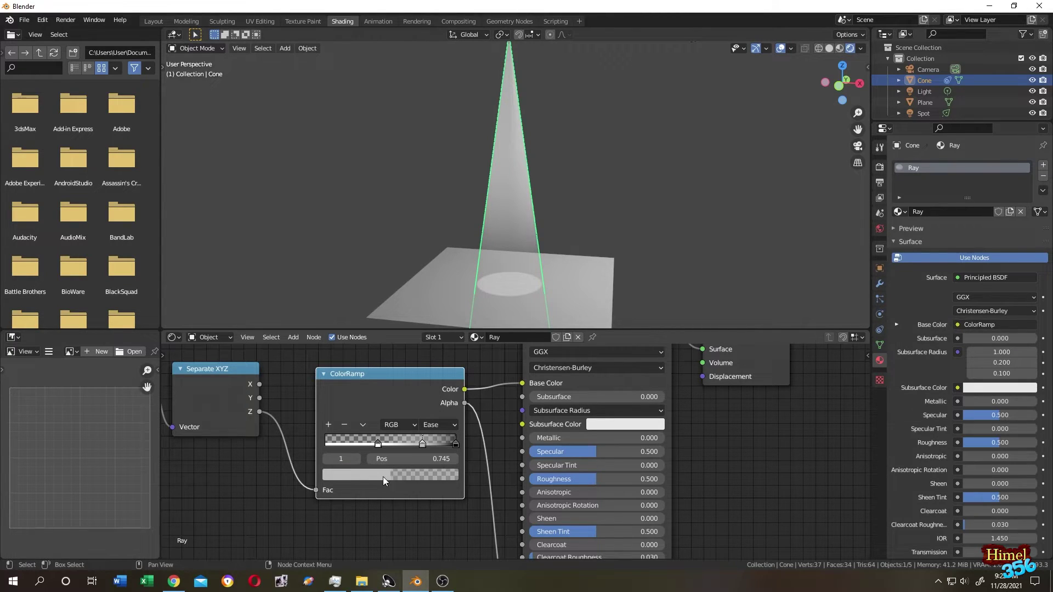
pyautogui.click(407, 479)
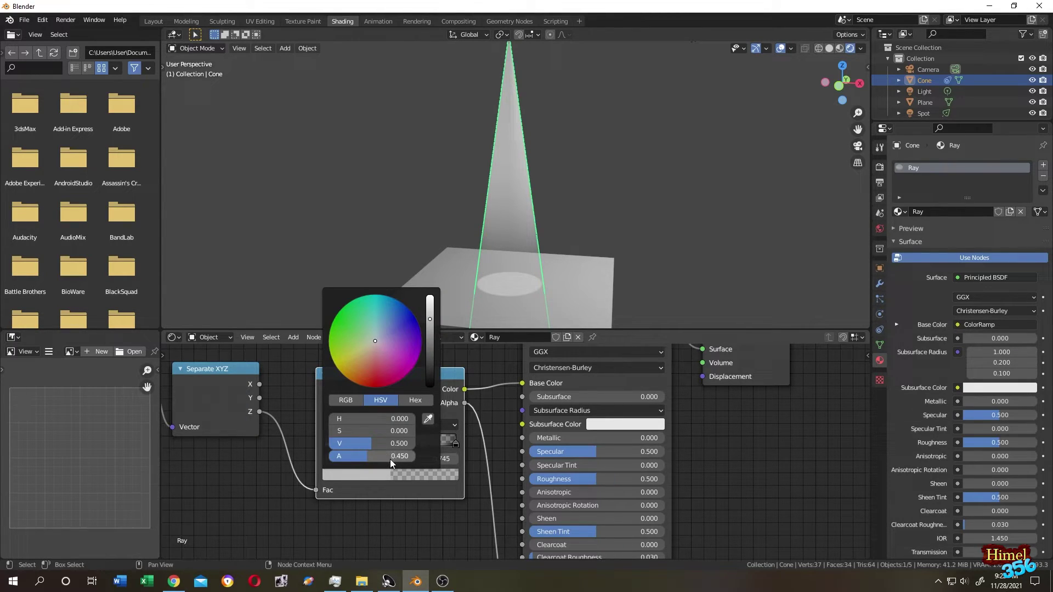
pyautogui.click(393, 456)
pyautogui.write('0.3')
pyautogui.press('Return')
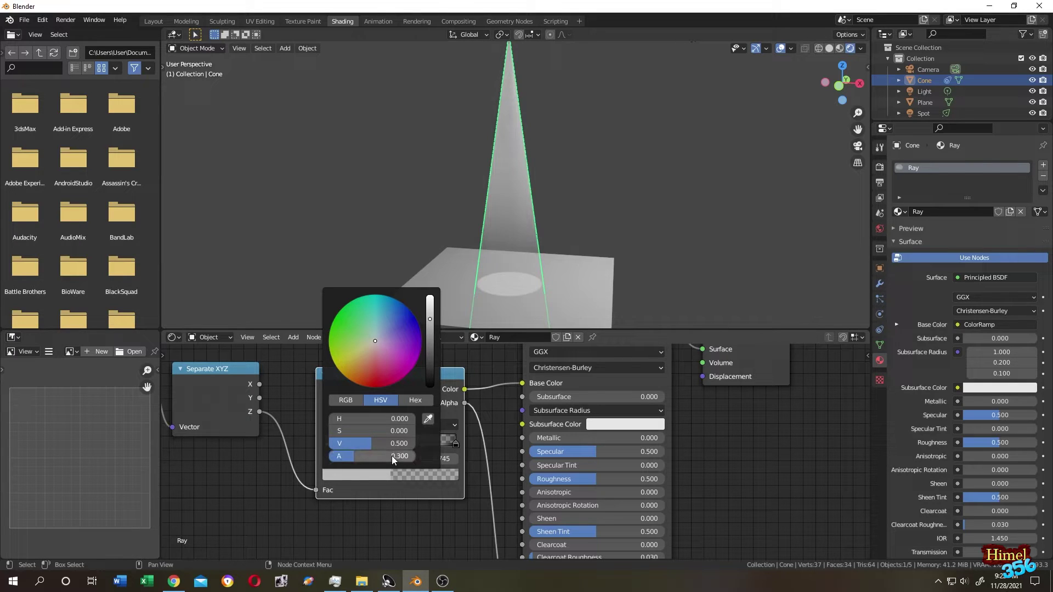
pyautogui.click(587, 218)
pyautogui.moveTo(587, 219)
pyautogui.mouseDown(button='middle')
pyautogui.moveTo(624, 183)
pyautogui.moveTo(575, 215)
pyautogui.mouseUp(button='middle')
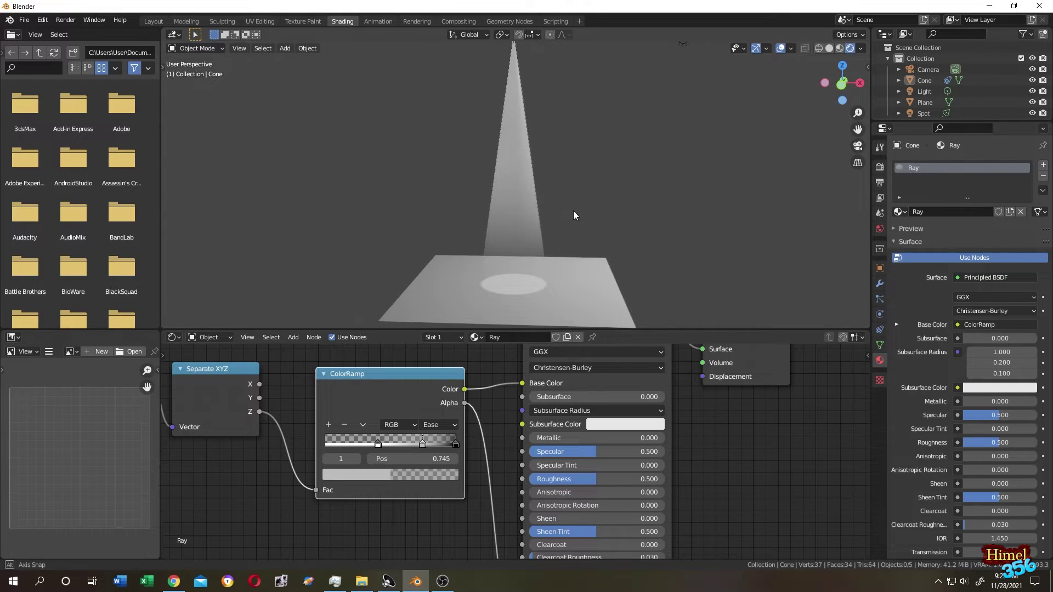
# - Copy the peach hex F2CDA0 from the browser palette and apply it to the first ColorRamp stop
pyautogui.click(181, 584)
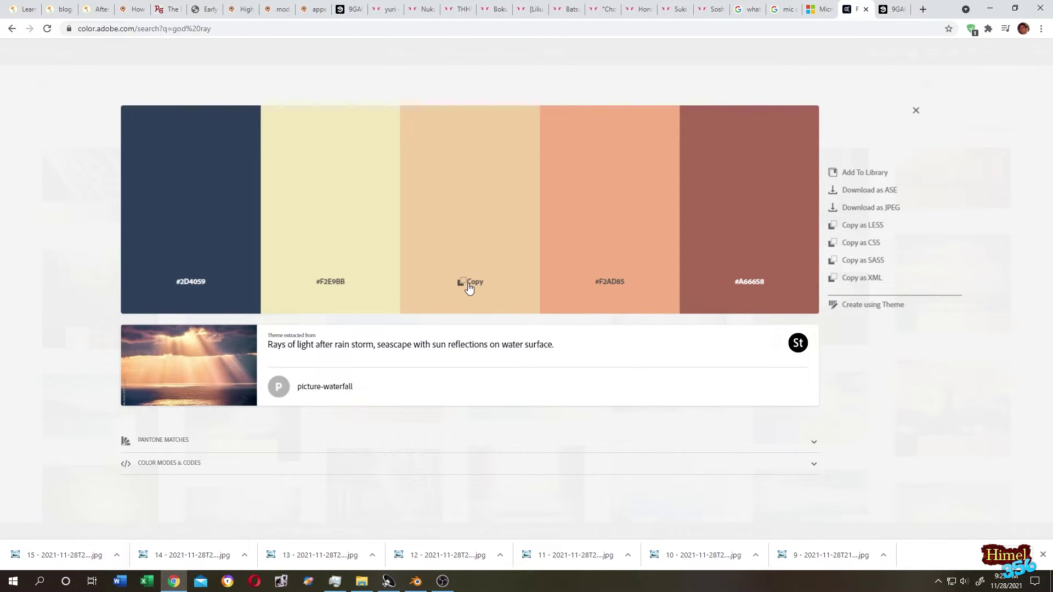
pyautogui.click(468, 290)
pyautogui.click(990, 9)
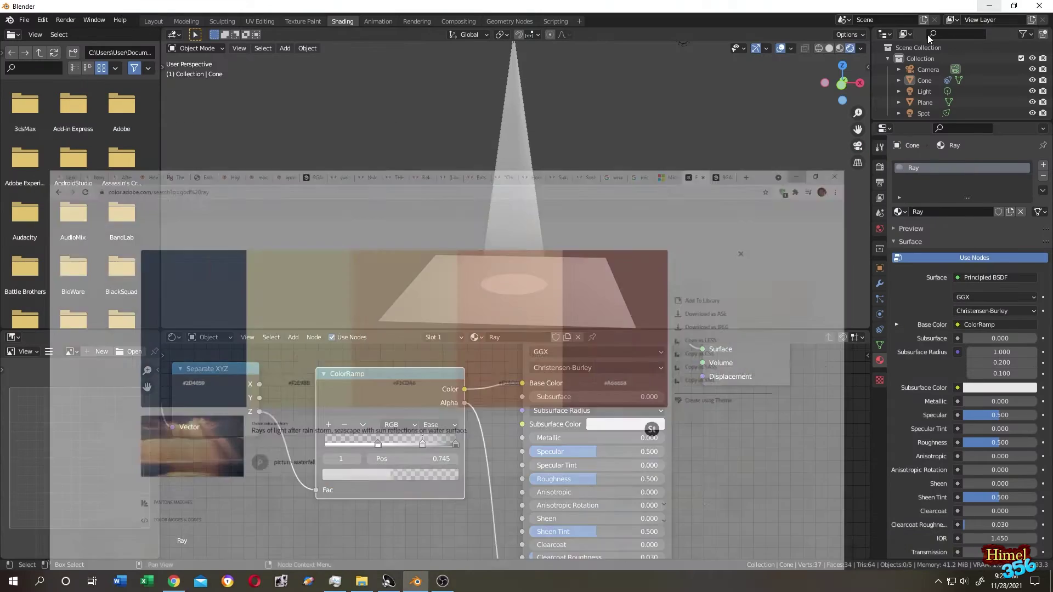
pyautogui.click(379, 444)
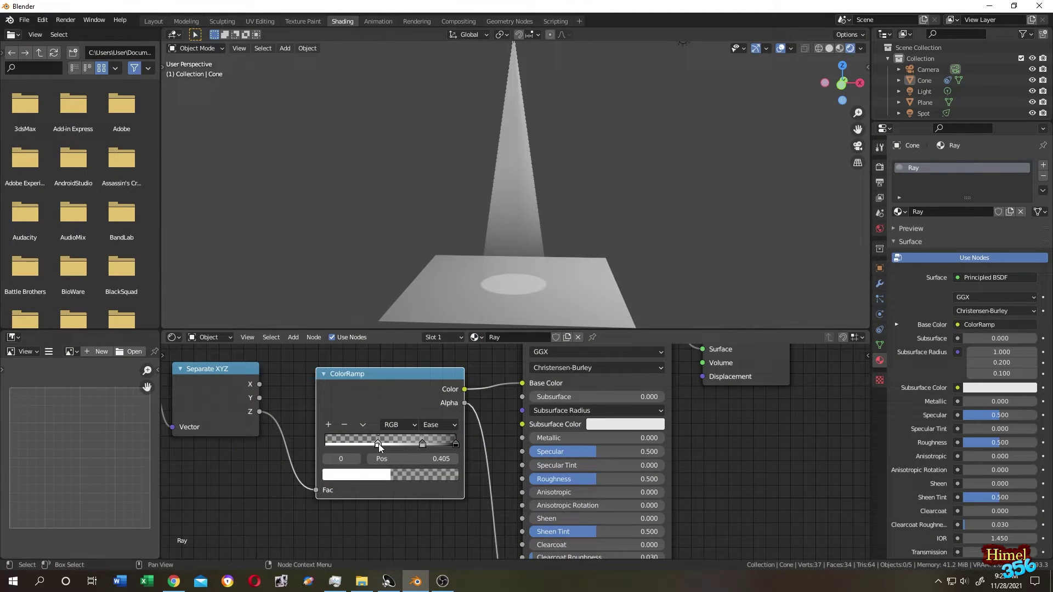
pyautogui.click(379, 475)
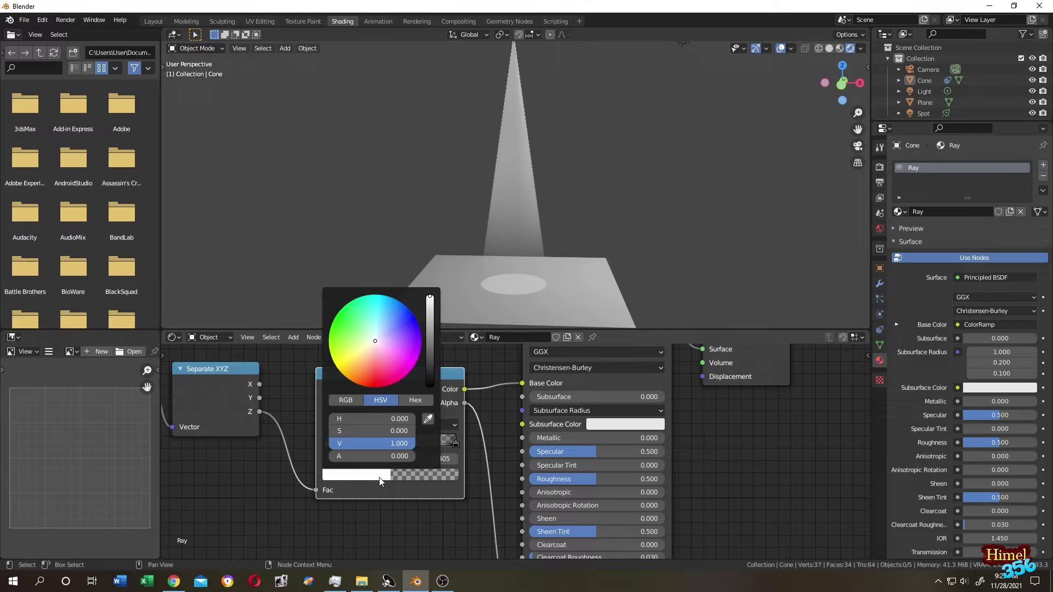
pyautogui.click(416, 402)
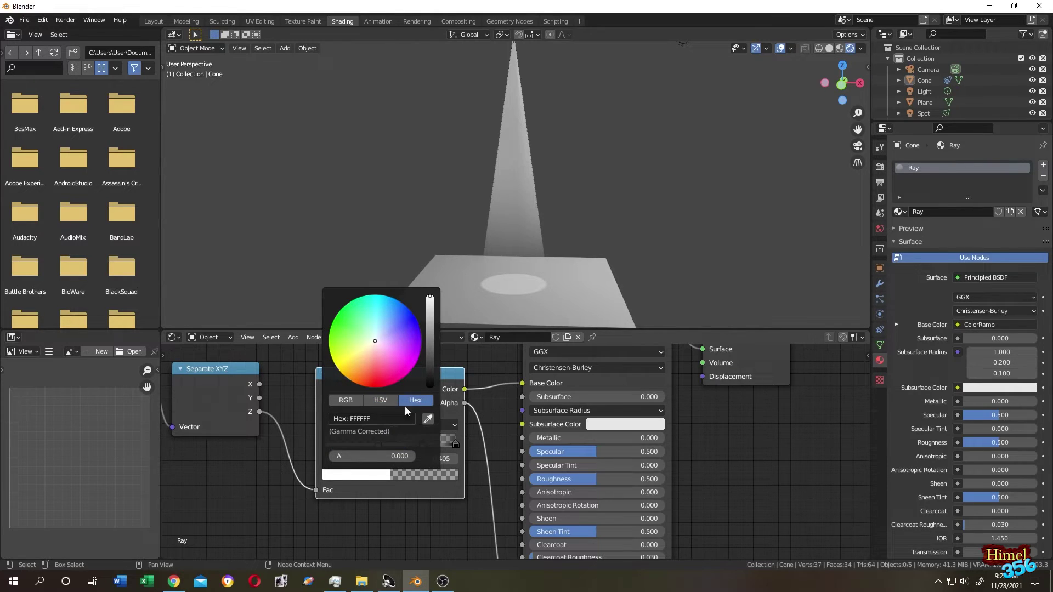
pyautogui.click(382, 420)
pyautogui.hotkey('ctrl', 'v')
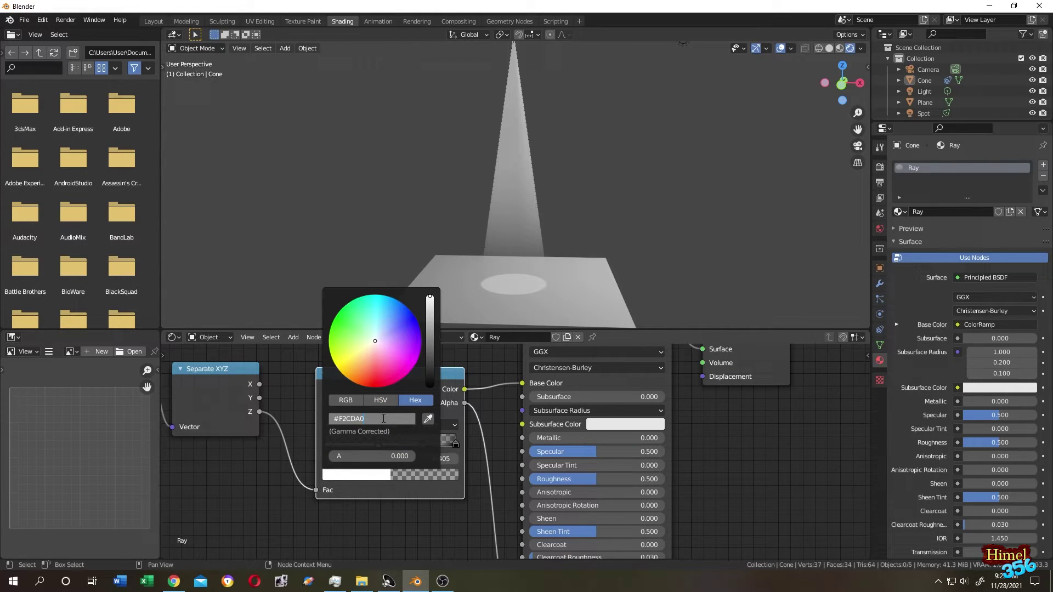
pyautogui.press('Return')
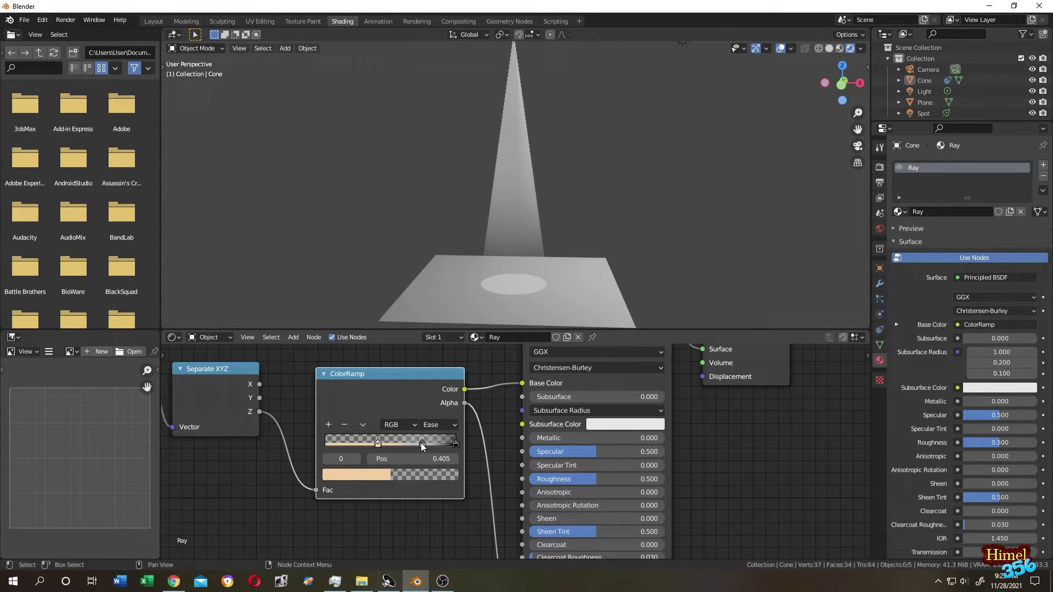
# - Set the ColorRamp's middle and end stops to peach F2CDA0 as well
pyautogui.click(422, 445)
pyautogui.click(380, 475)
pyautogui.click(394, 419)
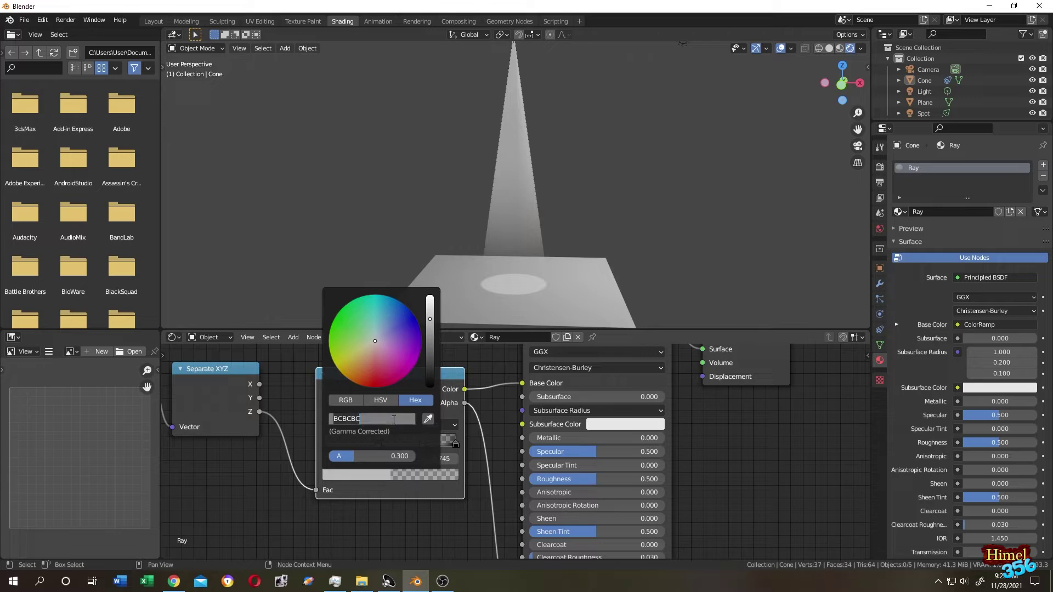
pyautogui.hotkey('ctrl', 'v')
pyautogui.press('Return')
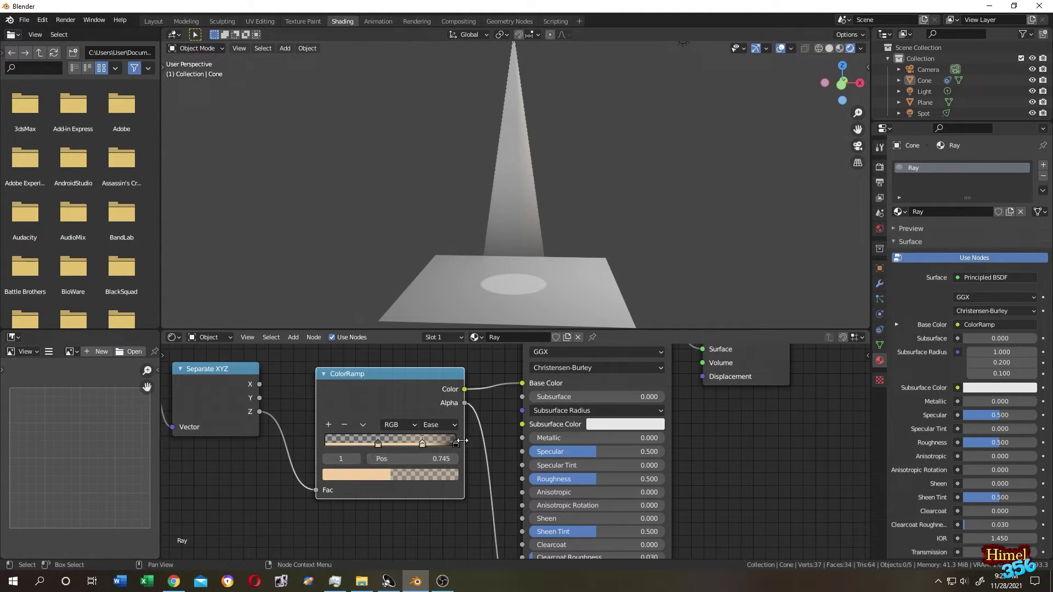
pyautogui.click(455, 443)
pyautogui.click(387, 475)
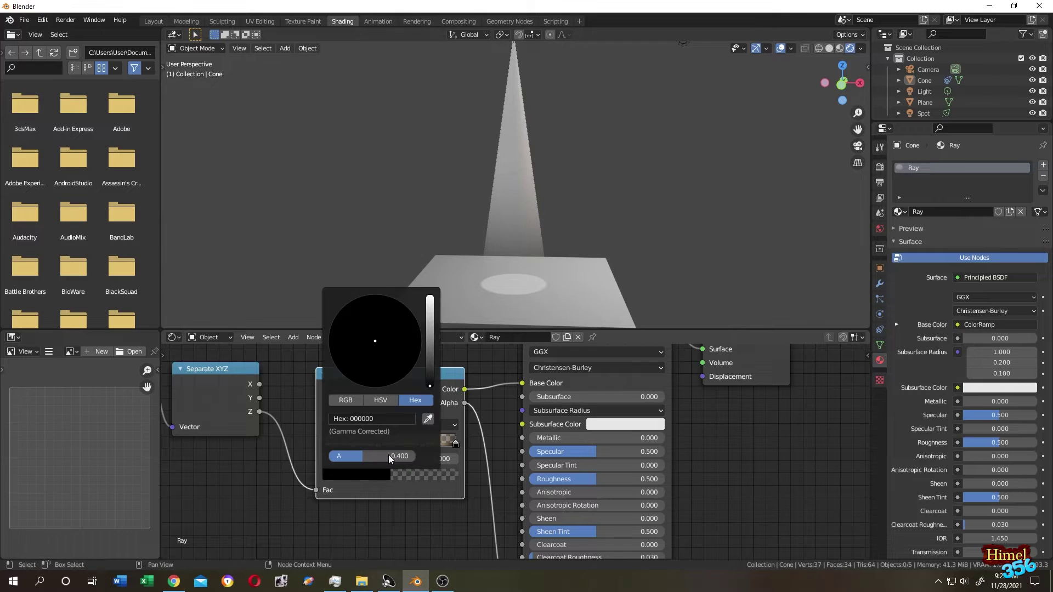
pyautogui.click(382, 419)
pyautogui.hotkey('ctrl', 'v')
pyautogui.press('Return')
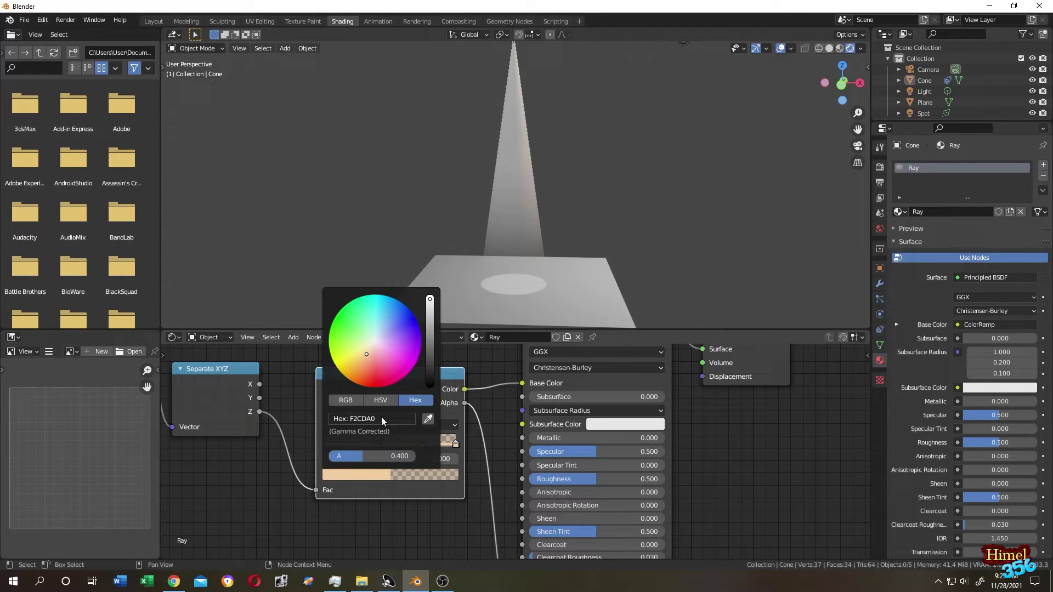
pyautogui.scroll(-1, 767, 454)
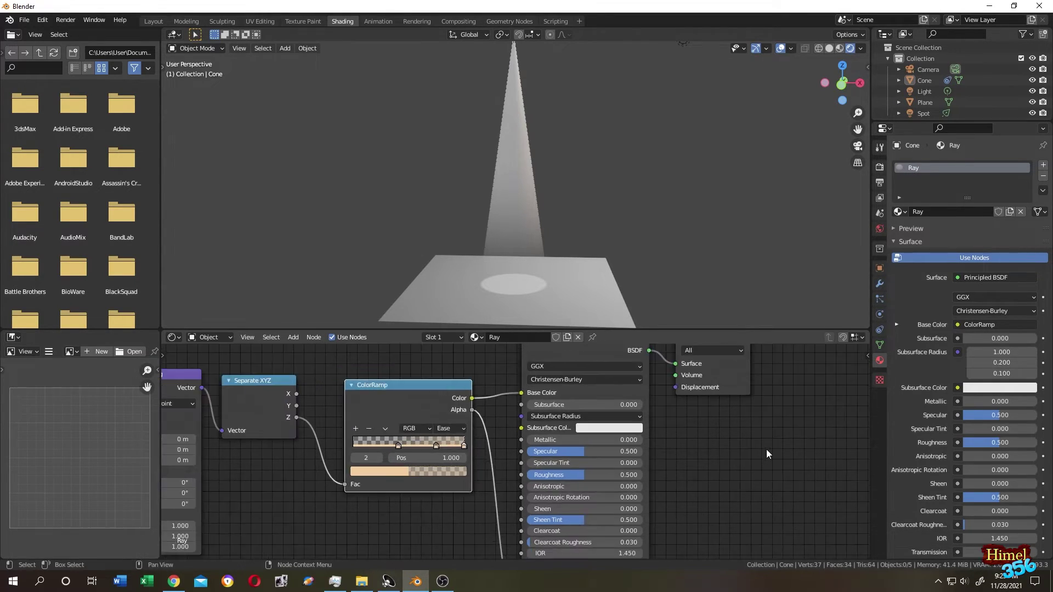
# - Change the Principled BSDF emission colour from white to peach F2CDA0
pyautogui.moveTo(705, 466); pyautogui.dragTo(603, 334, button='middle')
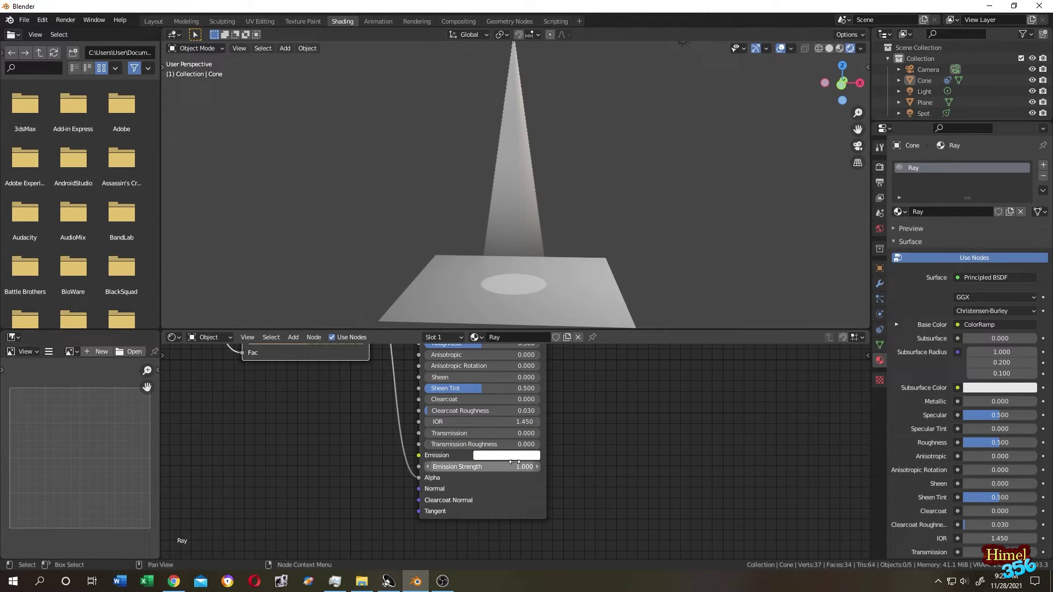
pyautogui.click(521, 456)
pyautogui.click(526, 409)
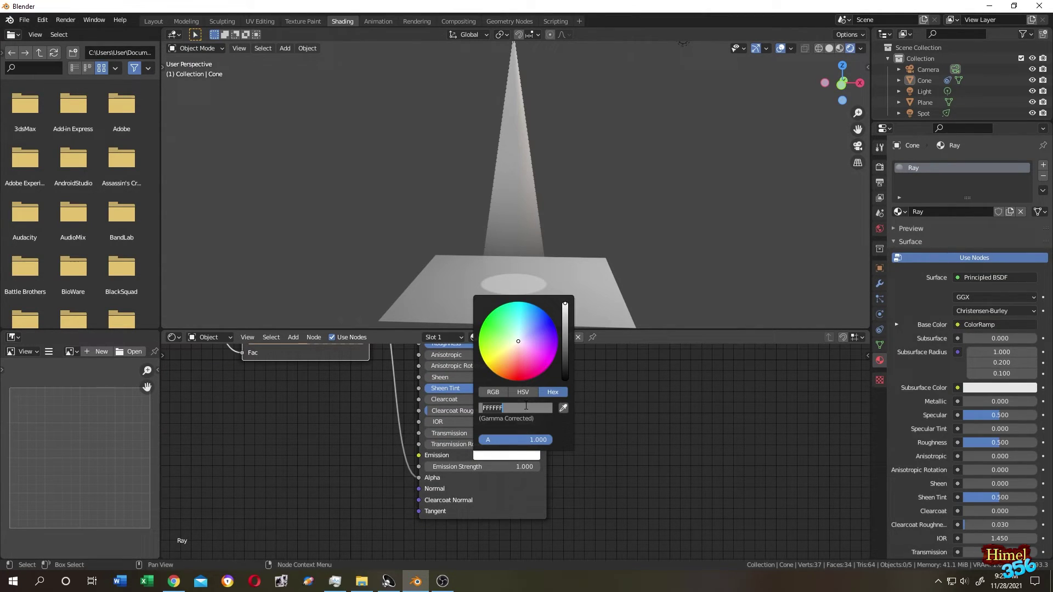
pyautogui.hotkey('ctrl', 'v')
pyautogui.press('Return')
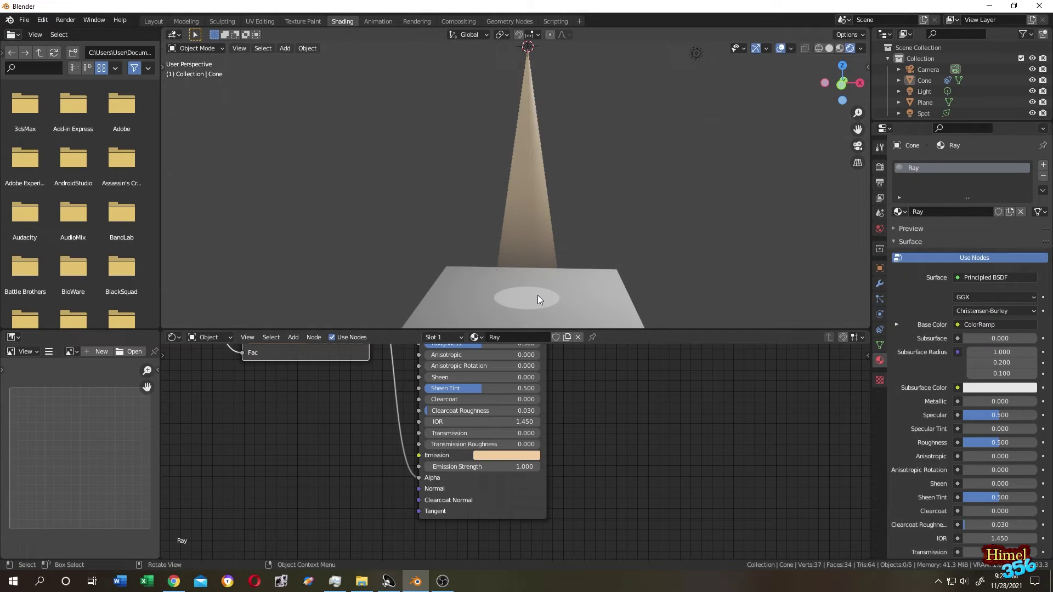
# - Give the Spot light a peach F2CDA0 colour, darkened slightly
pyautogui.click(923, 114)
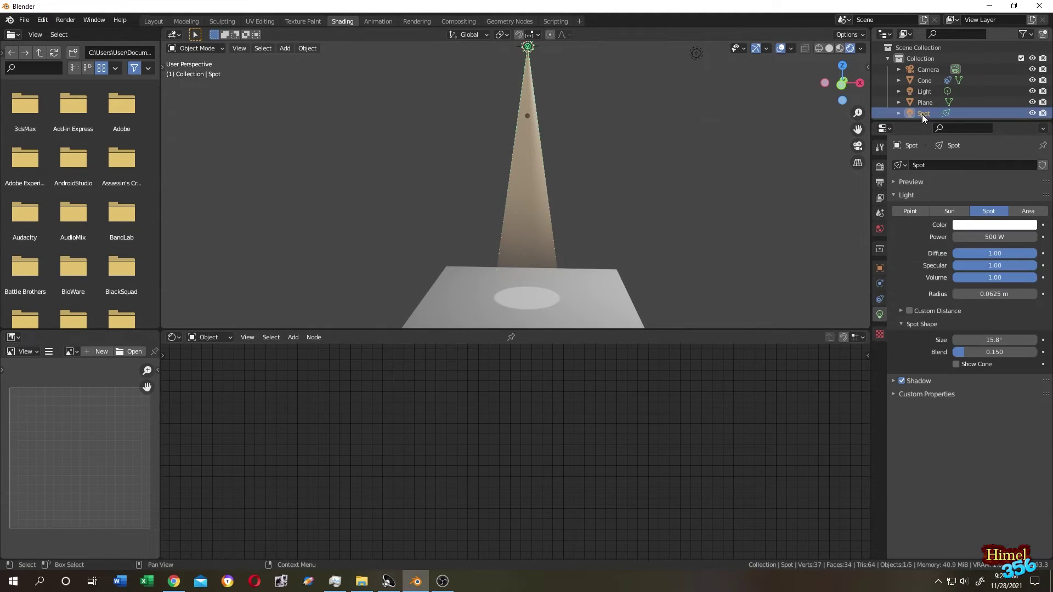
pyautogui.click(969, 225)
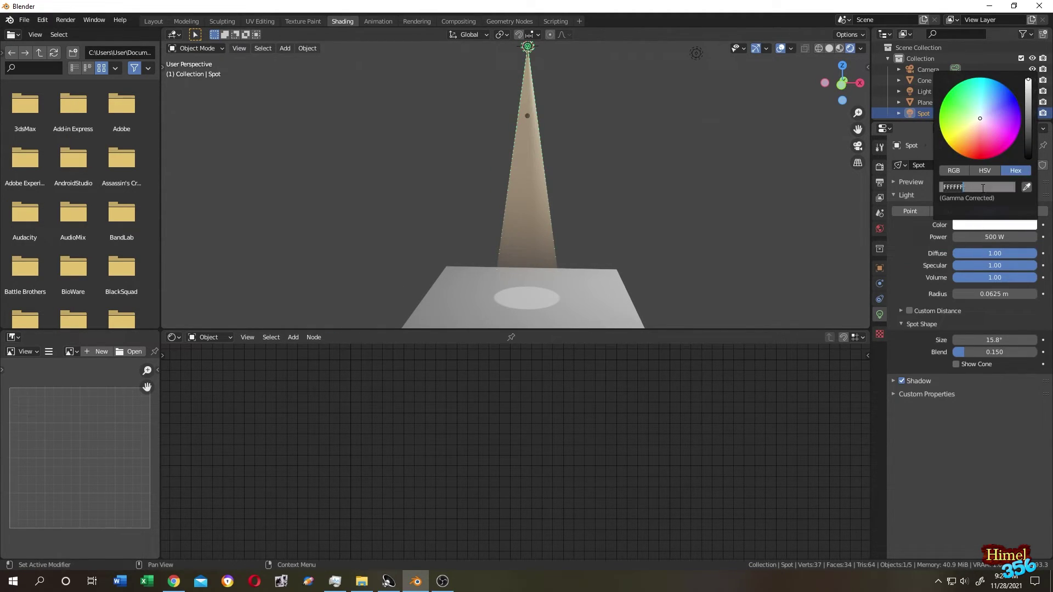
pyautogui.hotkey('ctrl', 'v')
pyautogui.press('Return')
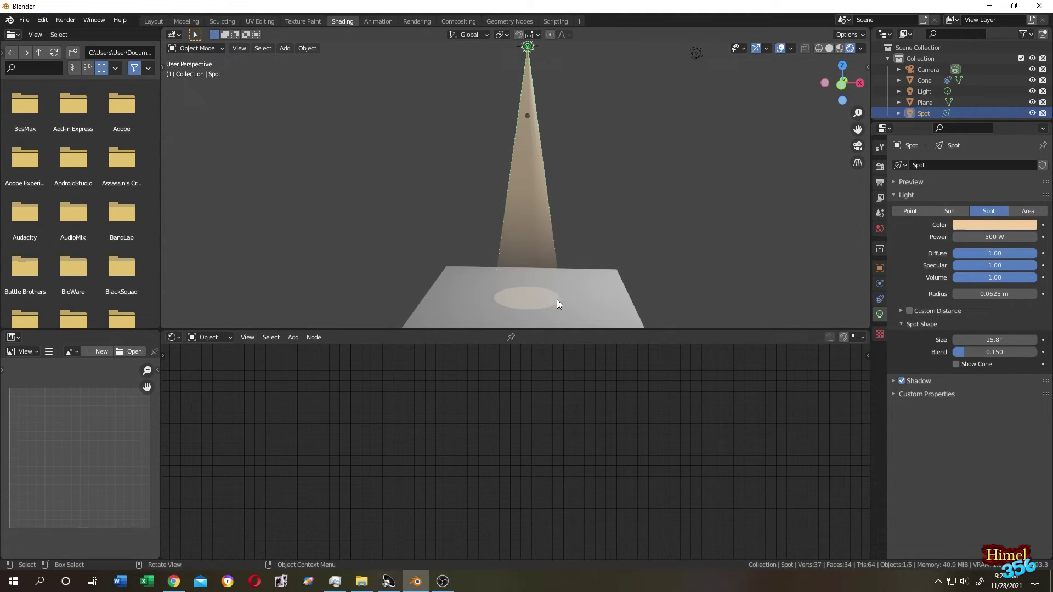
pyautogui.click(988, 226)
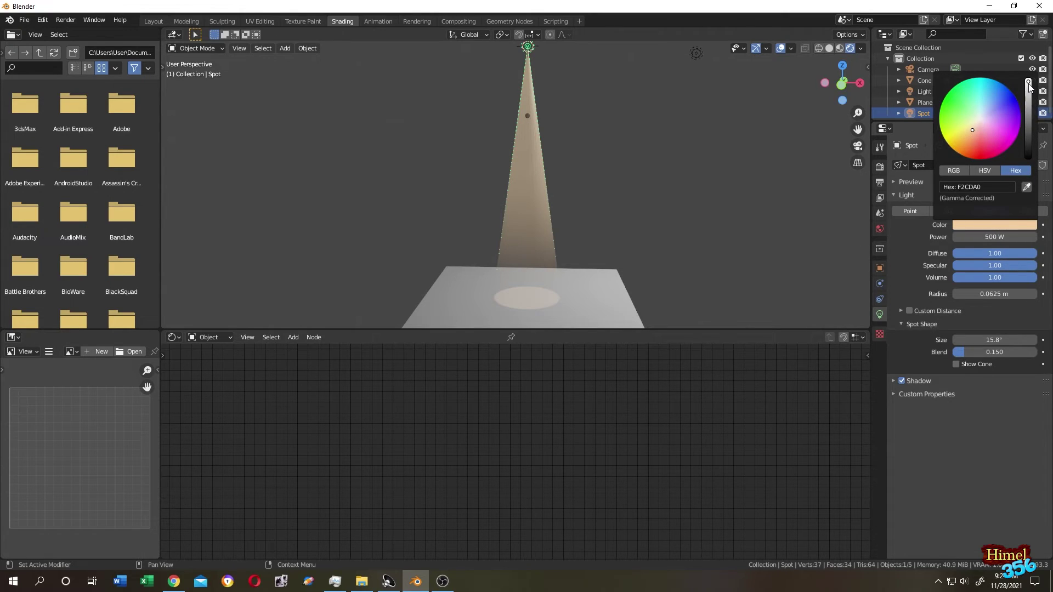
pyautogui.moveTo(1028, 83)
pyautogui.mouseDown()
pyautogui.moveTo(1029, 109)
pyautogui.moveTo(1028, 94)
pyautogui.mouseUp()
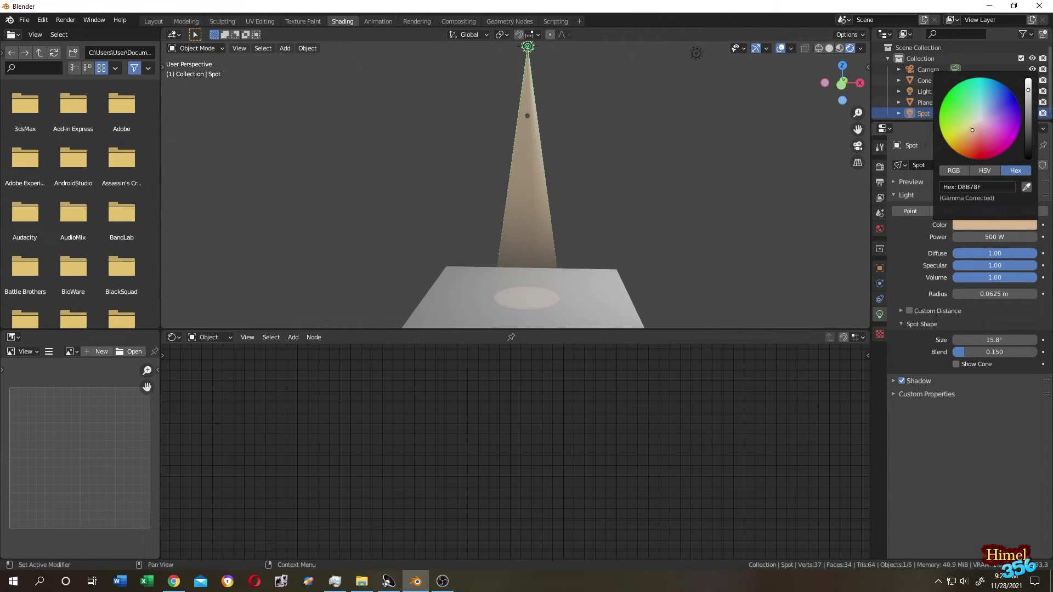
pyautogui.click(603, 260)
pyautogui.scroll(3, 604, 260)
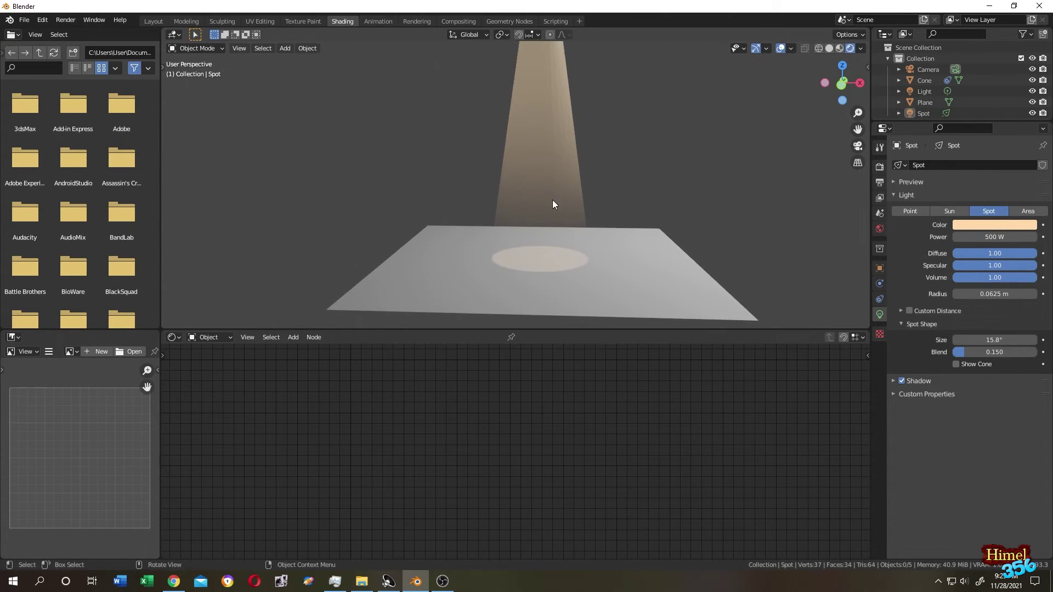
# - Switch to the Layout workspace and snap the 3D cursor to the world origin
pyautogui.click(153, 21)
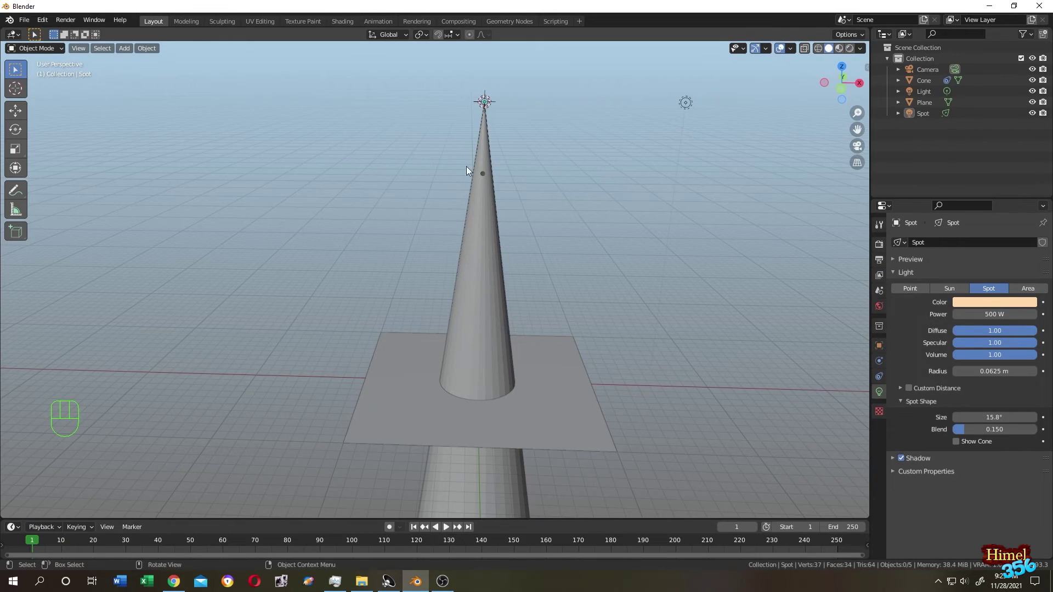
pyautogui.scroll(4, 523, 348)
pyautogui.keyDown('shift'); pyautogui.moveTo(523, 348); pyautogui.dragTo(535, 318, button='middle'); pyautogui.keyUp('shift')
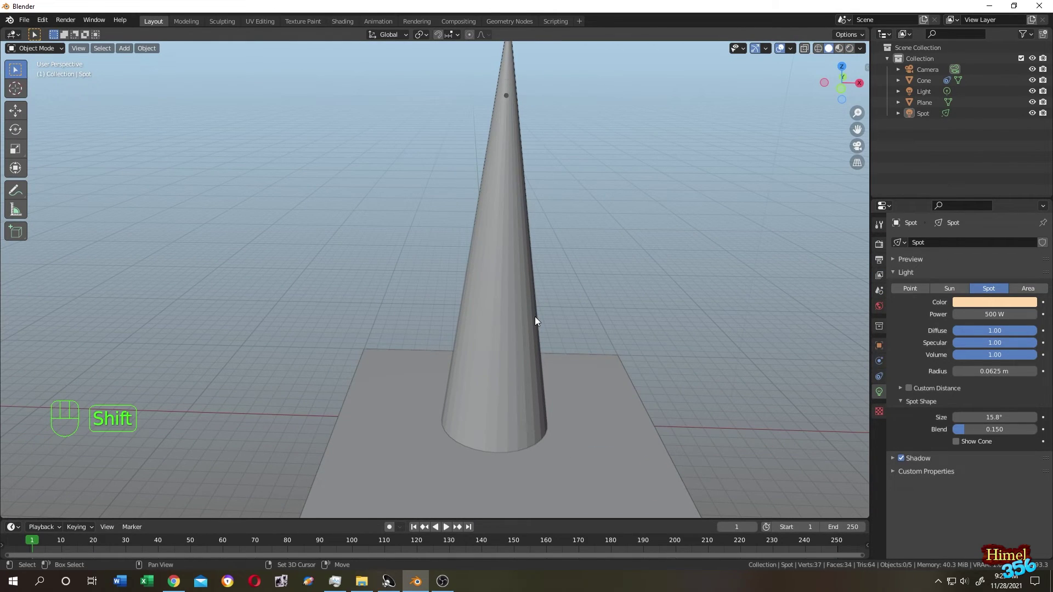
pyautogui.hotkey('shift', 's')
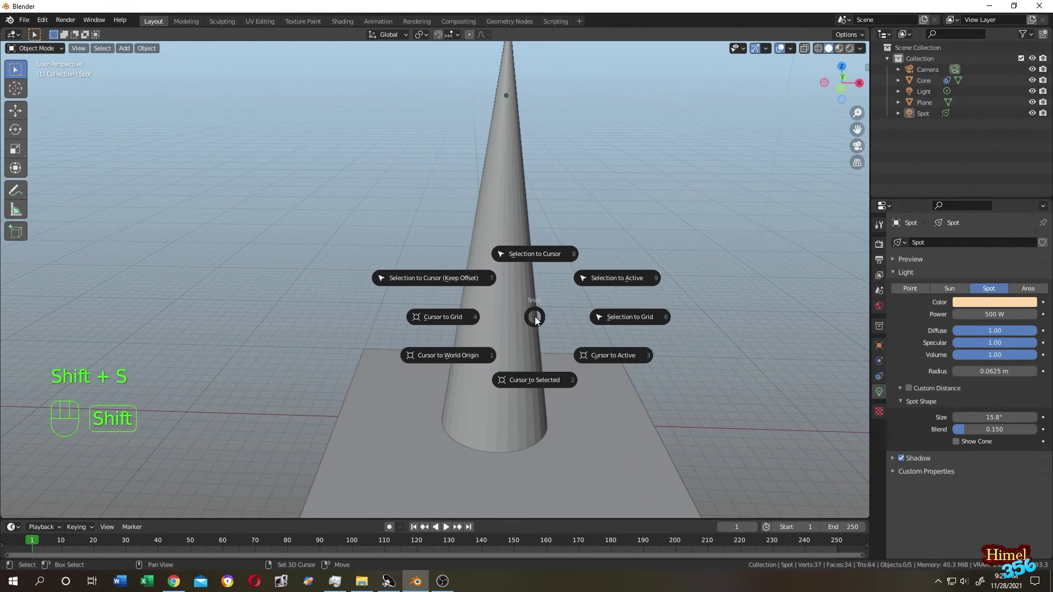
pyautogui.click(449, 358)
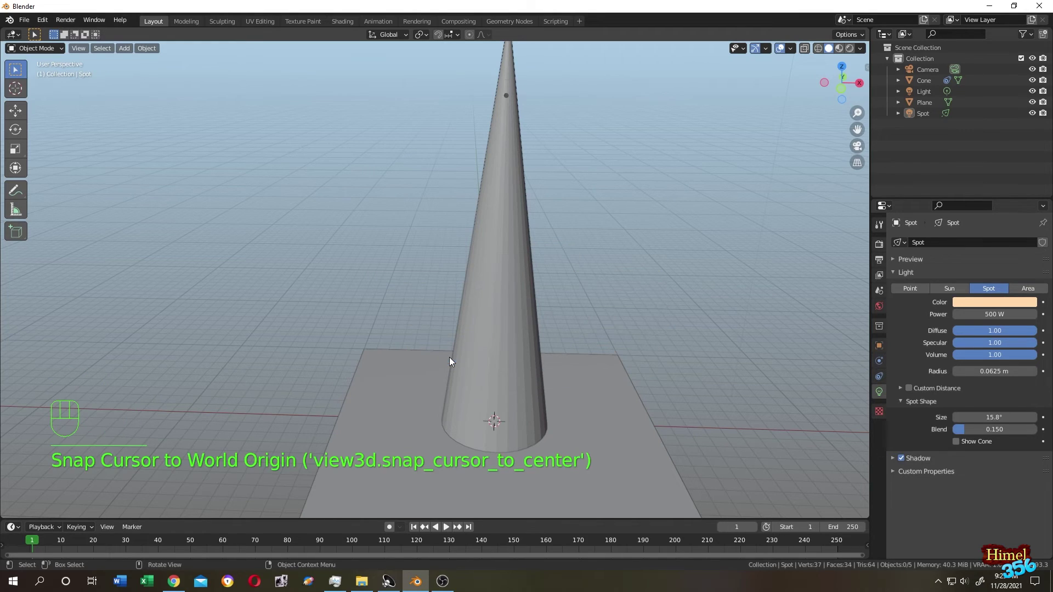
# - Add a cube at the origin, apply its transforms, and switch the viewport to Rendered shading
pyautogui.hotkey('shift', 'a')
pyautogui.moveTo(595, 330)
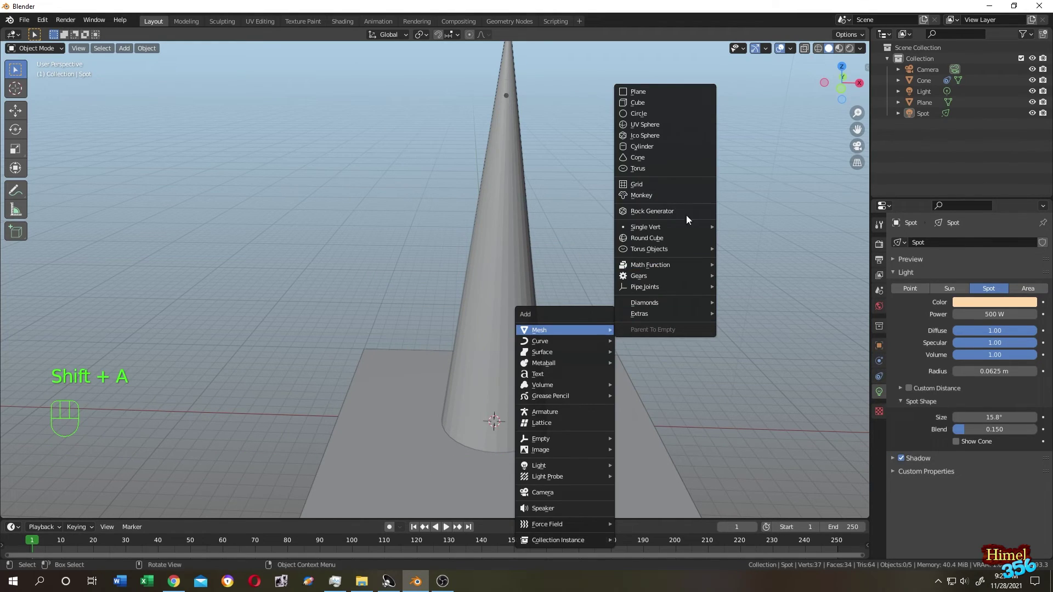
pyautogui.click(656, 102)
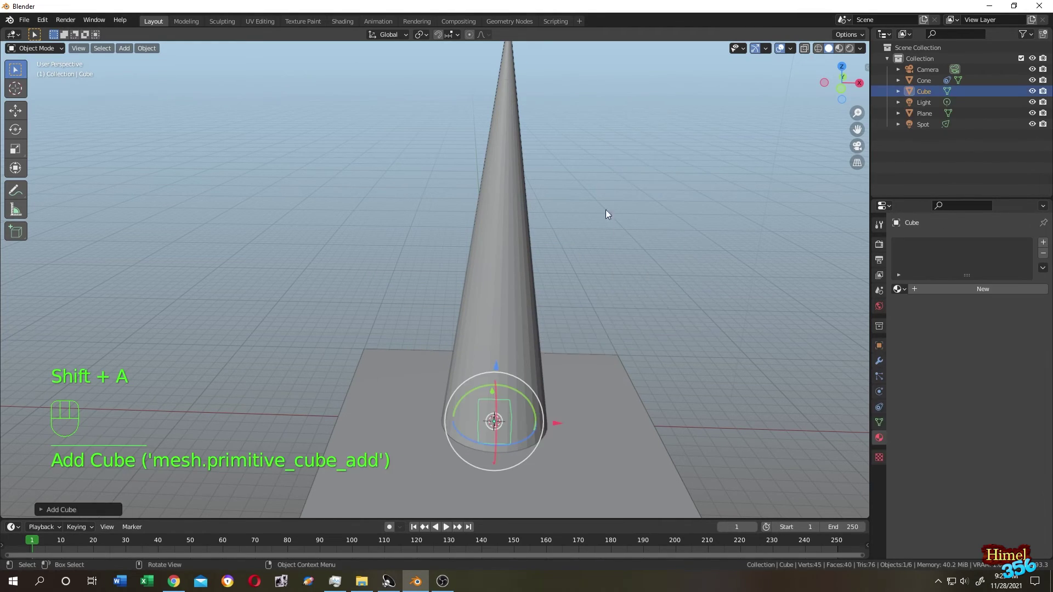
pyautogui.hotkey('ctrl', 'a')
pyautogui.click(607, 335)
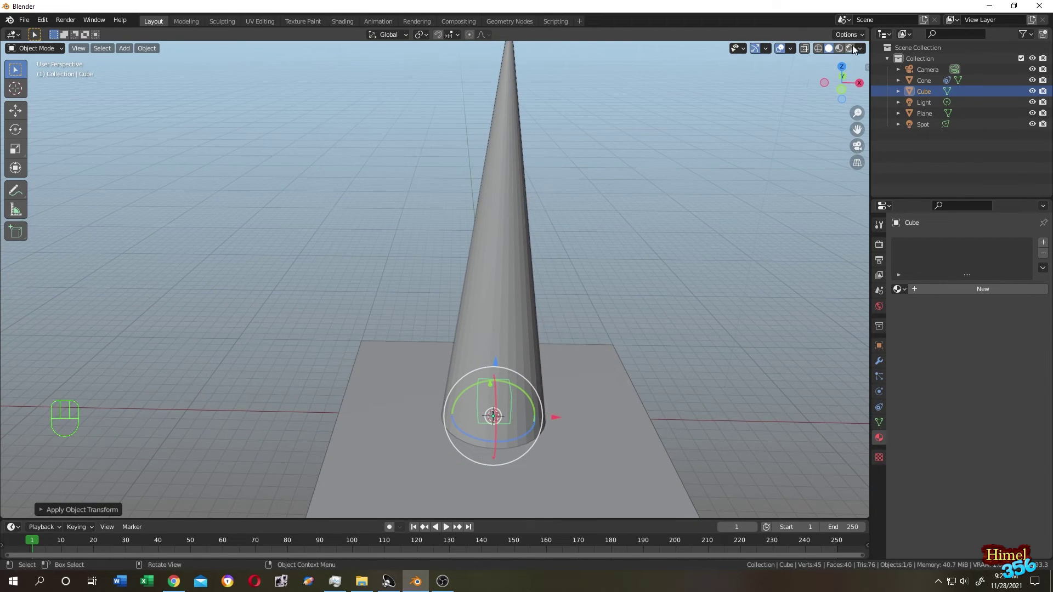
pyautogui.click(853, 48)
pyautogui.moveTo(594, 367)
pyautogui.mouseDown(button='middle')
pyautogui.moveTo(613, 363)
pyautogui.moveTo(608, 346)
pyautogui.mouseUp(button='middle')
# - Insert a rotation keyframe for the Spot light at frame 1
pyautogui.click(920, 124)
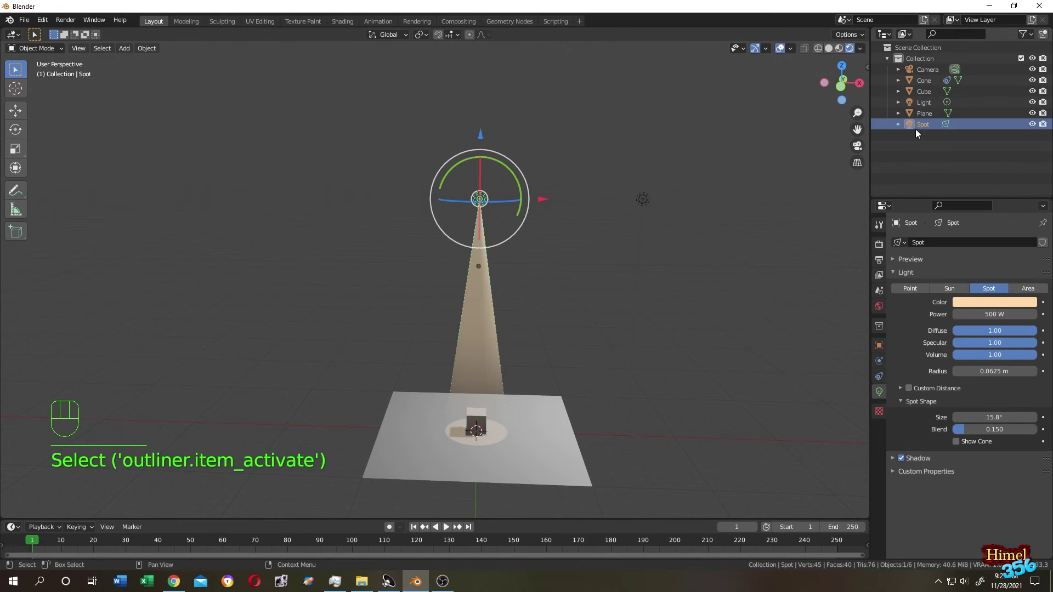
pyautogui.scroll(1, 553, 293)
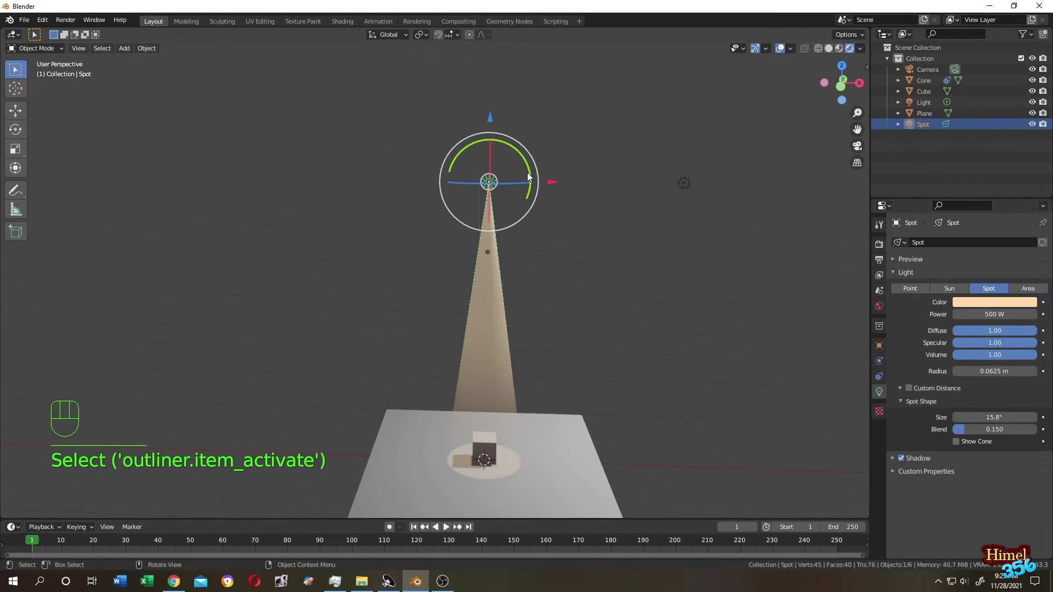
pyautogui.moveTo(529, 167); pyautogui.dragTo(529, 179)
pyautogui.hotkey('ctrl', 'z')
pyautogui.hotkey('ctrl', 'z')
pyautogui.hotkey('ctrl', 'z')
pyautogui.hotkey('ctrl', 'z')
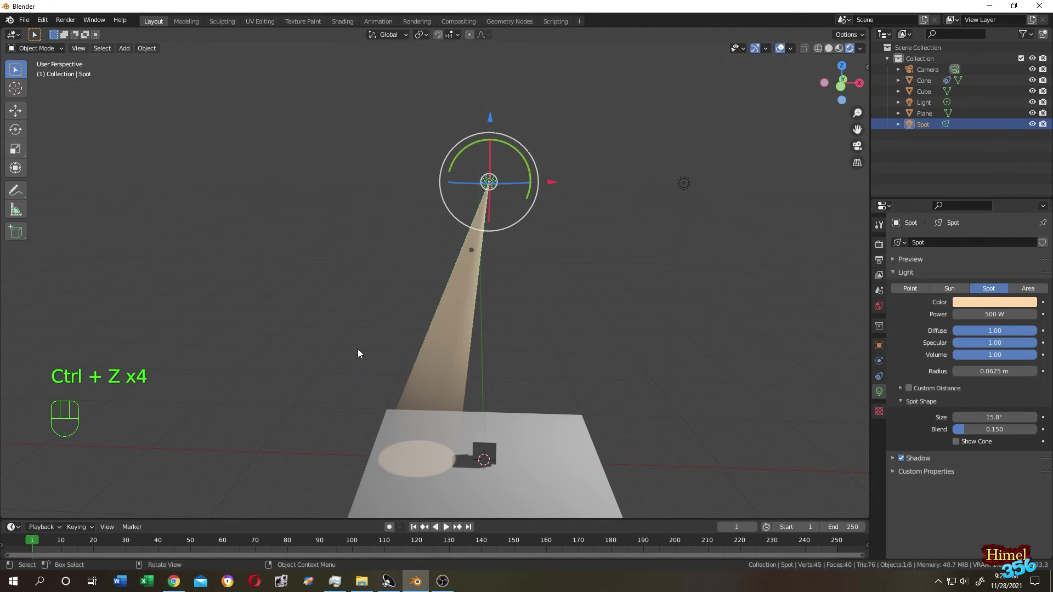
pyautogui.press('i')
pyautogui.click(344, 265)
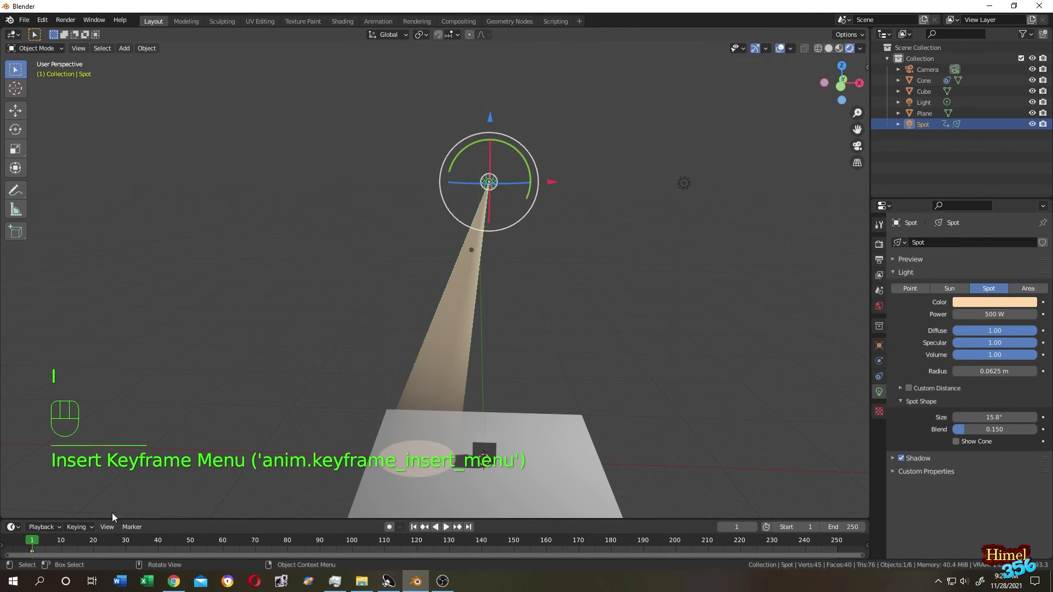
pyautogui.press('space')
# - Key the spotlight swung right at frame 30 and swung back left at frame 60
pyautogui.moveTo(122, 540); pyautogui.dragTo(125, 540)
pyautogui.moveTo(529, 178); pyautogui.dragTo(523, 159)
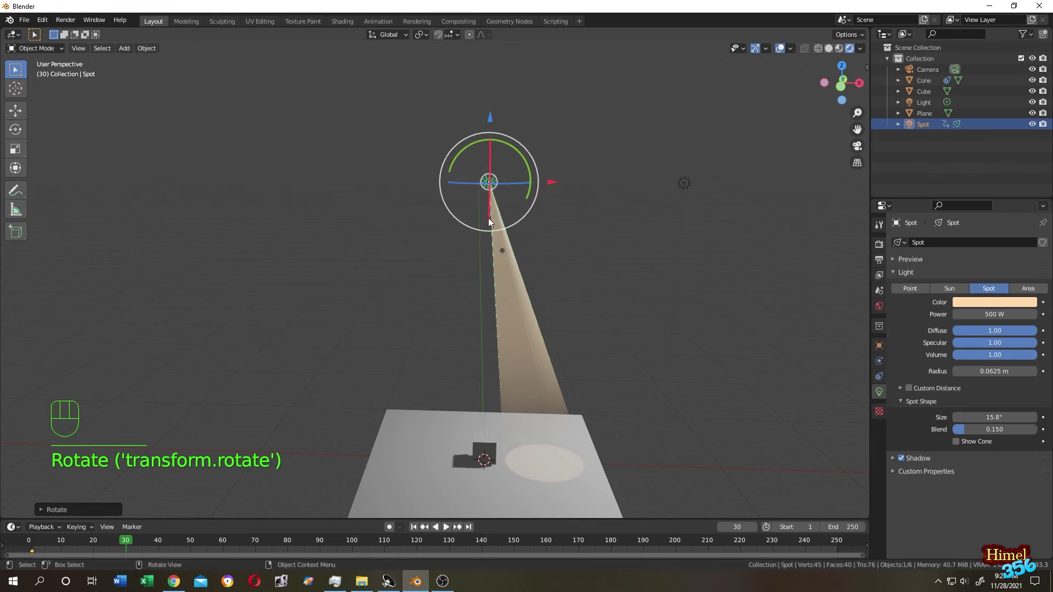
pyautogui.press('i')
pyautogui.click(488, 219)
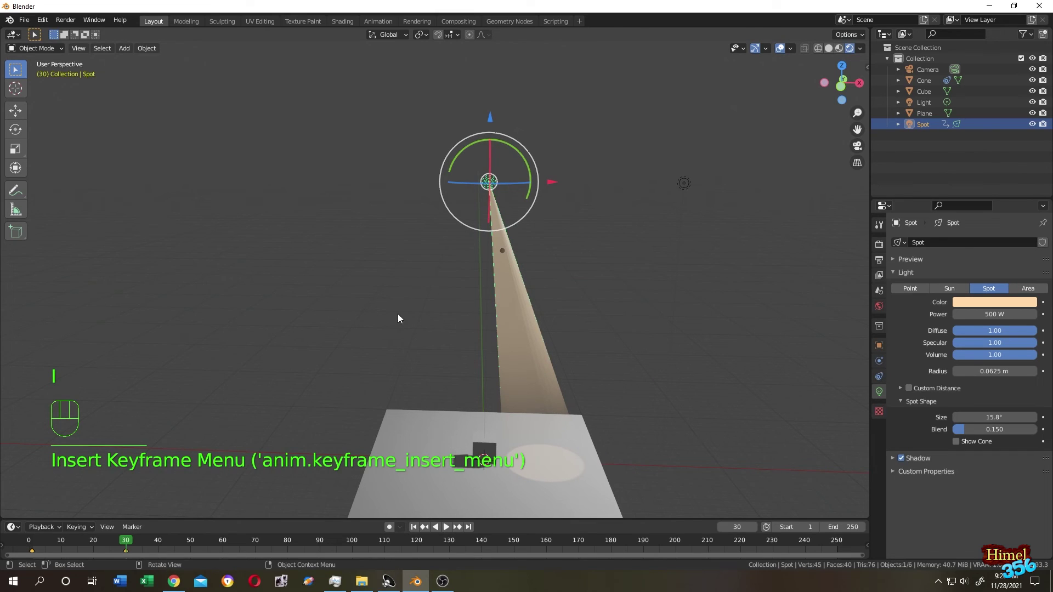
pyautogui.click(223, 541)
pyautogui.moveTo(528, 167); pyautogui.dragTo(532, 186)
pyautogui.press('i')
pyautogui.click(584, 195)
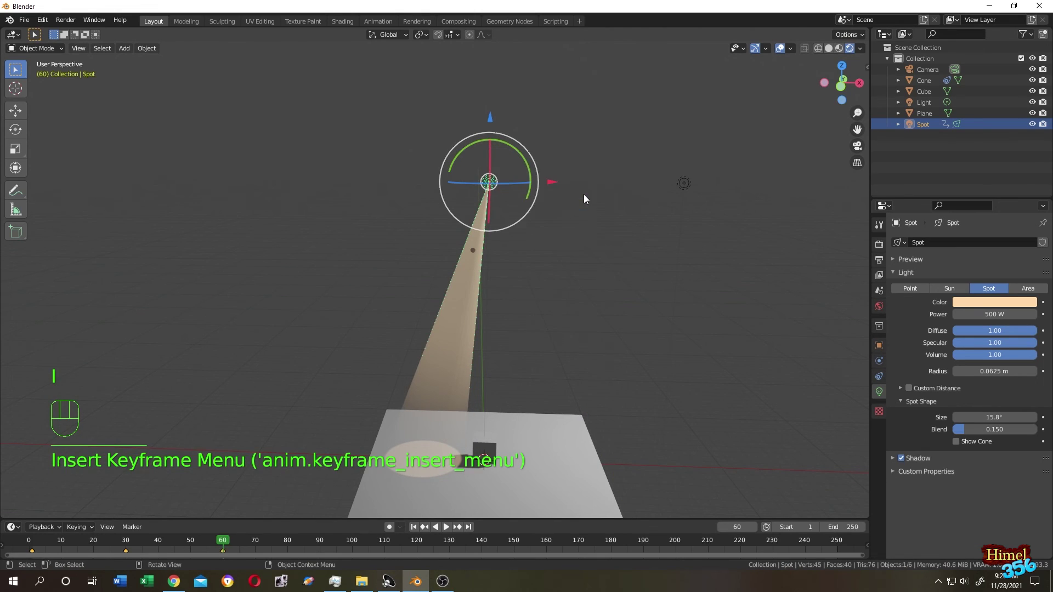
# - Set the animation end frame to 60 and play the spotlight animation
pyautogui.click(851, 527)
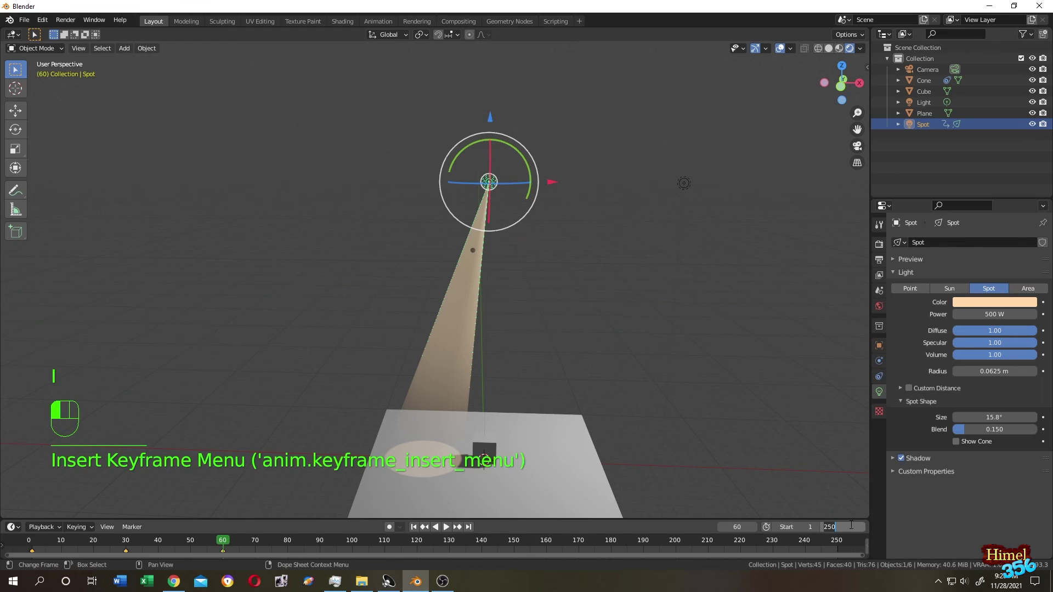
pyautogui.write('60')
pyautogui.press('Return')
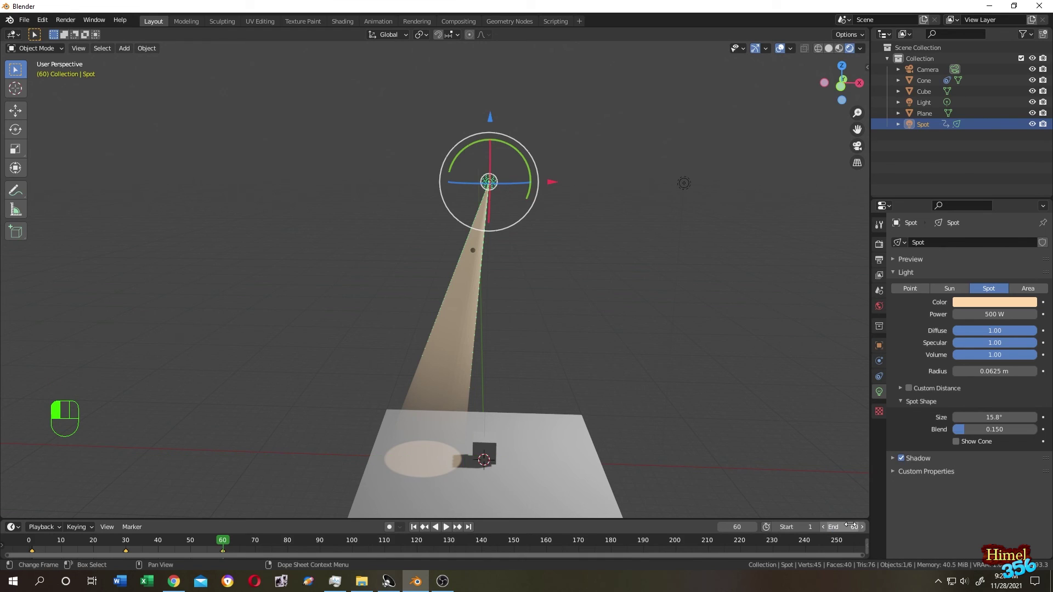
pyautogui.click(446, 527)
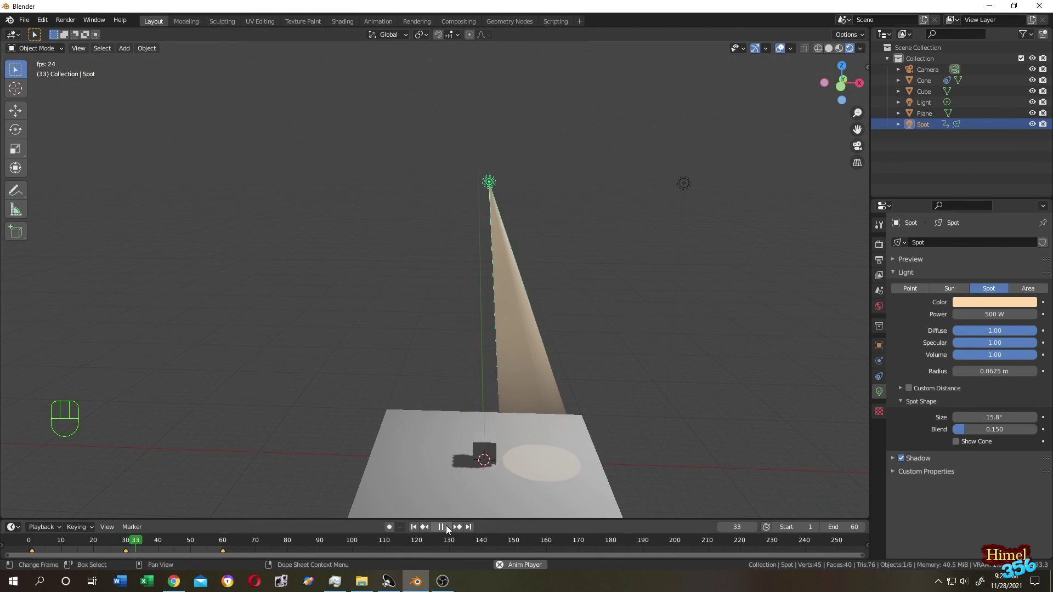